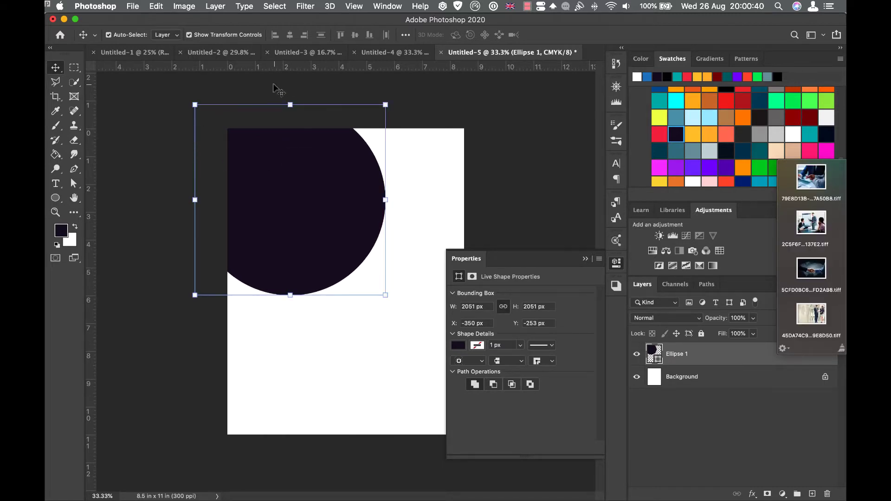
# Scale the dark circle to 106% in width and height and move it slightly right and down on the page
pyautogui.press('super+t')
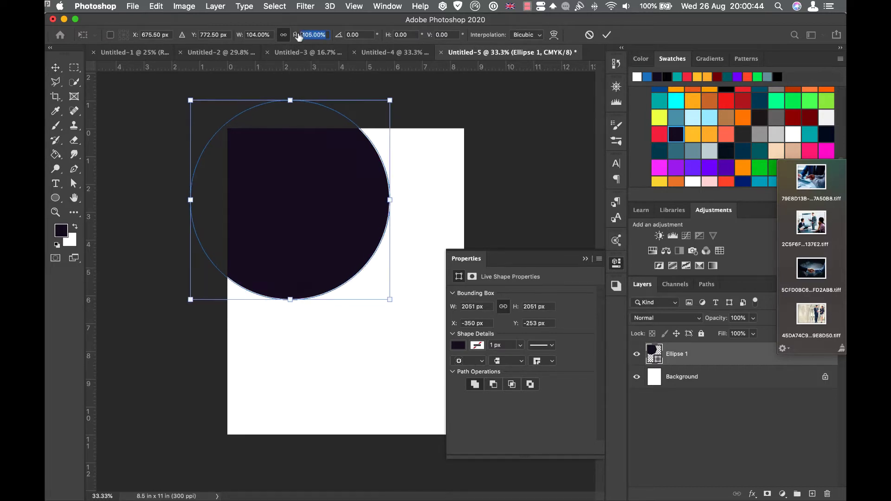
pyautogui.moveTo(295, 36); pyautogui.dragTo(299, 36)
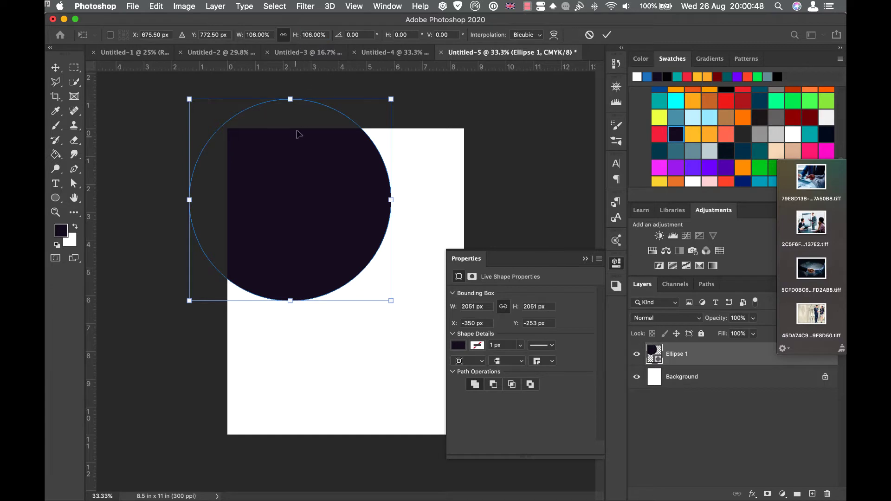
pyautogui.moveTo(296, 163); pyautogui.dragTo(297, 163)
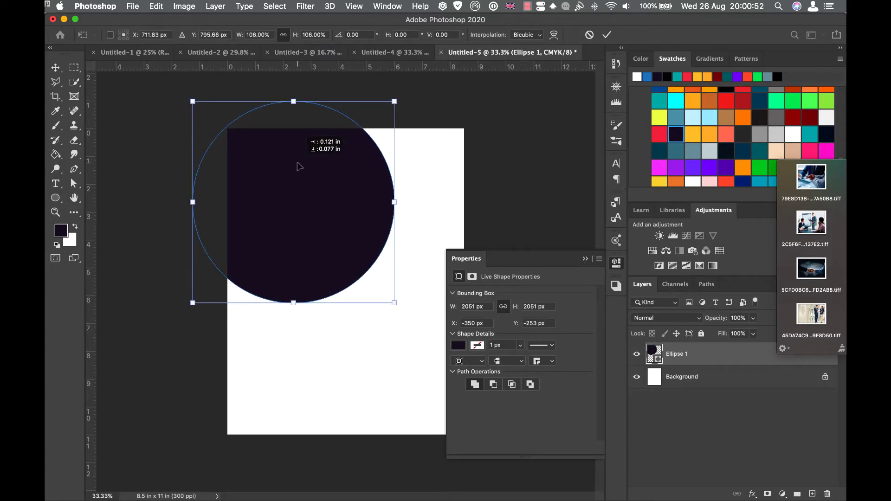
pyautogui.moveTo(371, 194); pyautogui.dragTo(371, 194)
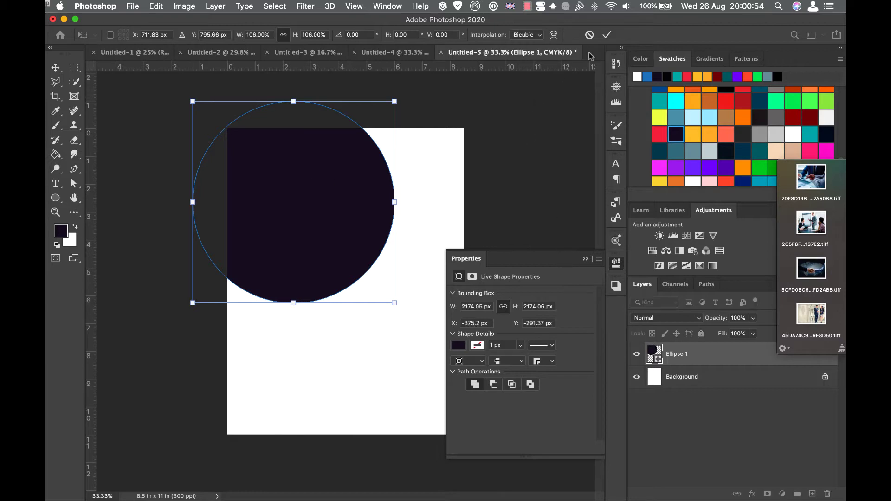
pyautogui.click(603, 39)
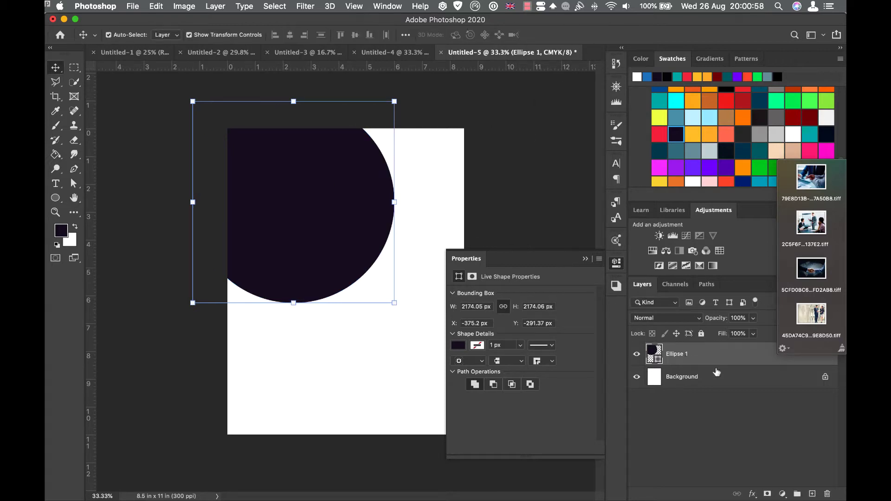
# Duplicate the circle layer, recolouring the original circle dark red and the copy orange
pyautogui.moveTo(739, 358); pyautogui.dragTo(813, 493)
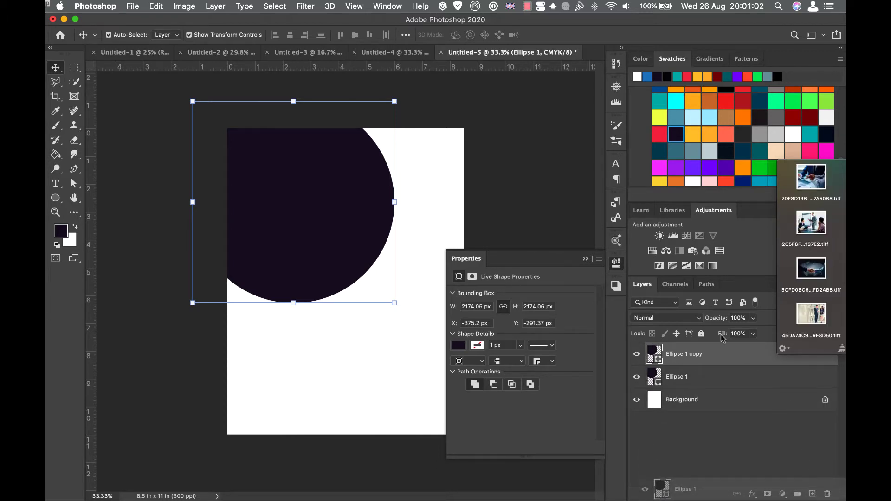
pyautogui.click(655, 377)
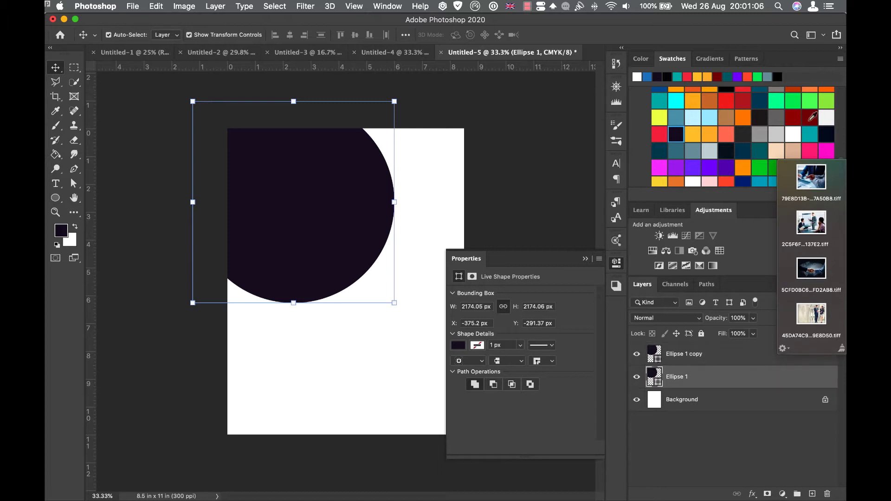
pyautogui.click(793, 117)
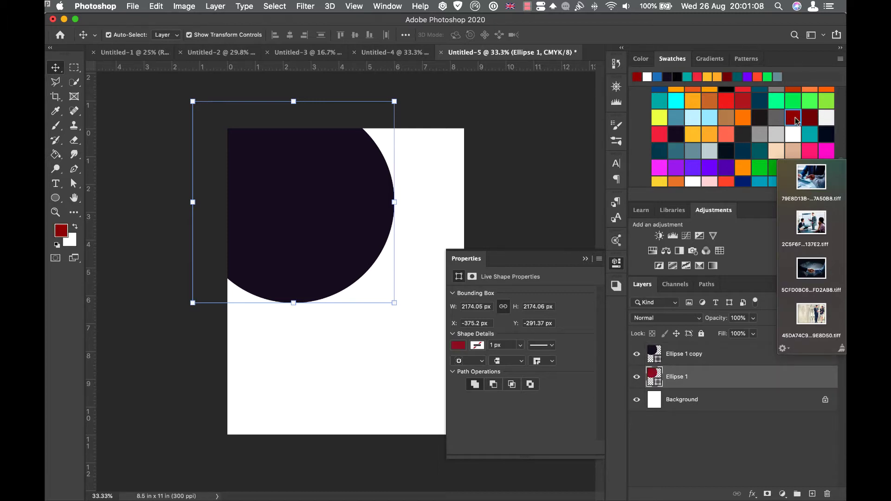
pyautogui.click(694, 358)
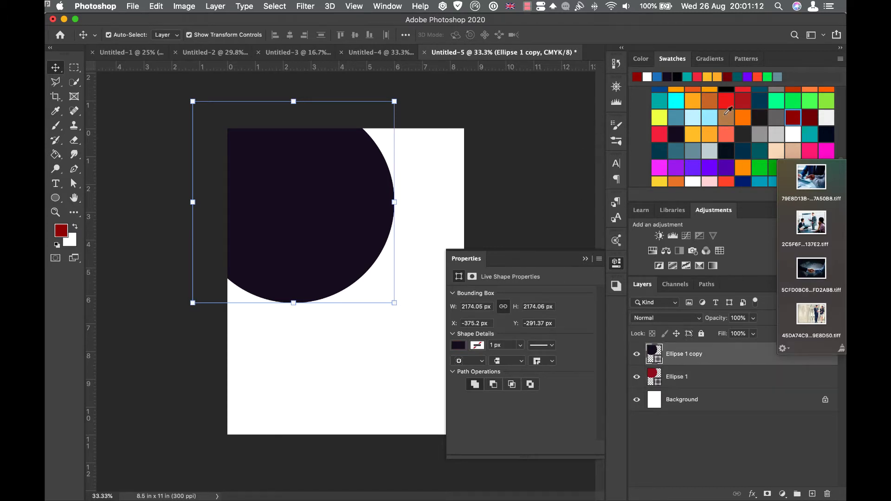
pyautogui.click(743, 117)
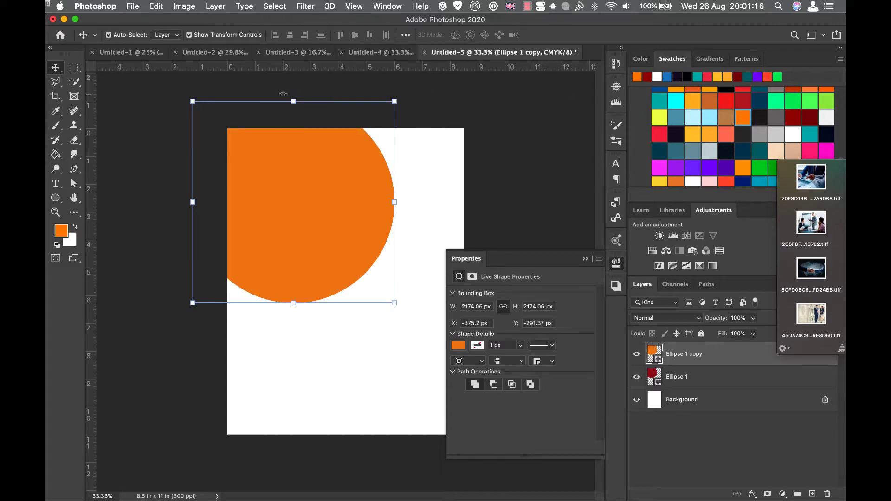
pyautogui.click(394, 101)
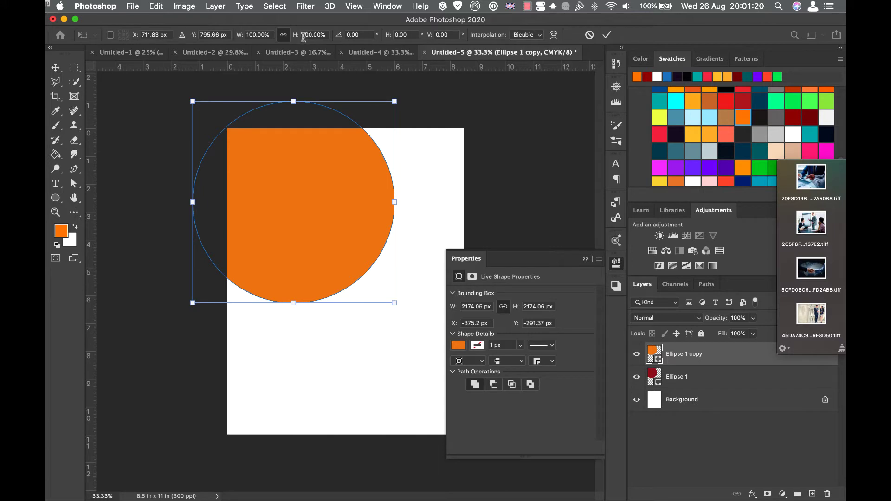
pyautogui.moveTo(297, 38); pyautogui.dragTo(296, 38)
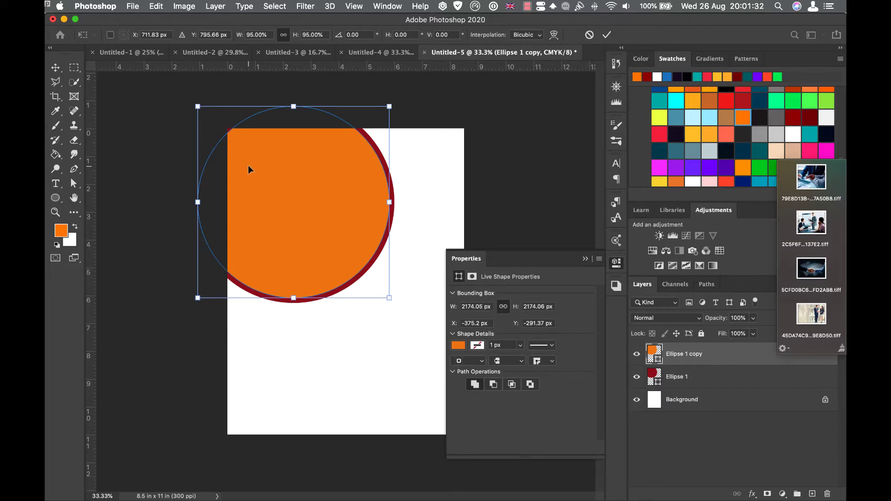
pyautogui.moveTo(248, 165); pyautogui.dragTo(246, 162)
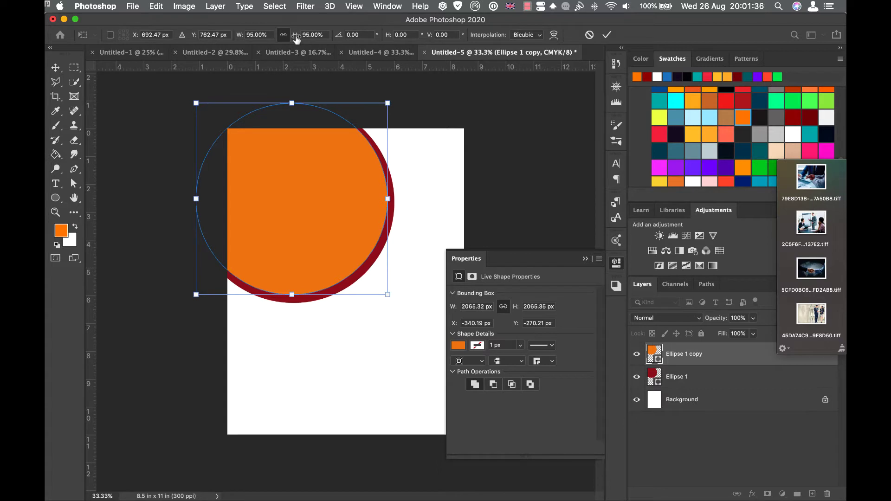
pyautogui.moveTo(296, 39); pyautogui.dragTo(298, 40)
pyautogui.press('Down')
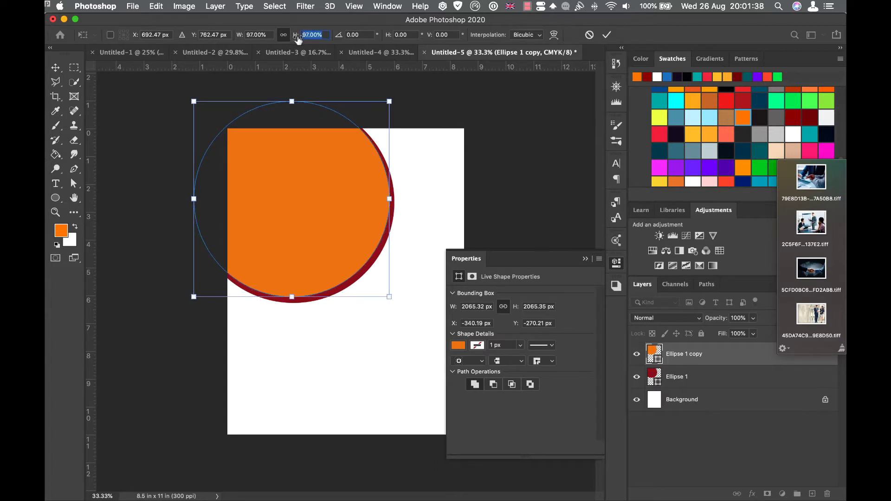
pyautogui.press('Return')
pyautogui.click(589, 35)
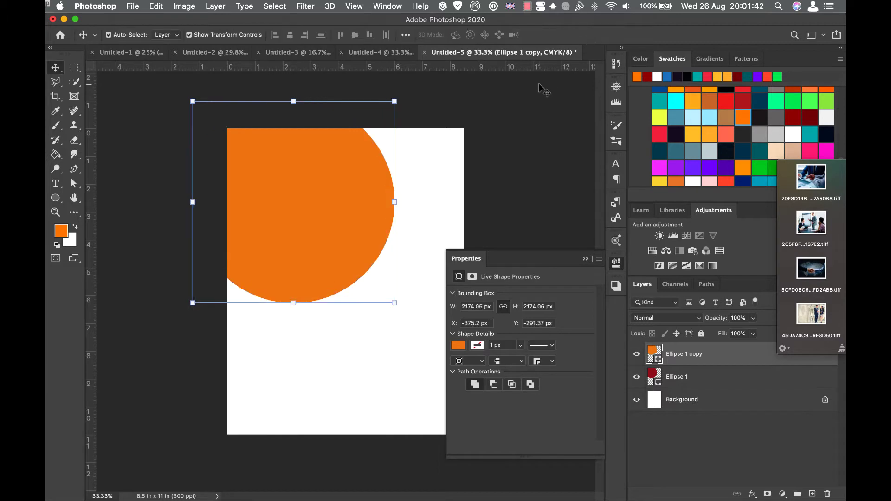
# Scale the orange circle copy proportionally about its centre to 94%
pyautogui.click(394, 100)
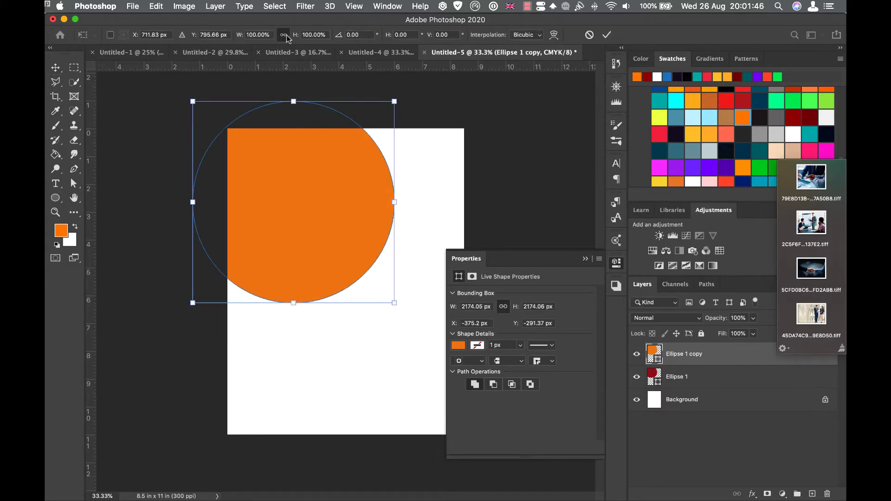
pyautogui.moveTo(298, 35); pyautogui.dragTo(295, 37)
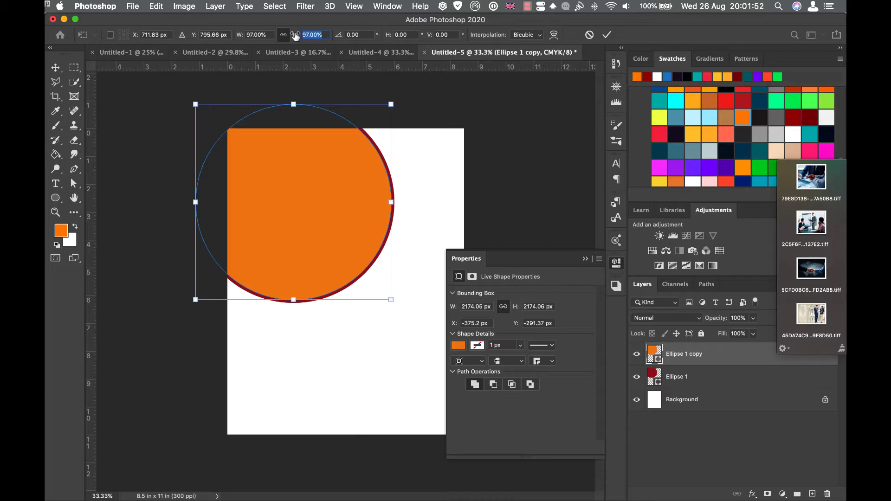
pyautogui.moveTo(295, 36); pyautogui.dragTo(295, 36)
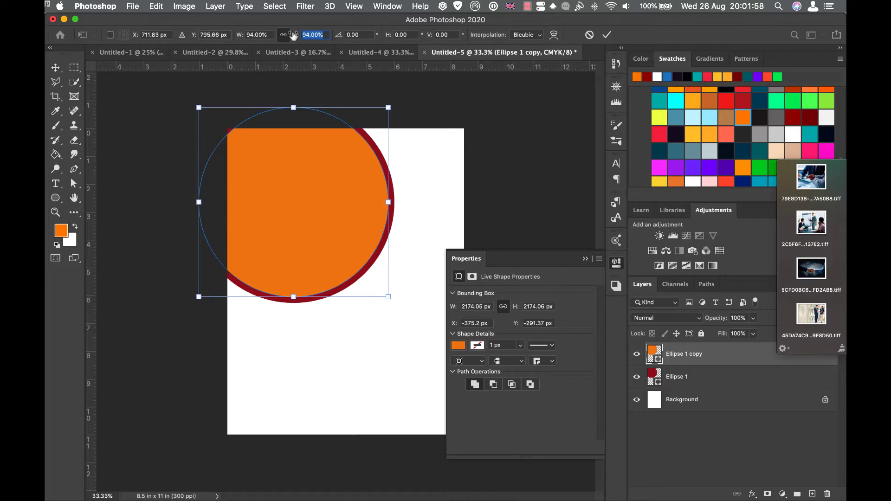
pyautogui.moveTo(294, 35); pyautogui.dragTo(293, 35)
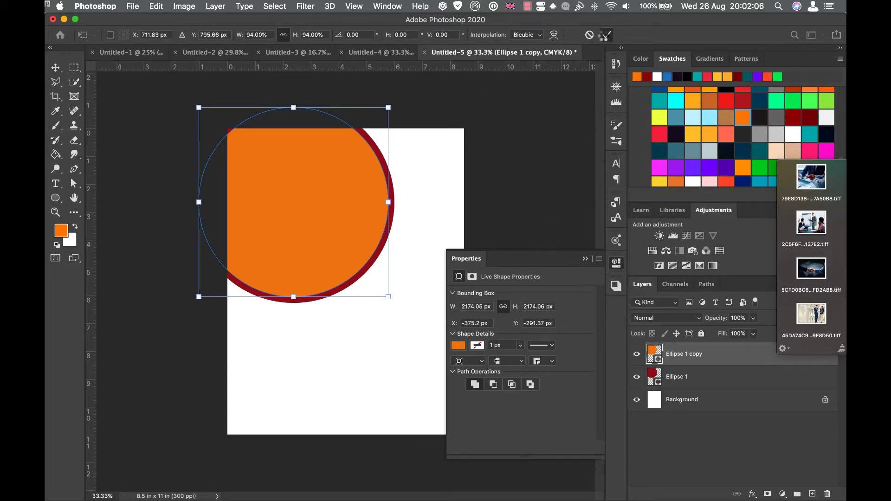
pyautogui.click(607, 35)
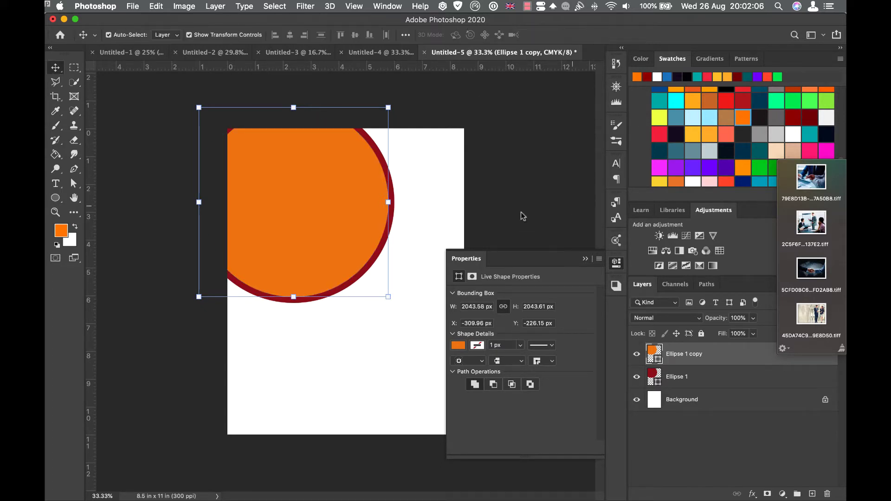
# Delete the orange circle copy's layer
pyautogui.click(828, 494)
pyautogui.click(528, 183)
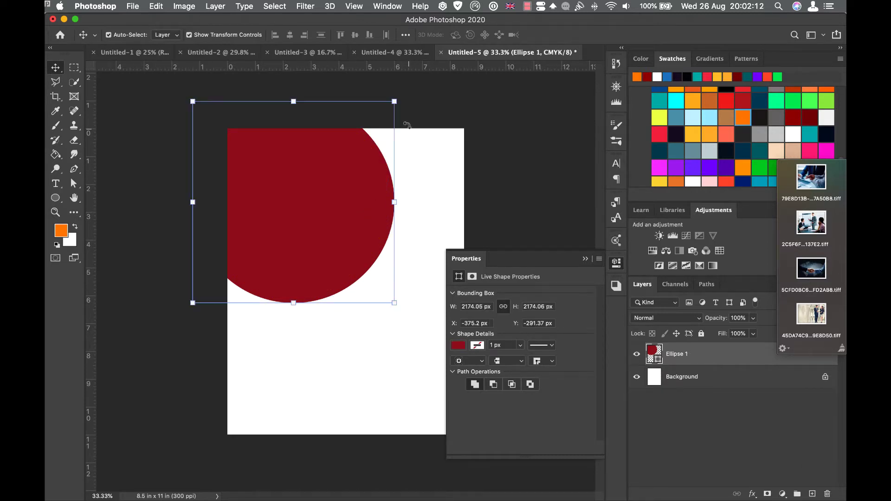
# Scale the dark red circle to 108% in width and height and shift it slightly up and left
pyautogui.press('super+t')
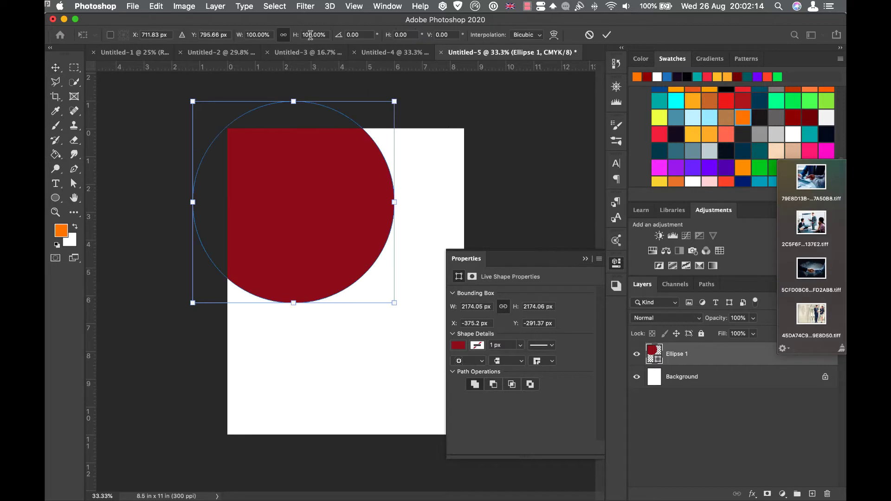
pyautogui.moveTo(295, 36); pyautogui.dragTo(301, 35)
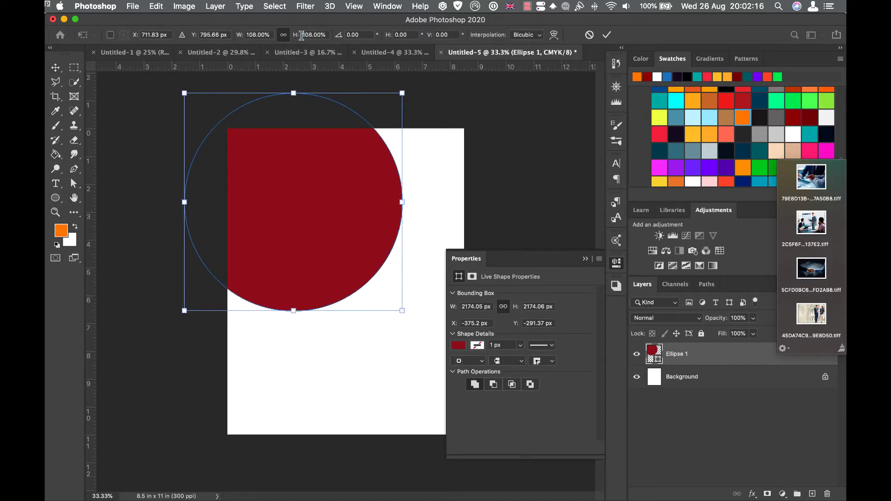
pyautogui.moveTo(296, 176); pyautogui.dragTo(294, 175)
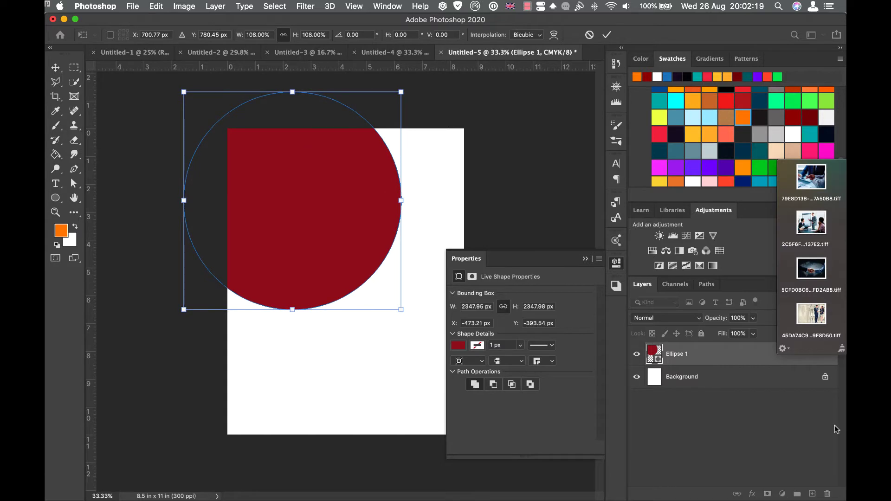
pyautogui.click(606, 34)
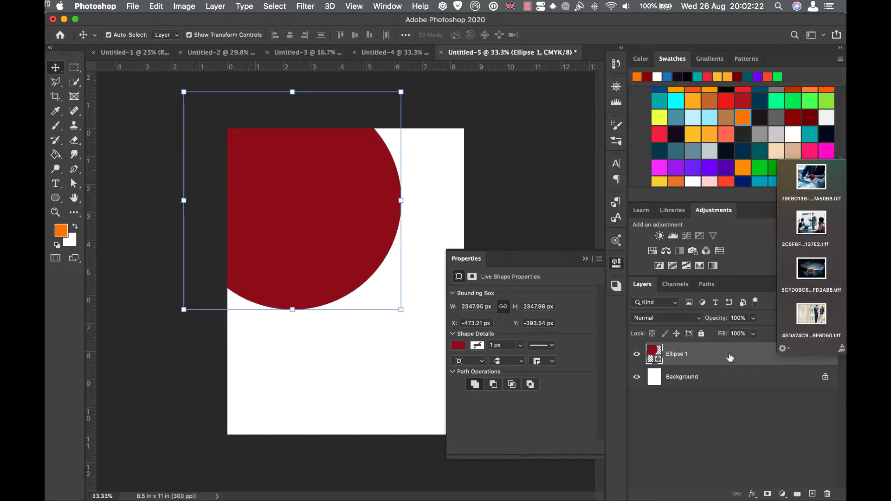
# Create an orange duplicate of the dark red circle, scaled proportionally about its centre to 95%
pyautogui.moveTo(726, 357); pyautogui.dragTo(813, 494)
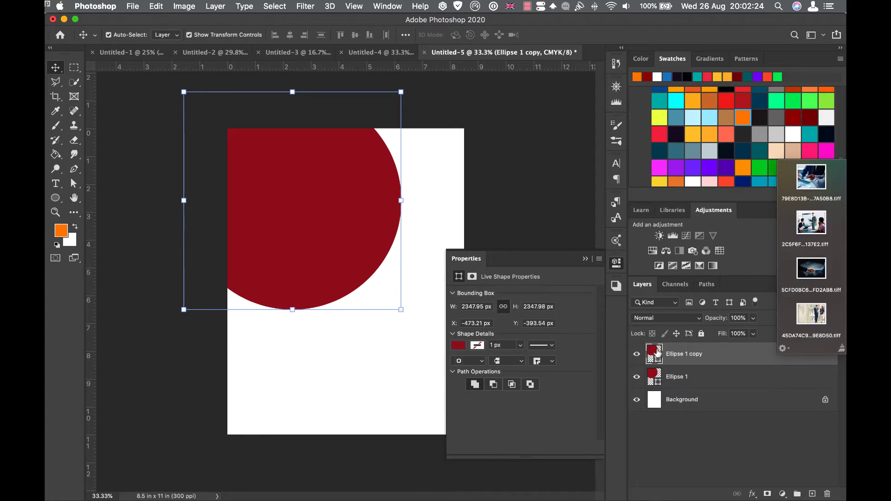
pyautogui.click(742, 118)
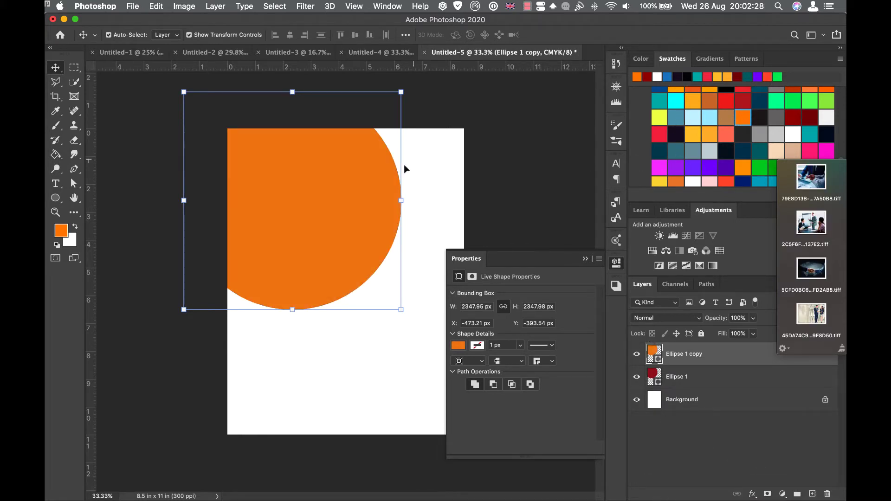
pyautogui.click(400, 92)
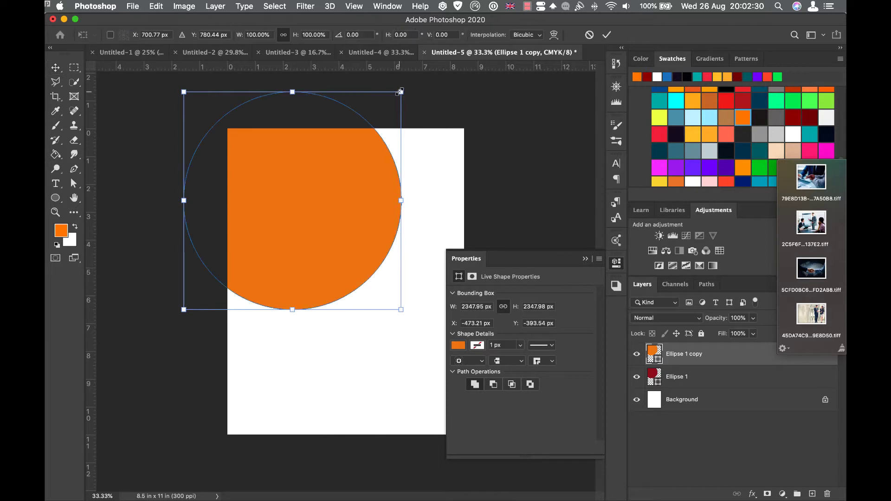
pyautogui.moveTo(295, 37); pyautogui.dragTo(294, 38)
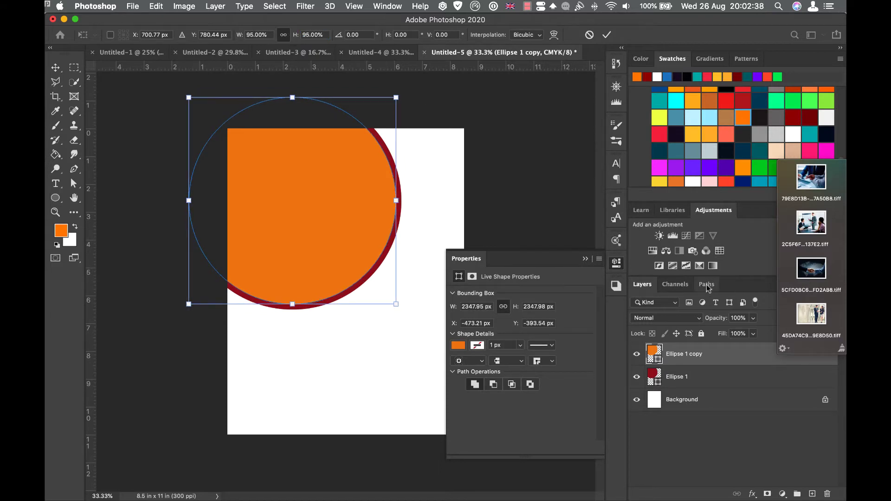
# Create a green duplicate of the orange circle scaled proportionally to 95%, and collapse the shape properties to clear the canvas
pyautogui.moveTo(733, 358); pyautogui.dragTo(813, 493)
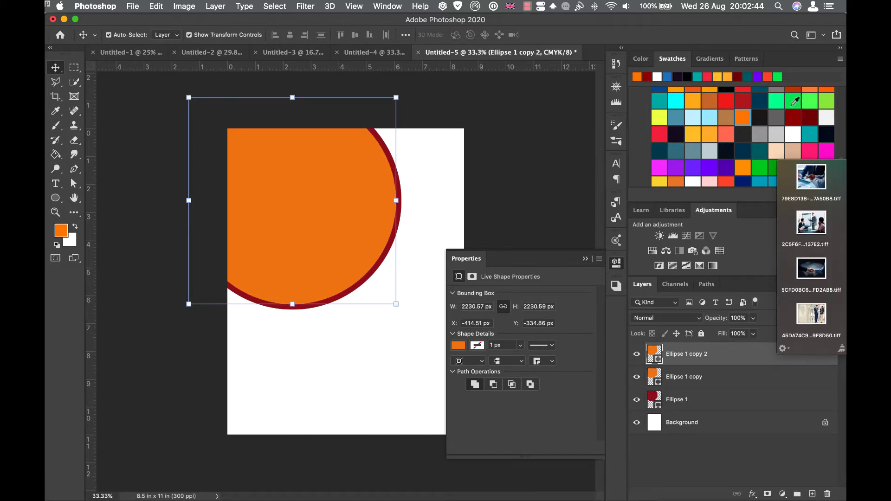
pyautogui.click(795, 101)
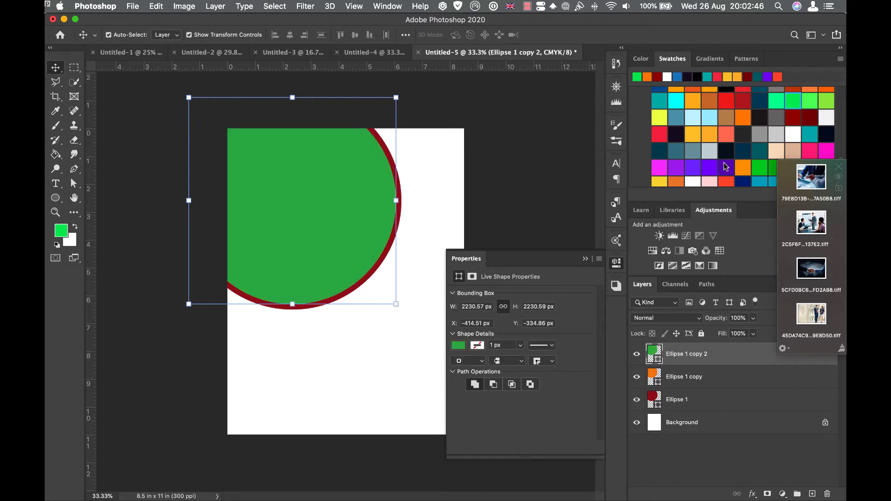
pyautogui.click(396, 98)
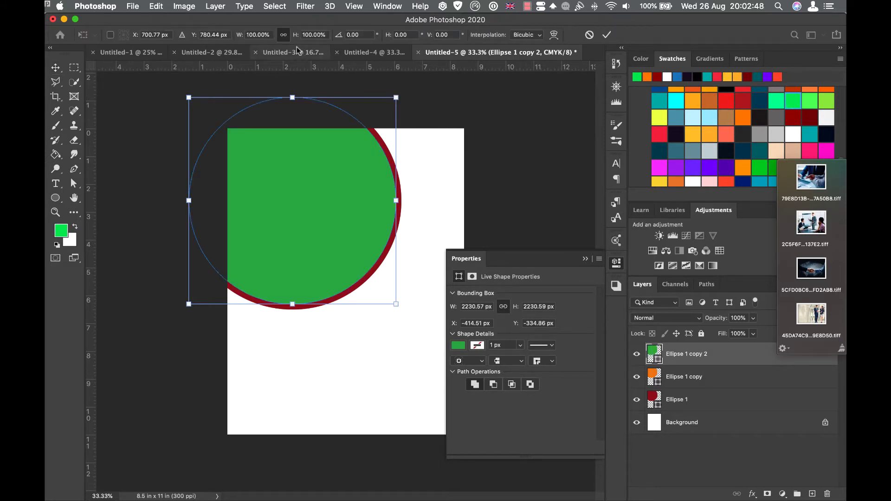
pyautogui.moveTo(296, 36); pyautogui.dragTo(294, 37)
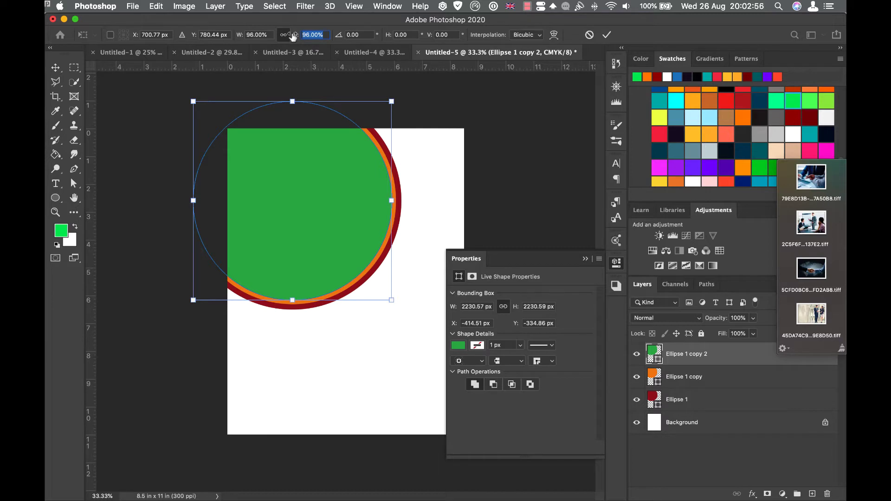
pyautogui.moveTo(293, 37); pyautogui.dragTo(292, 37)
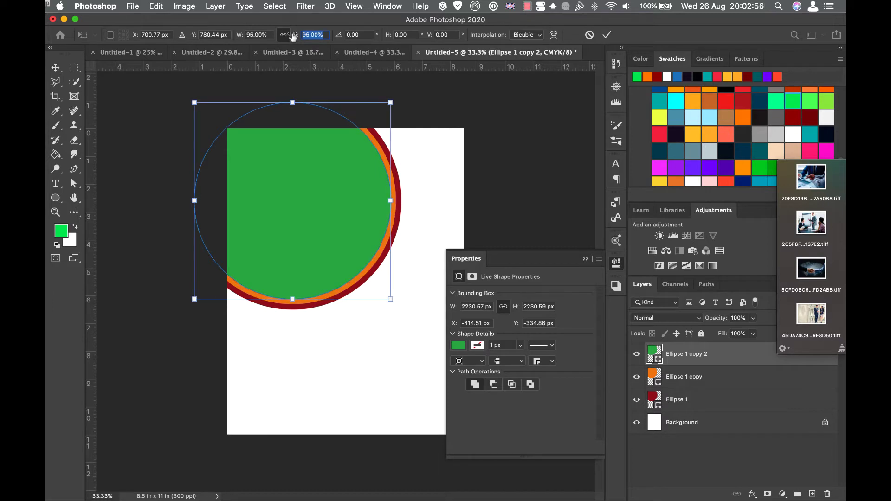
pyautogui.click(605, 36)
pyautogui.click(585, 259)
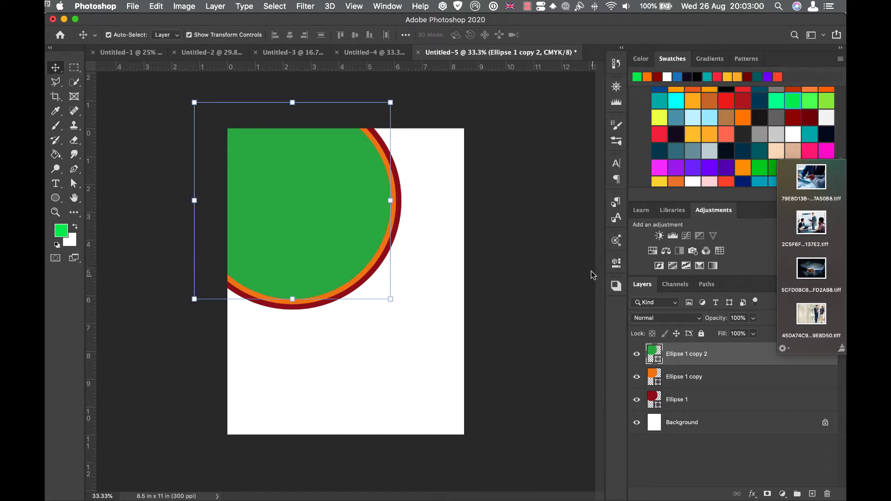
# Remove the dark red circle's fill and outline it with a dark red stroke of 15.60 px
pyautogui.click(512, 240)
pyautogui.click(399, 226)
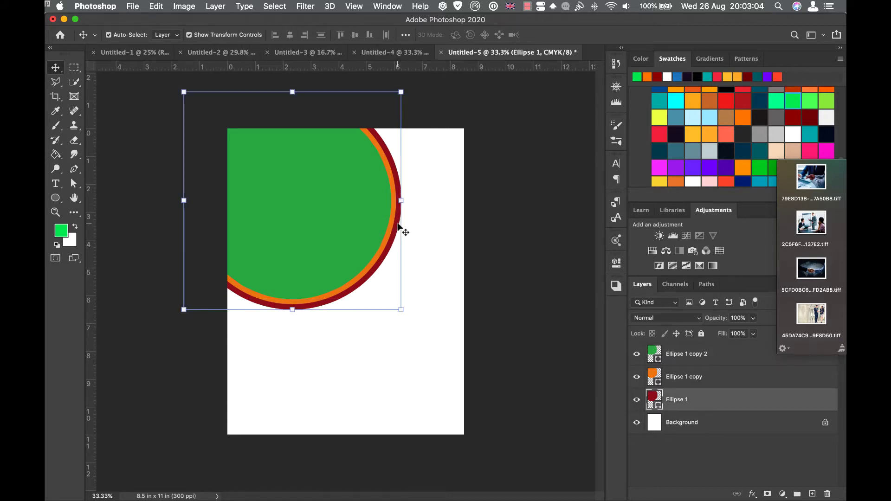
pyautogui.click(73, 185)
pyautogui.click(211, 35)
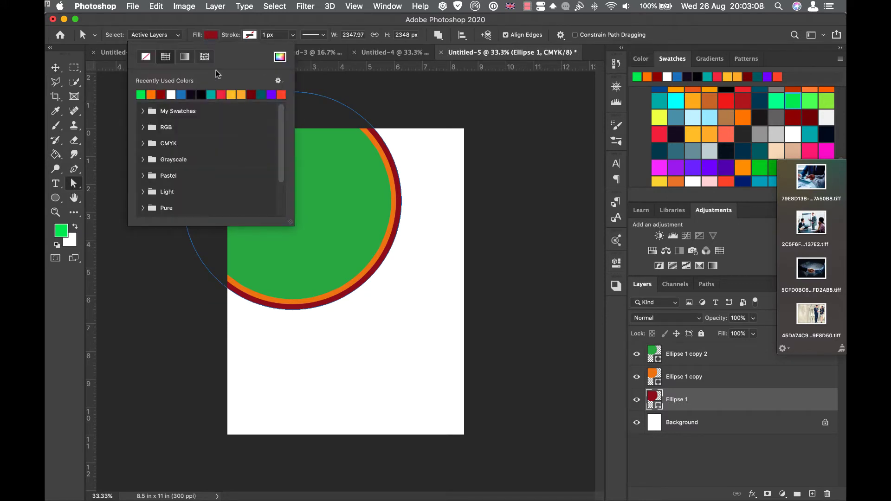
pyautogui.click(147, 56)
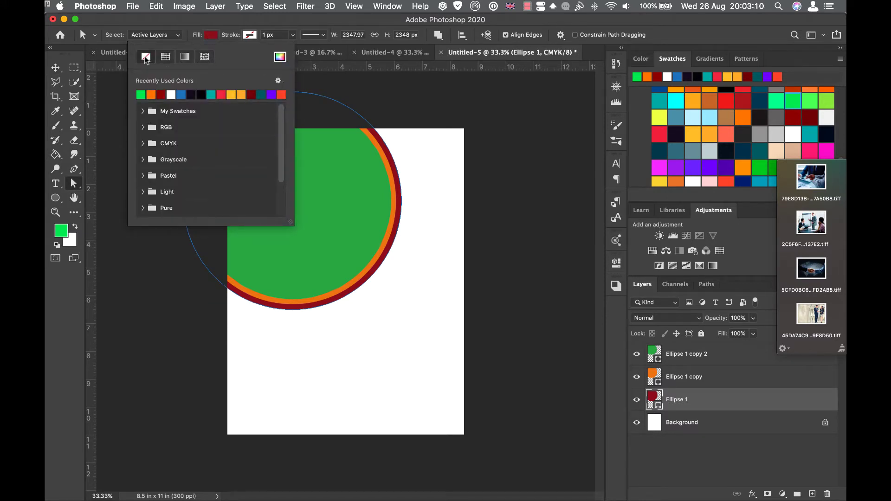
pyautogui.click(253, 36)
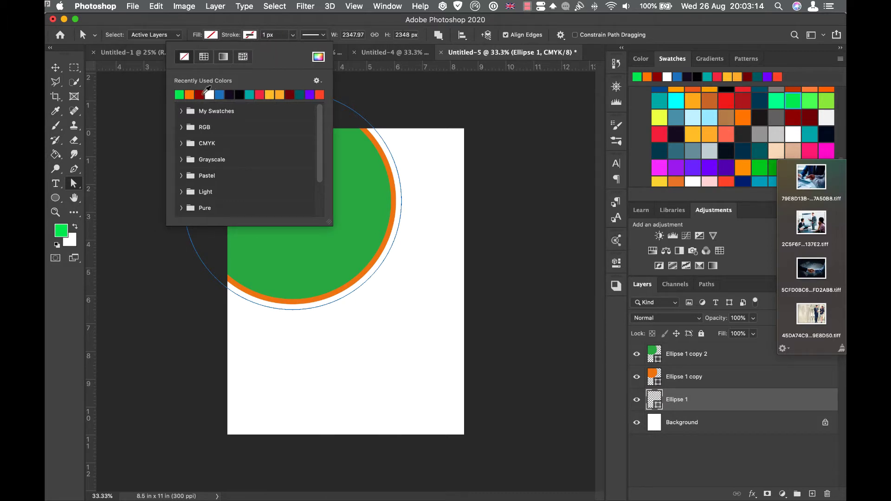
pyautogui.click(200, 94)
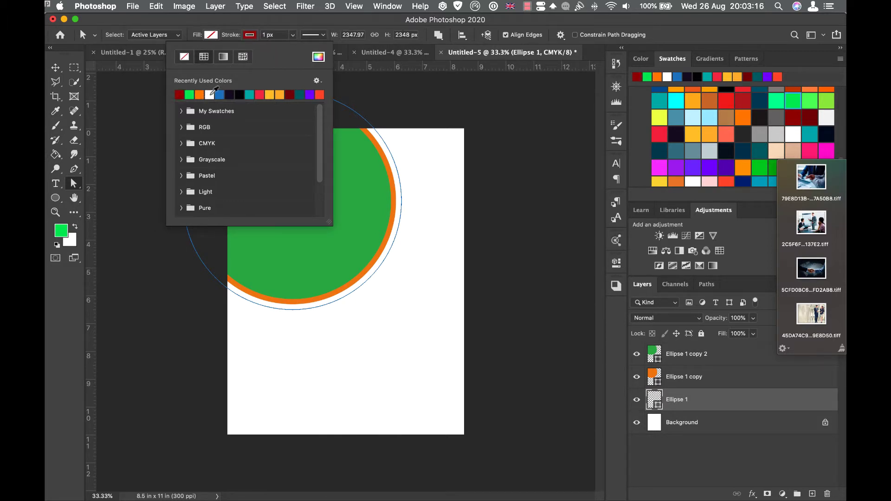
pyautogui.click(293, 35)
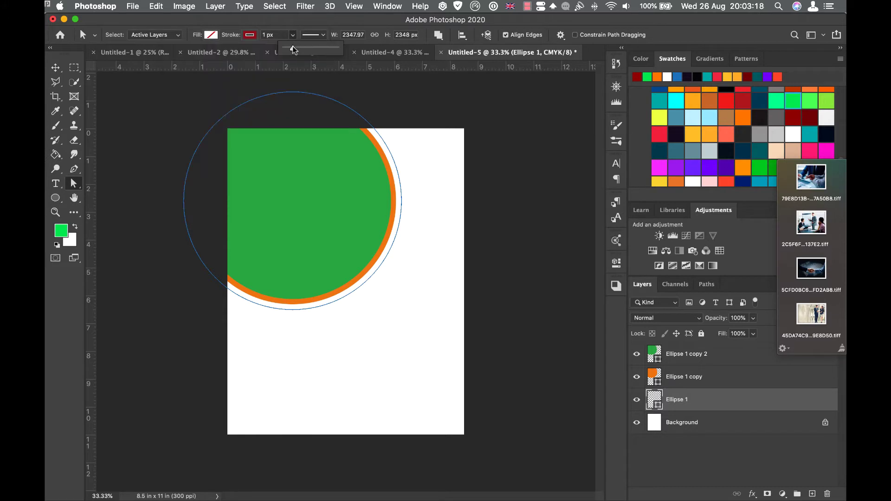
pyautogui.moveTo(292, 46); pyautogui.dragTo(296, 49)
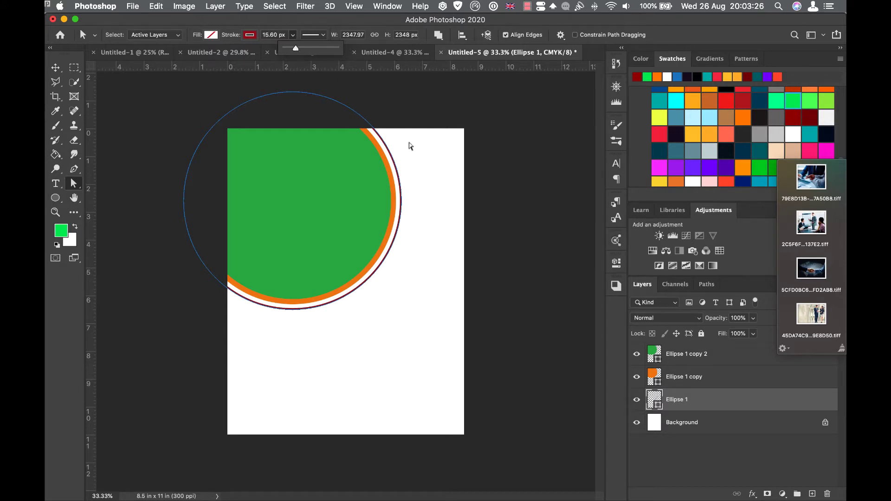
pyautogui.press('v')
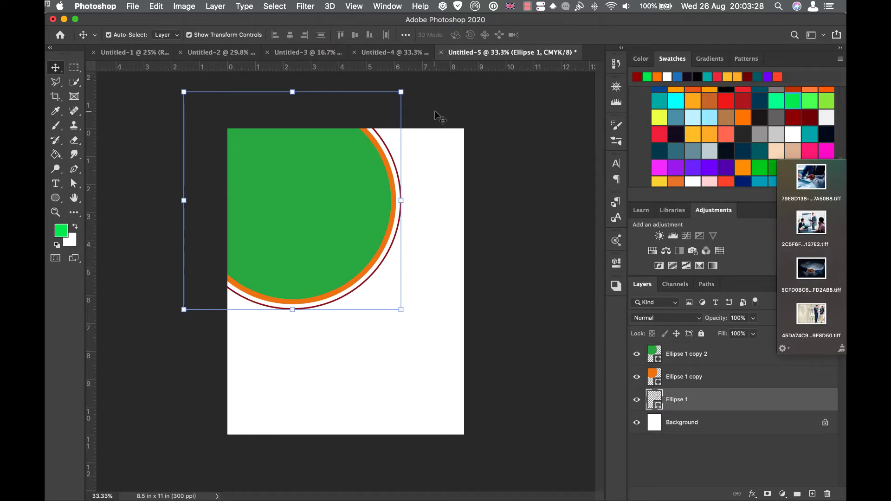
pyautogui.click(435, 112)
# Give the orange circle no fill and an orange stroke of 15.60 px
pyautogui.click(392, 215)
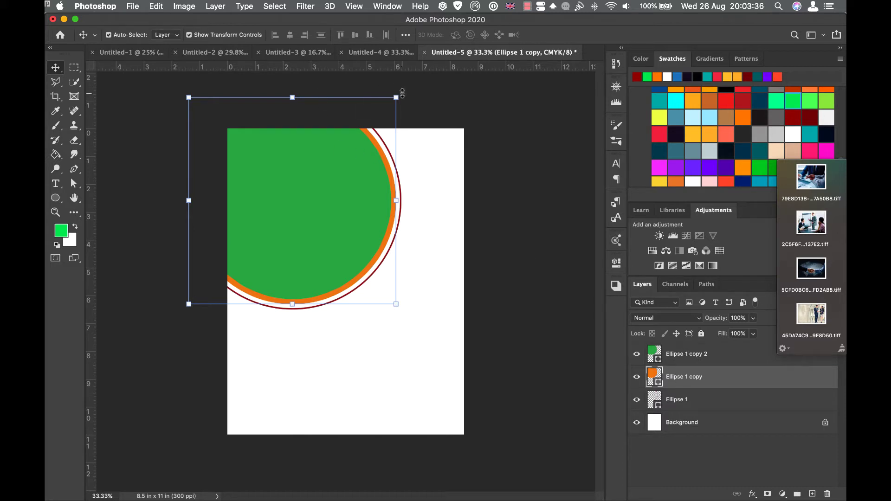
pyautogui.click(74, 183)
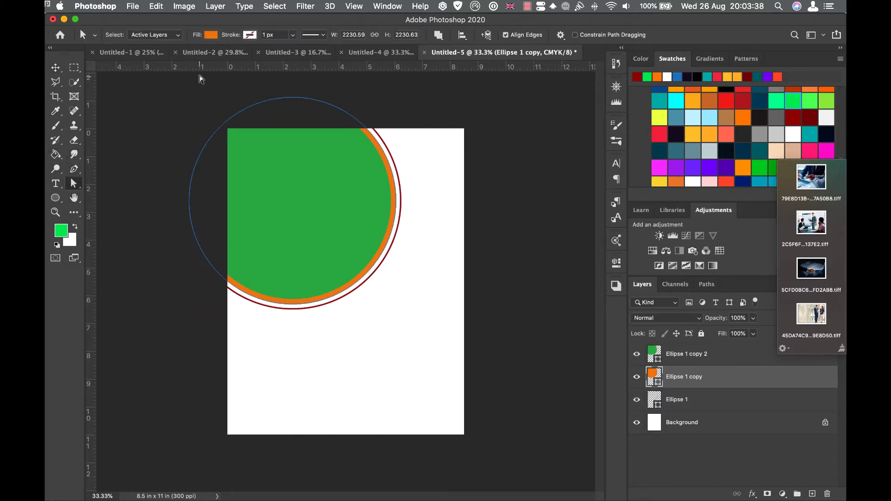
pyautogui.click(211, 35)
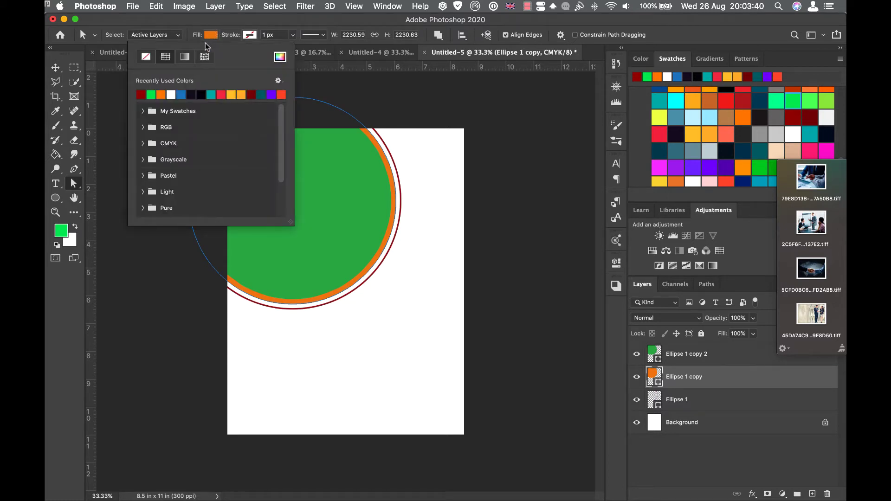
pyautogui.click(145, 58)
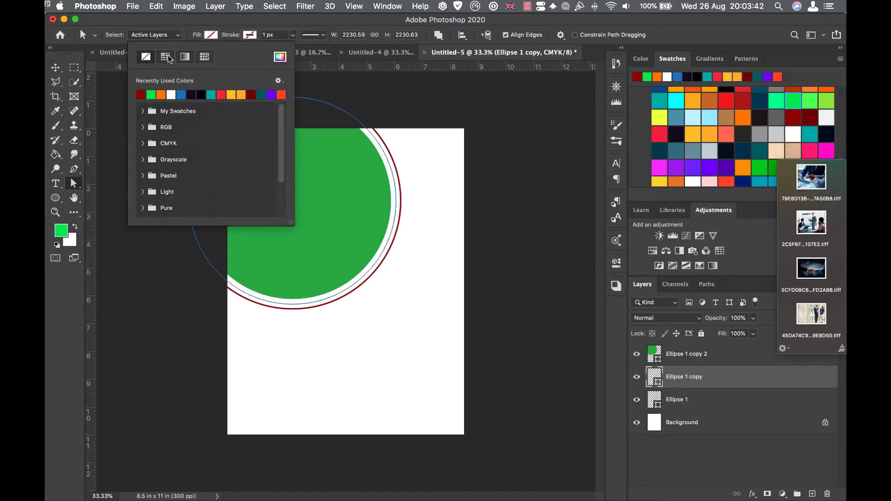
pyautogui.click(249, 37)
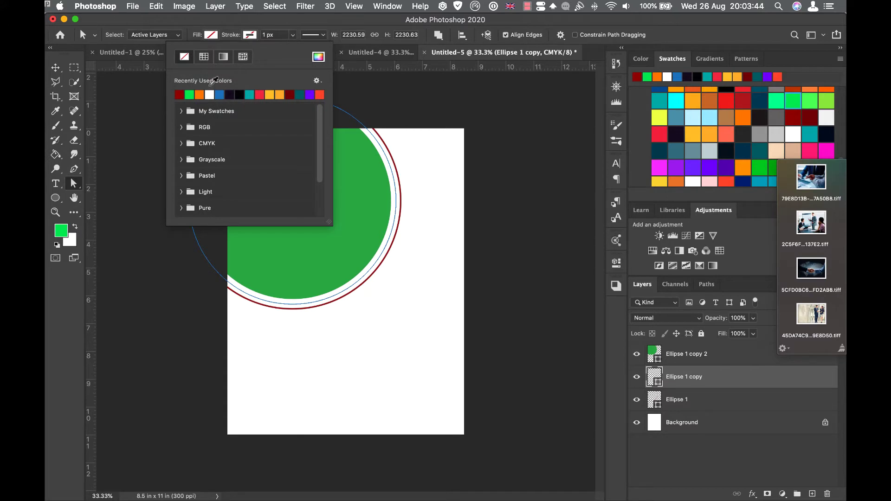
pyautogui.click(200, 94)
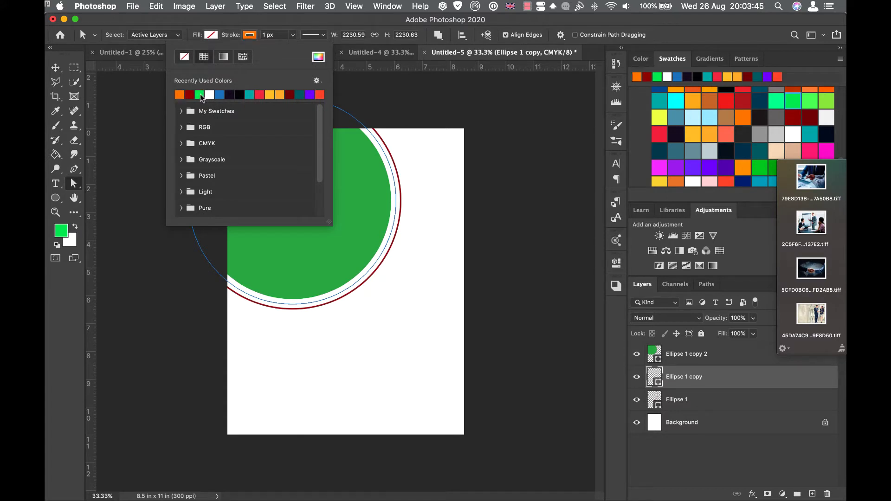
pyautogui.click(294, 38)
pyautogui.moveTo(292, 47); pyautogui.dragTo(296, 51)
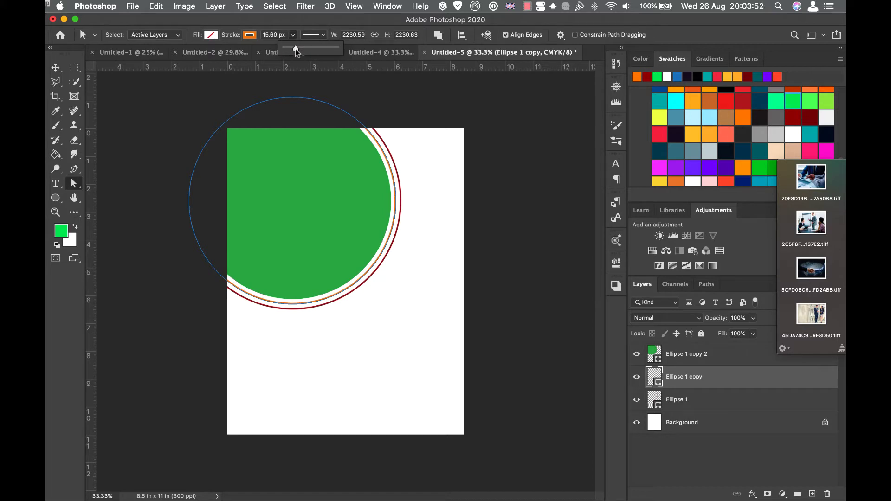
pyautogui.click(56, 67)
pyautogui.click(487, 171)
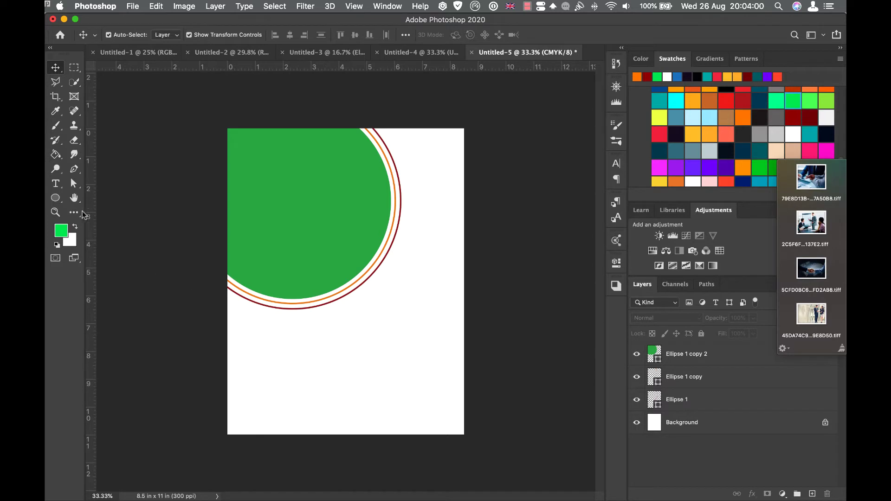
# Add the text "CORPORATE" in green 14 pt Abril Fatface on the white area beside the circles, near the page's upper-right corner
pyautogui.click(56, 184)
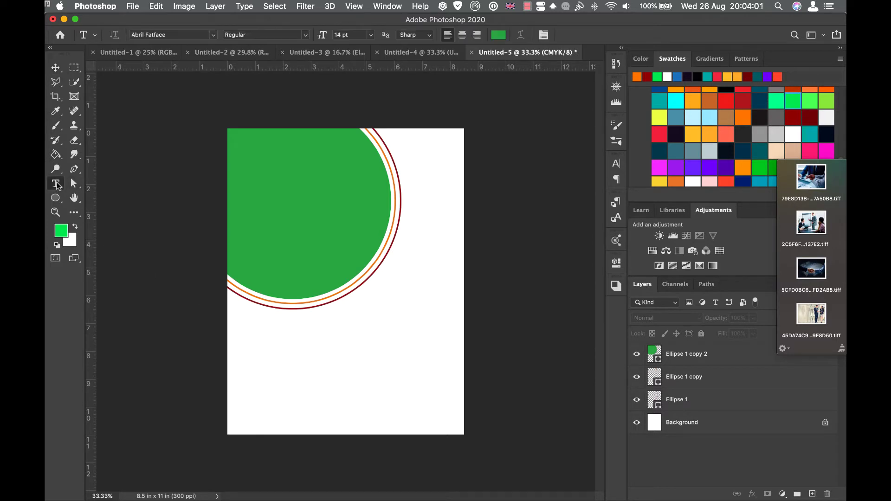
pyautogui.click(399, 154)
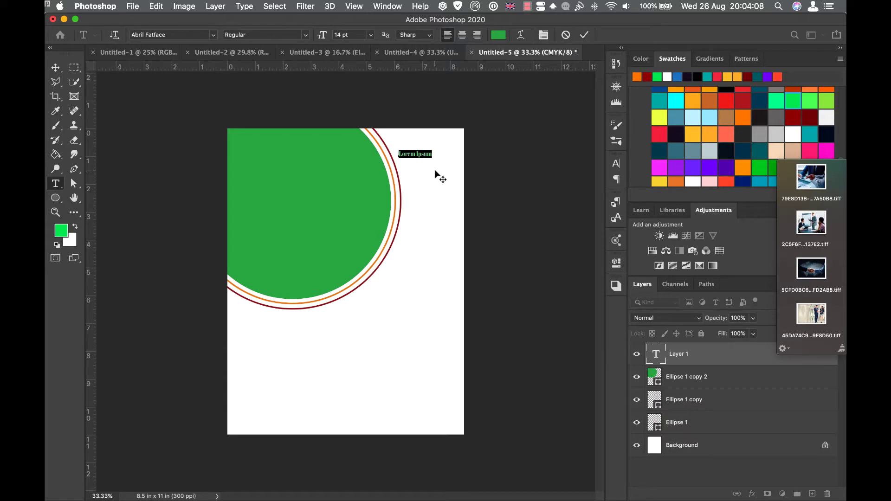
pyautogui.press('BackSpace')
pyautogui.hotkey('ctrl', 'Return')
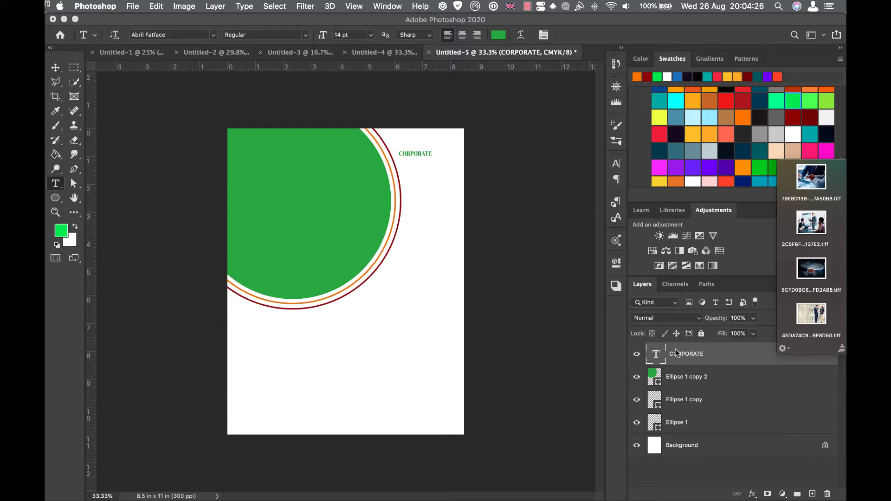
# Extend the CORPORATE text with two further lines, "CREATIV" and "DESIGN", each indented further than the line above
pyautogui.click(660, 361)
pyautogui.doubleClick(660, 361)
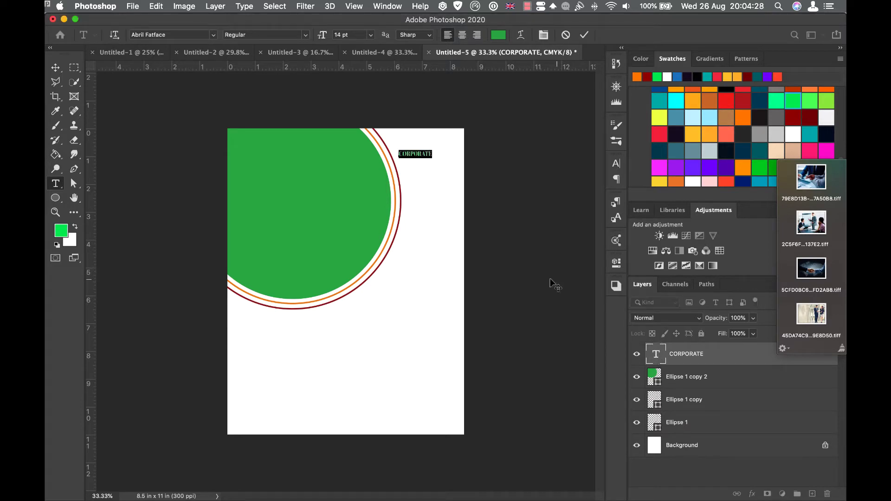
pyautogui.click(432, 153)
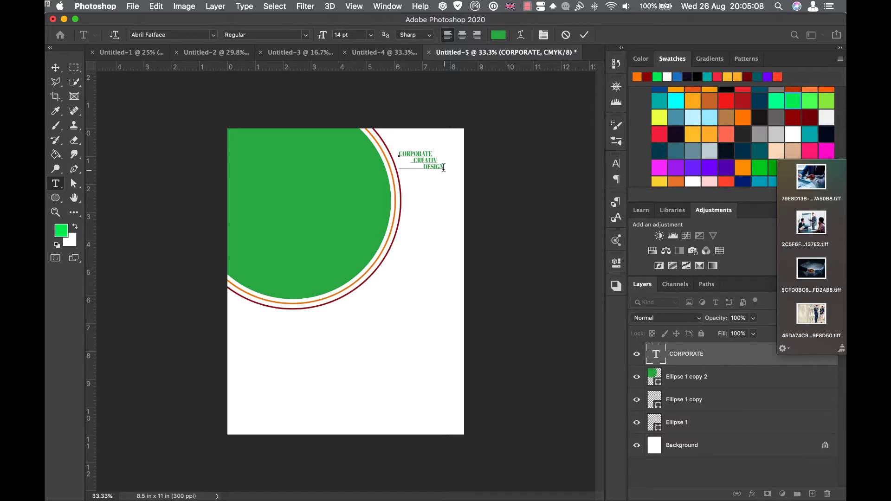
# Set all three lines of the heading to 19 pt and colour them black (#000500)
pyautogui.moveTo(444, 168); pyautogui.dragTo(399, 150)
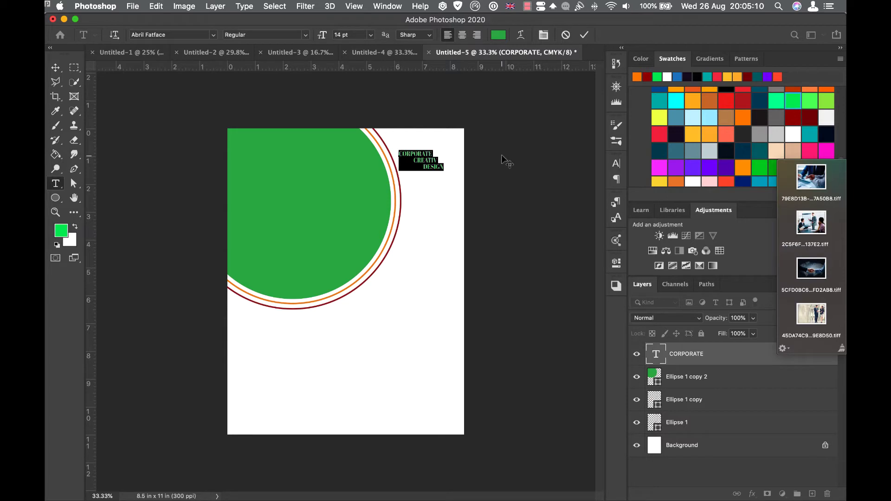
pyautogui.click(616, 164)
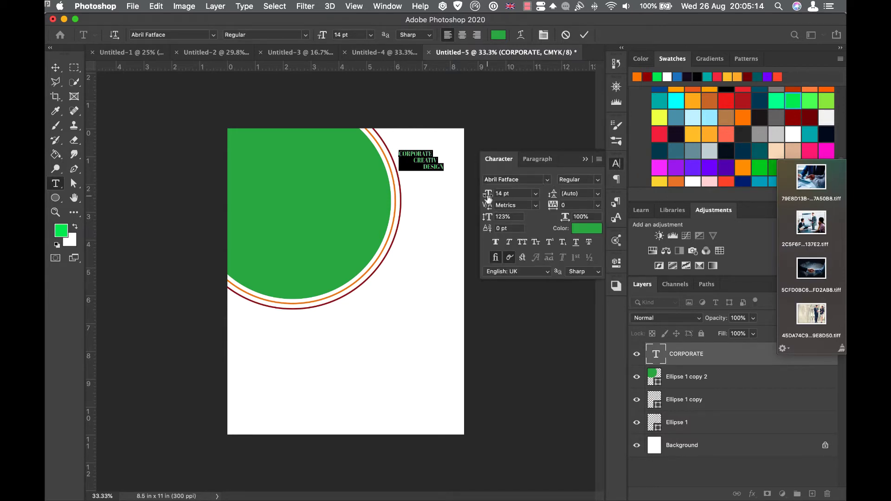
pyautogui.moveTo(488, 198); pyautogui.dragTo(489, 199)
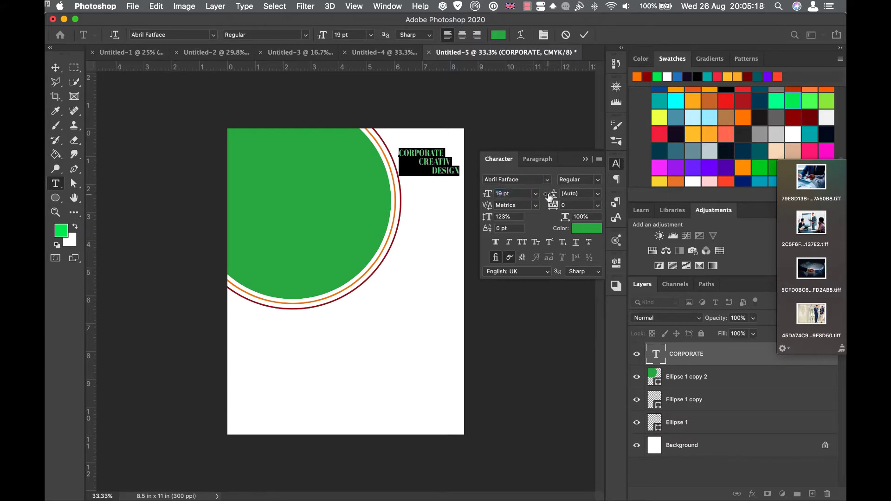
pyautogui.click(590, 233)
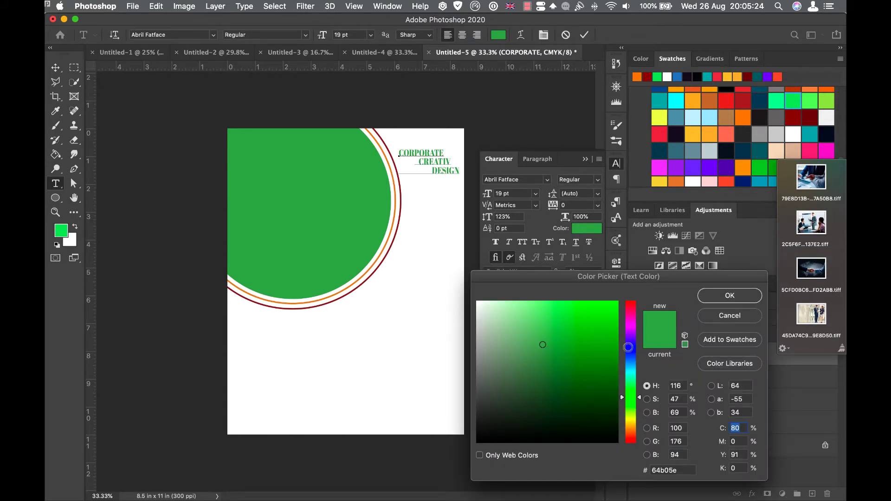
pyautogui.click(616, 440)
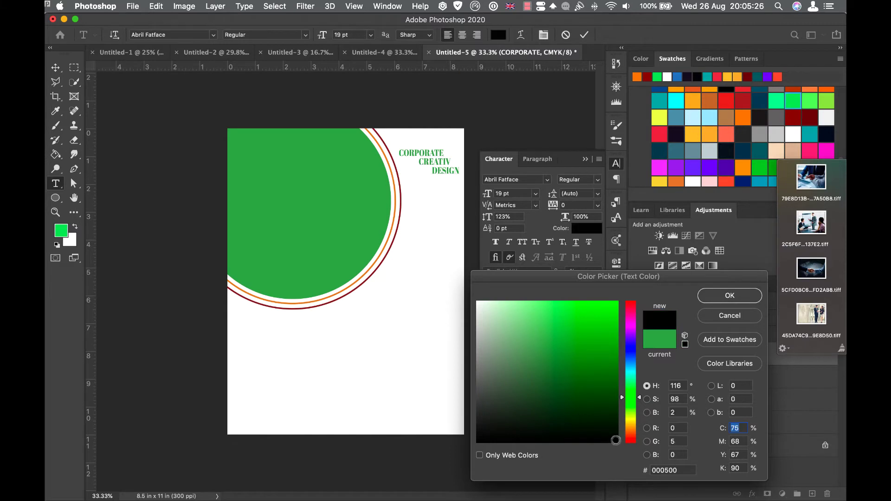
pyautogui.click(729, 296)
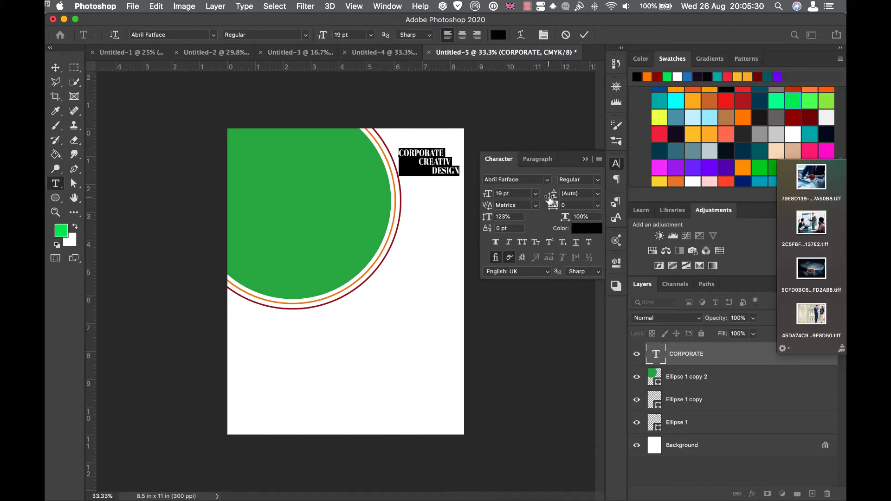
# Set the heading's leading to 33 pt and move the text block slightly down beside the circles
pyautogui.moveTo(553, 195); pyautogui.dragTo(560, 203)
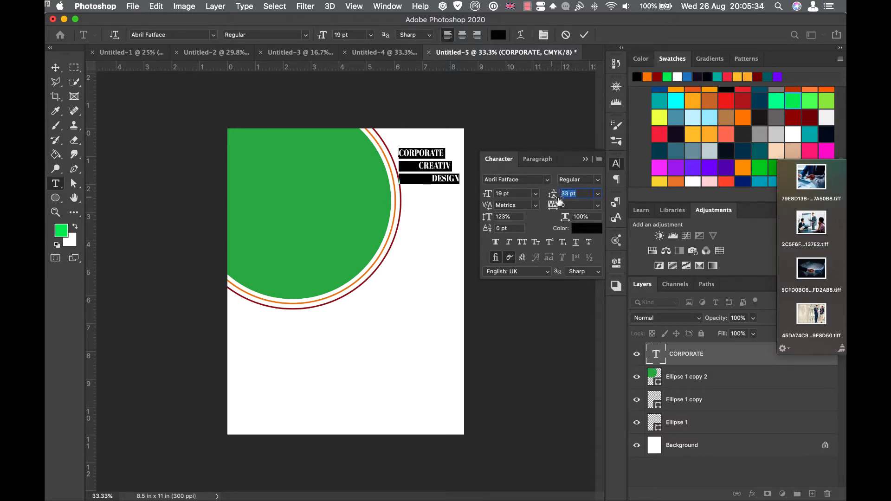
pyautogui.moveTo(450, 190); pyautogui.dragTo(446, 206)
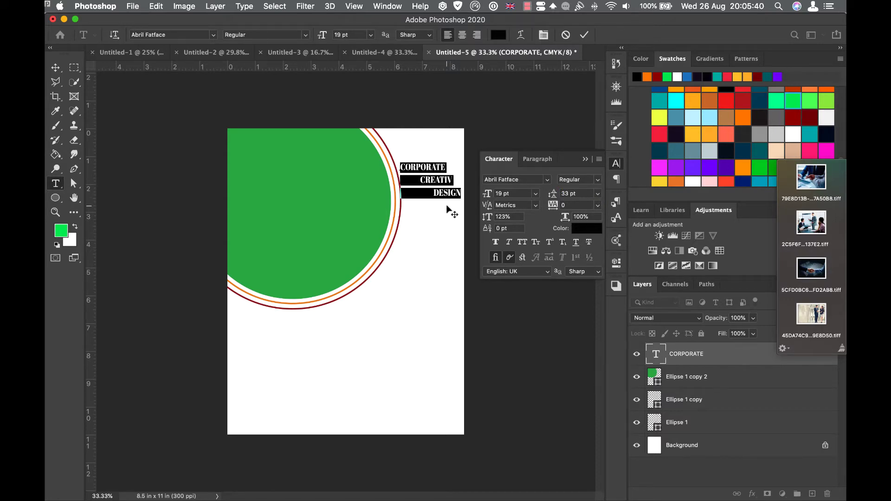
pyautogui.click(584, 35)
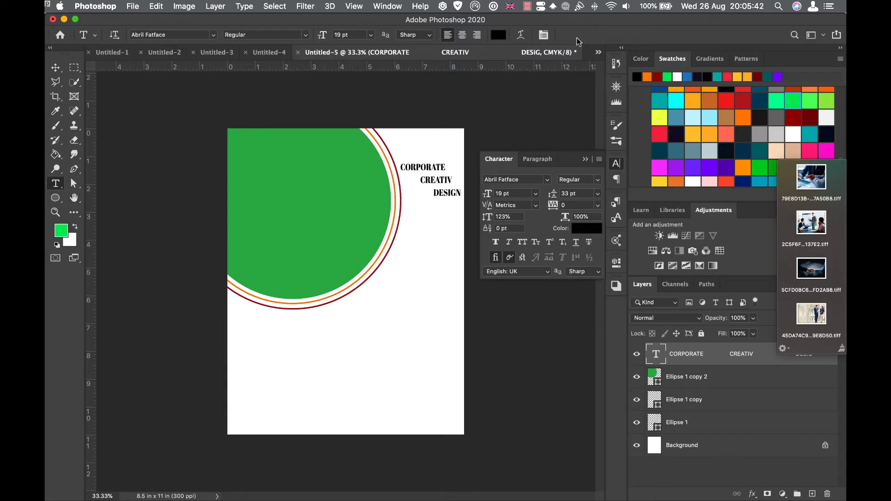
# Place the 79E8D13B photo of business hands directly above the green circle's layer and move it over the circle
pyautogui.click(57, 68)
pyautogui.click(346, 218)
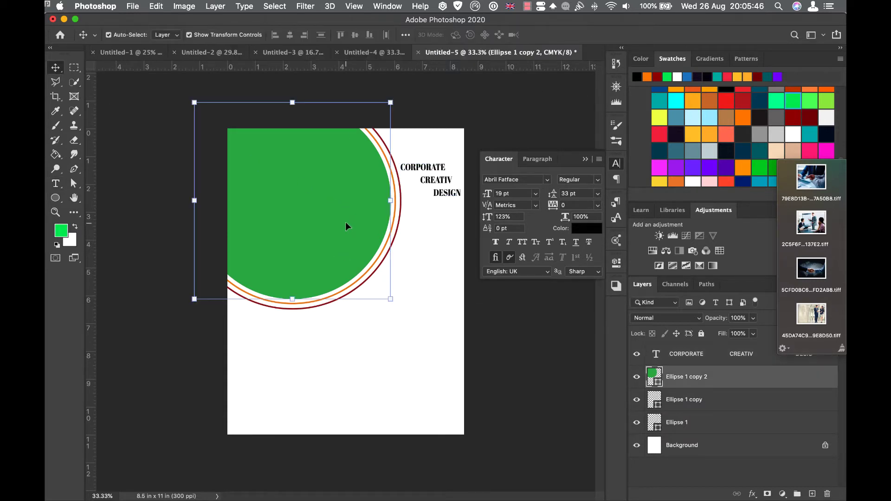
pyautogui.moveTo(810, 179); pyautogui.dragTo(312, 204)
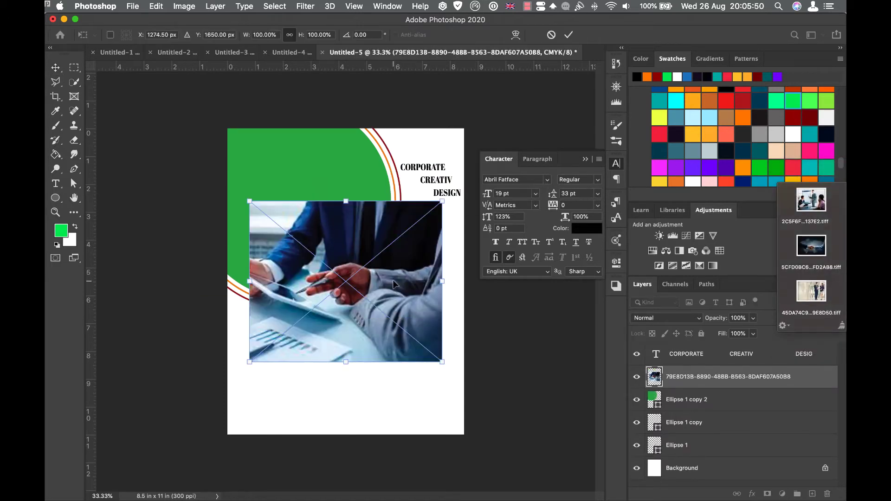
pyautogui.moveTo(392, 280); pyautogui.dragTo(355, 208)
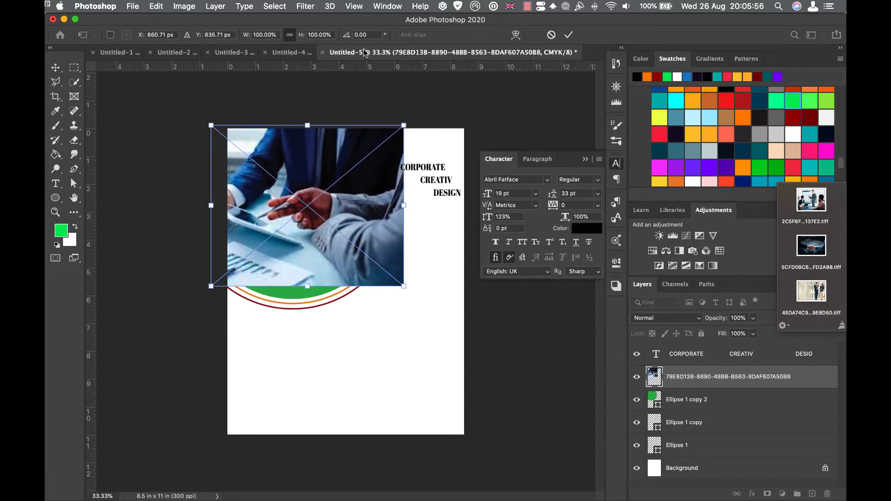
# Scale the business-hands photo to 110% over the circle and clip it to the green circle's layer
pyautogui.moveTo(301, 36); pyautogui.dragTo(304, 40)
pyautogui.moveTo(314, 170)
pyautogui.mouseDown()
pyautogui.moveTo(310, 179)
pyautogui.moveTo(300, 176)
pyautogui.mouseUp()
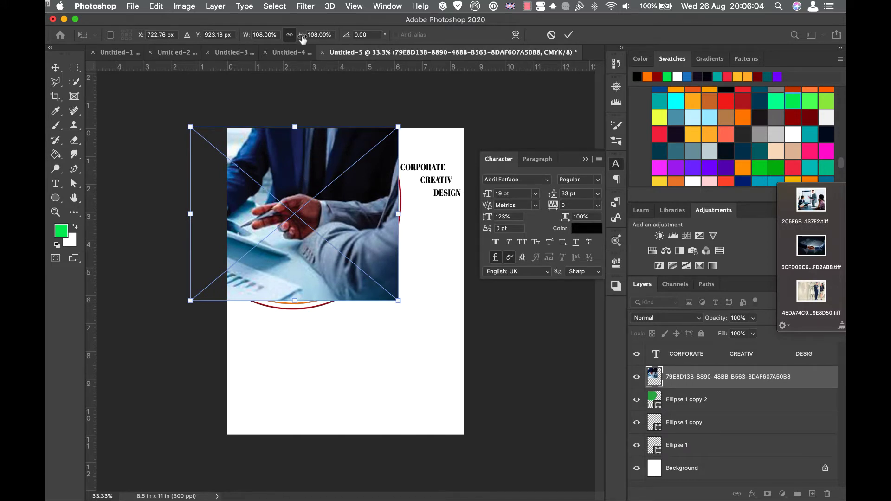
pyautogui.moveTo(302, 37); pyautogui.dragTo(303, 39)
pyautogui.moveTo(327, 165); pyautogui.dragTo(324, 166)
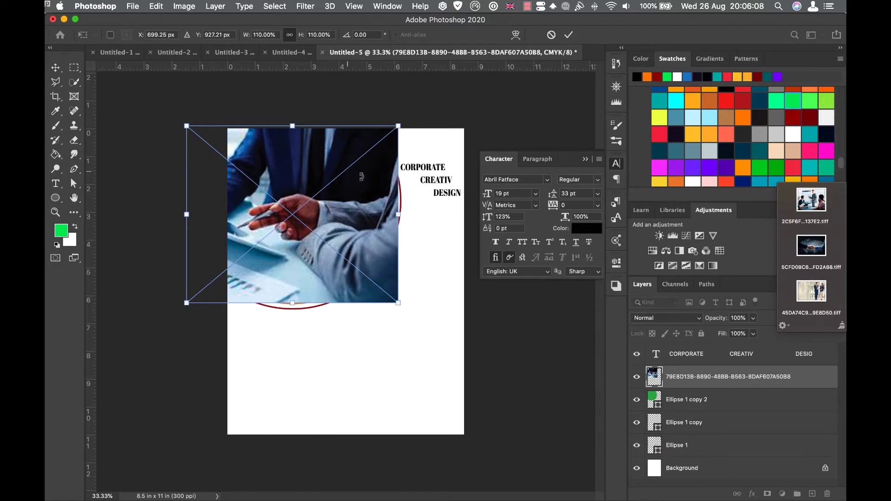
pyautogui.press('Return')
pyautogui.keyDown('alt'); pyautogui.click(697, 388); pyautogui.keyUp('alt')
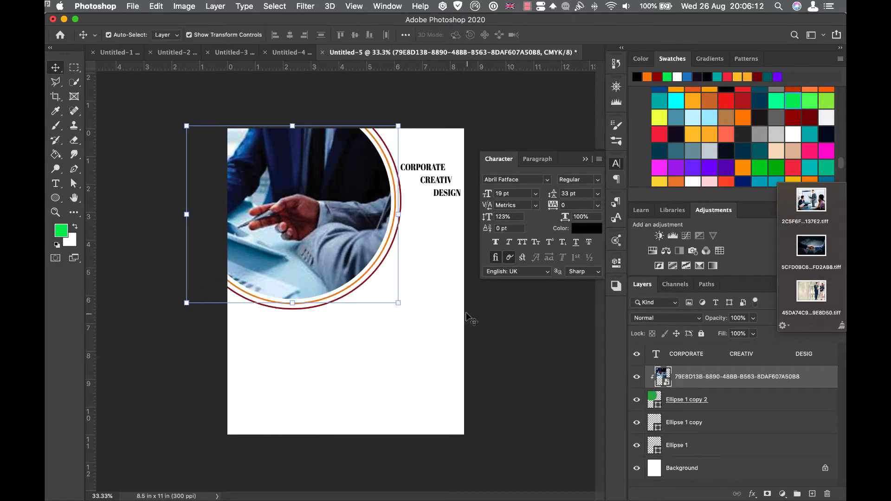
pyautogui.click(512, 329)
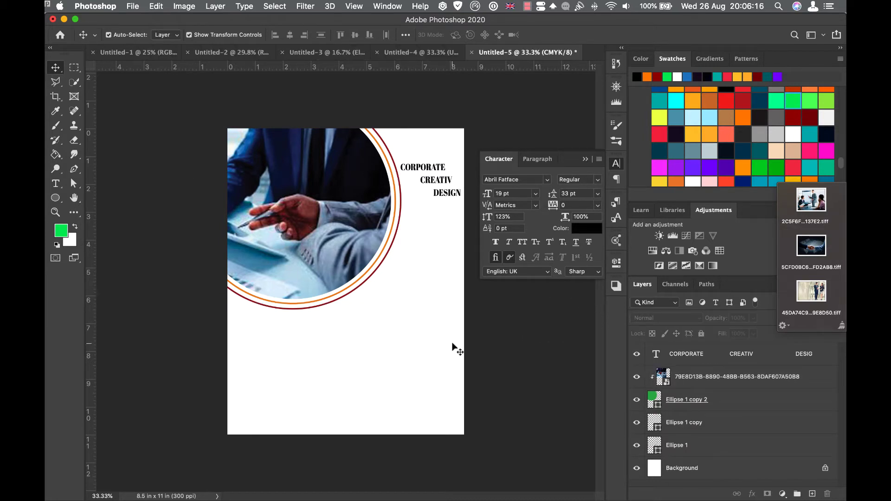
# Draw a circle about 787 px across, place it just below the large photo circle, and fill it with coral
pyautogui.click(55, 198)
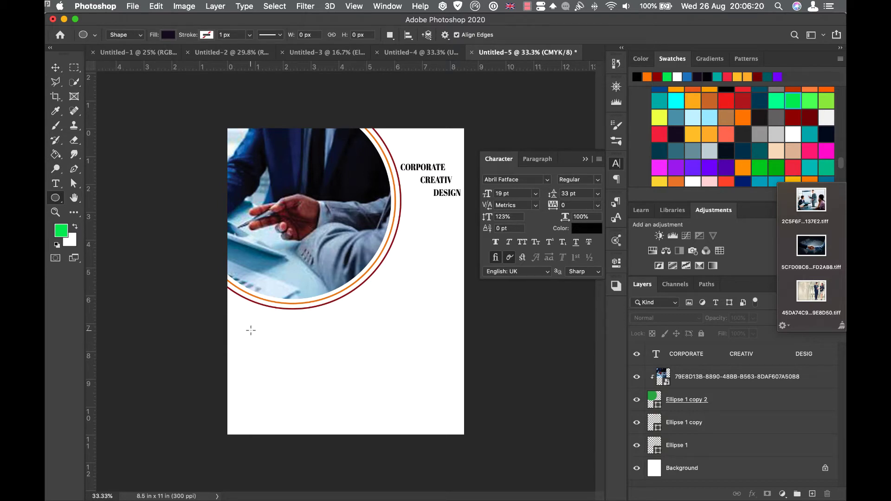
pyautogui.moveTo(263, 335); pyautogui.dragTo(337, 413)
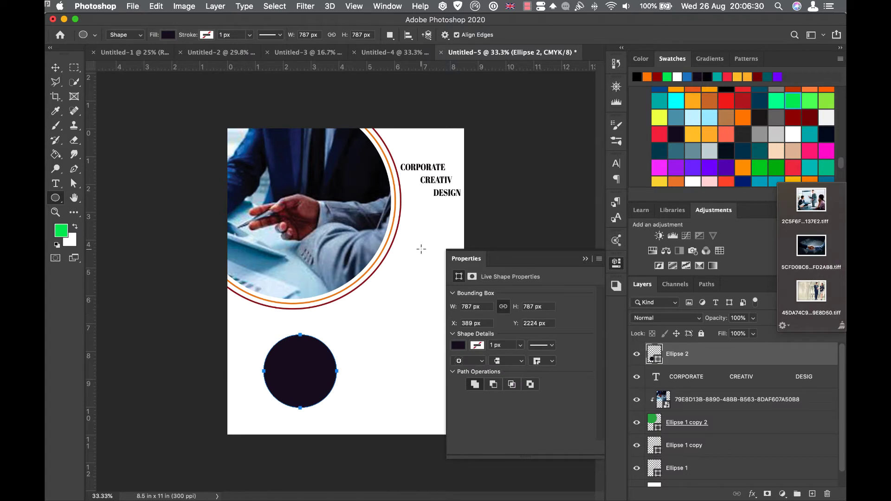
pyautogui.click(55, 67)
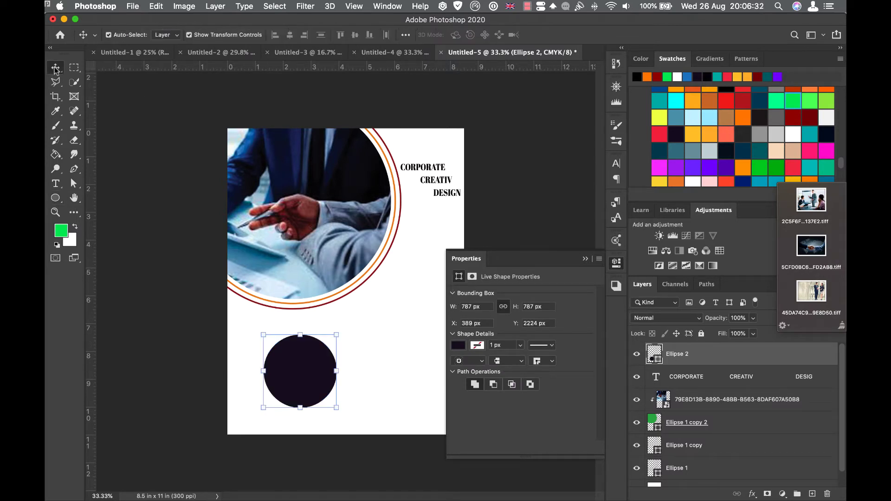
pyautogui.moveTo(292, 361); pyautogui.dragTo(339, 344)
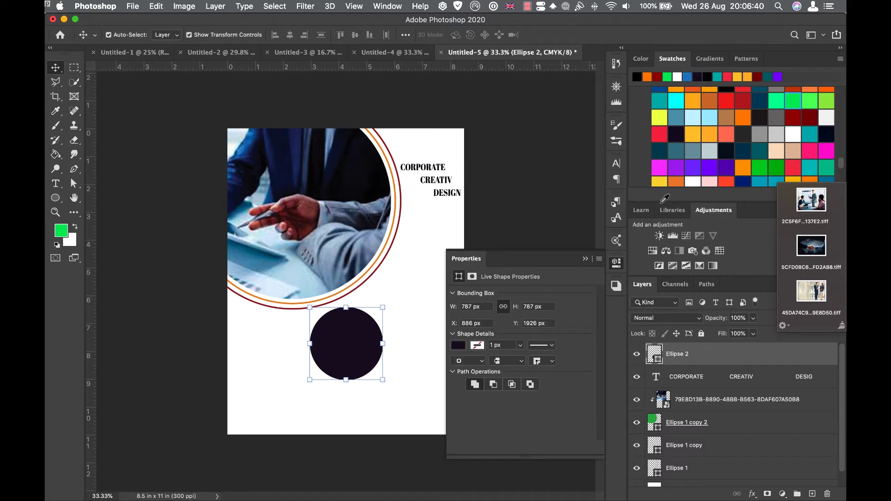
pyautogui.click(726, 134)
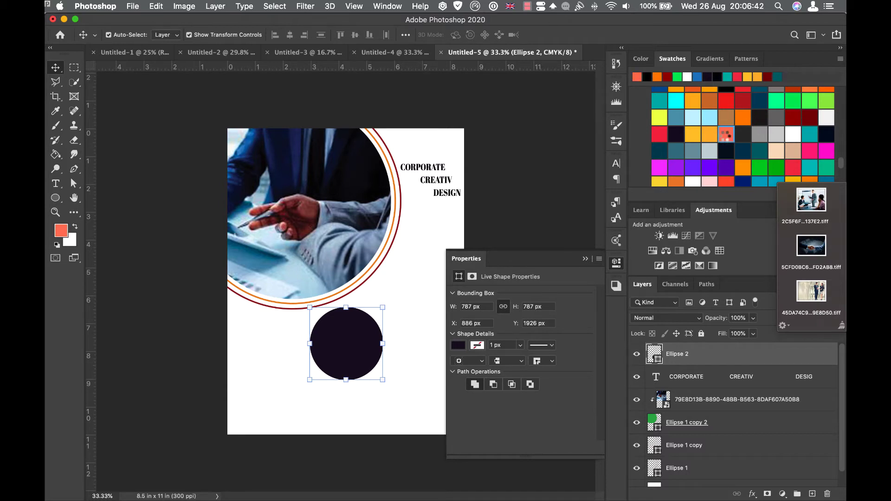
pyautogui.hotkey('alt', 'BackSpace')
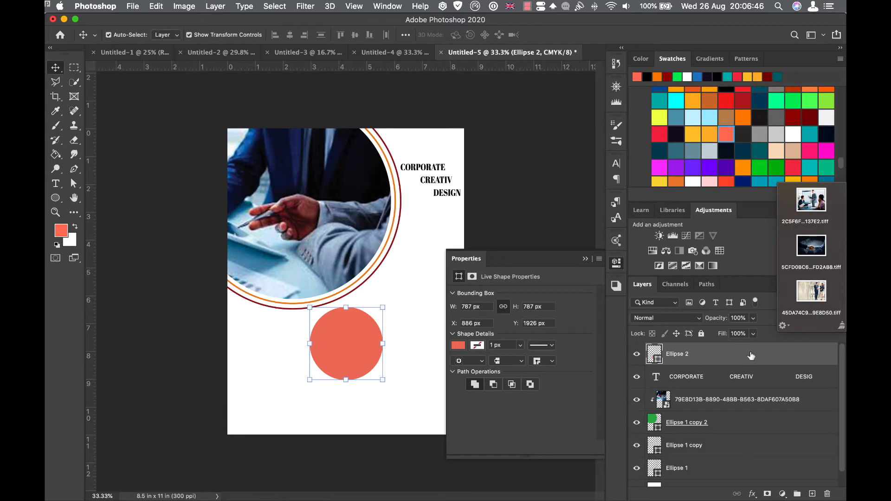
# Duplicate the coral circle, recolour the copy green, and scale it to 90%
pyautogui.moveTo(750, 355); pyautogui.dragTo(813, 492)
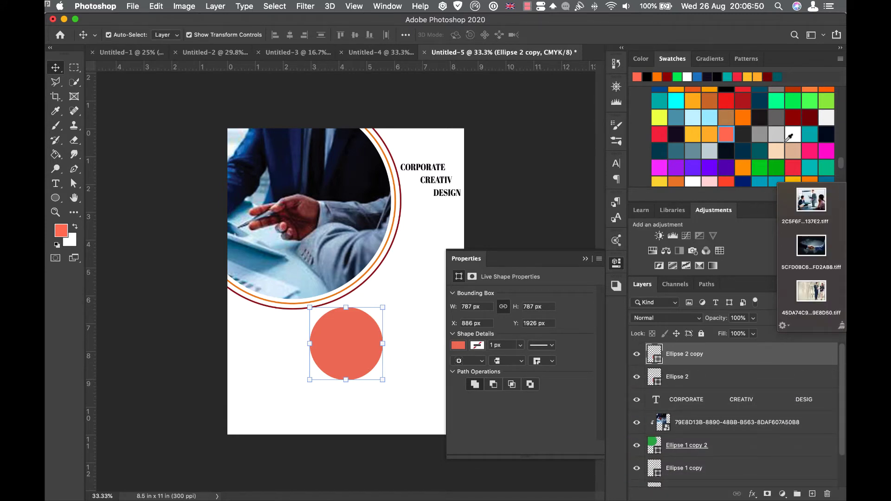
pyautogui.click(795, 104)
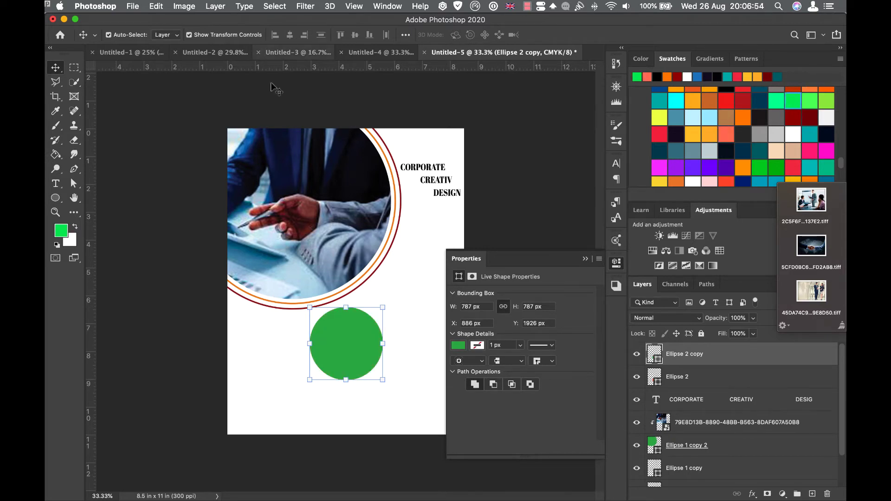
pyautogui.press('super+t')
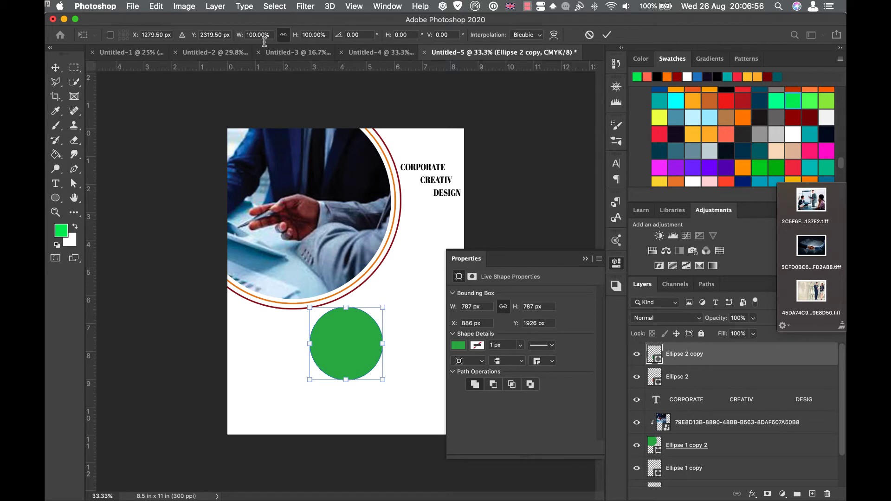
pyautogui.moveTo(293, 39); pyautogui.dragTo(291, 37)
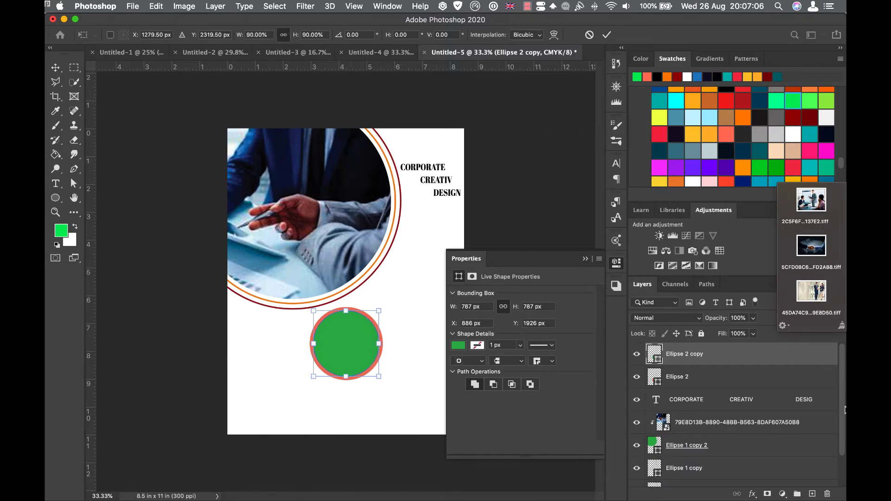
pyautogui.click(606, 34)
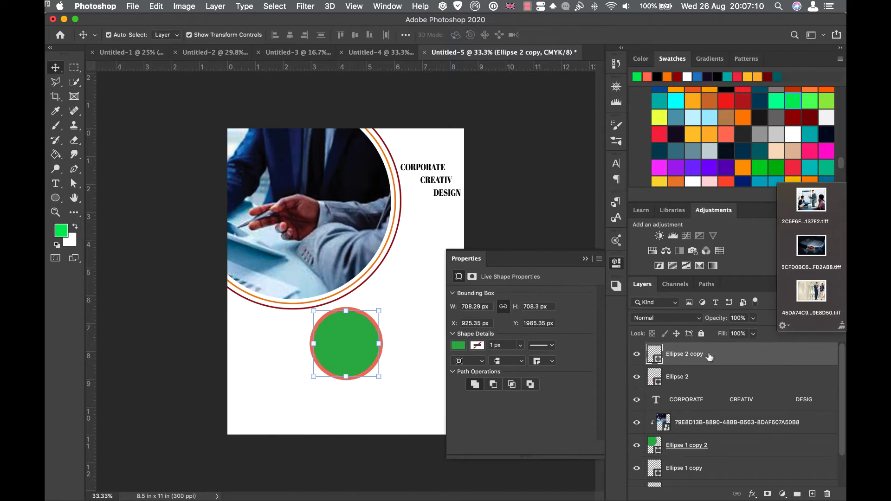
# Duplicate the small green circle, fill the copy with very dark purple, and scale it to 90.10%
pyautogui.moveTo(810, 473); pyautogui.dragTo(812, 494)
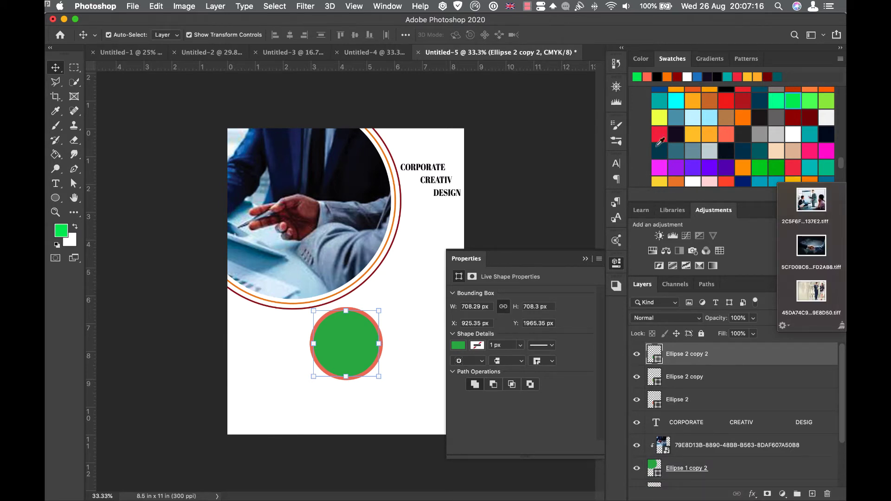
pyautogui.click(679, 137)
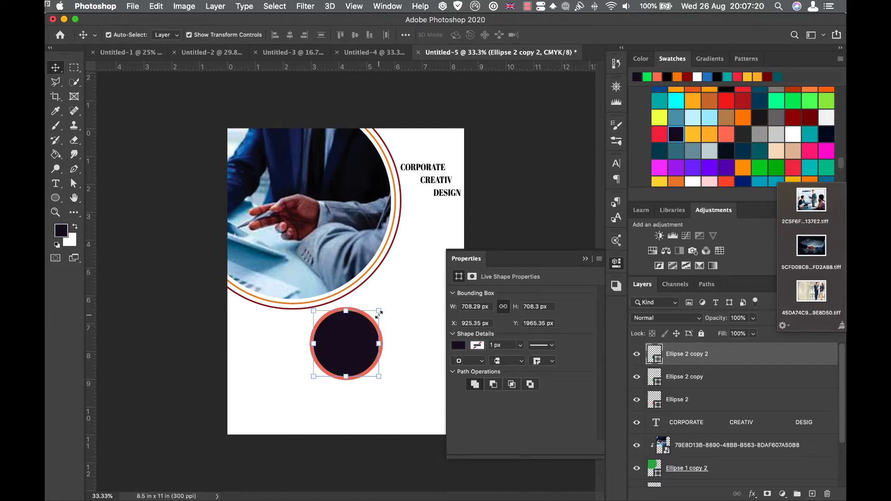
pyautogui.moveTo(379, 312); pyautogui.dragTo(380, 312)
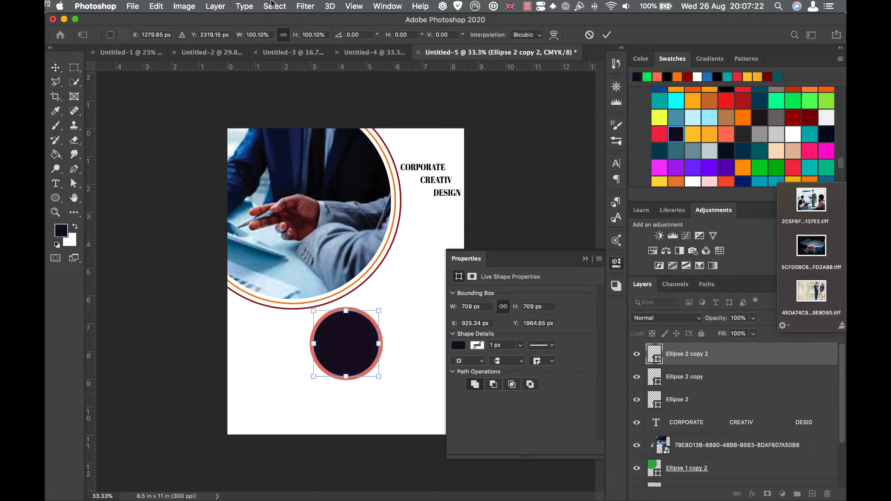
pyautogui.moveTo(295, 38); pyautogui.dragTo(290, 38)
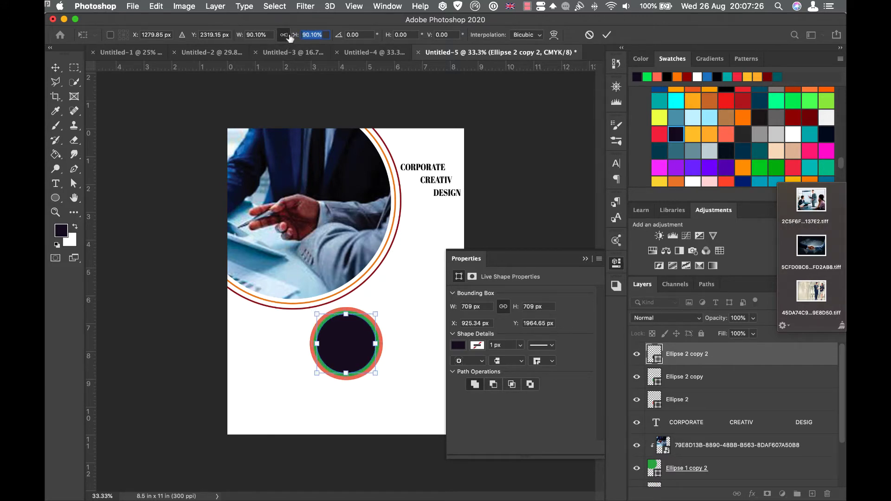
pyautogui.click(585, 259)
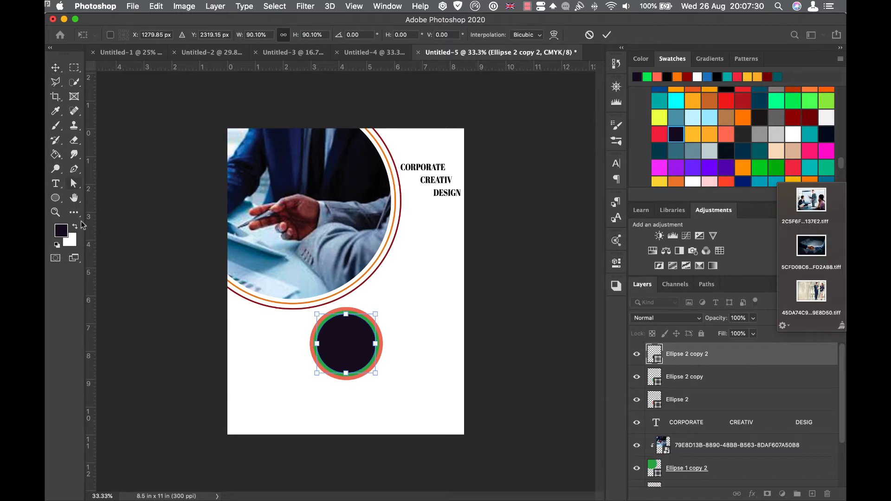
pyautogui.press('Return')
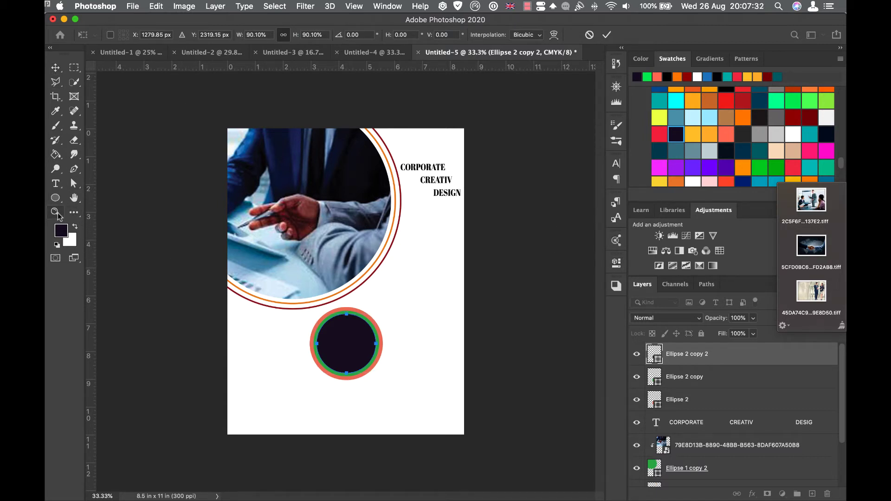
# Remove the fill from the outermost coral circle, Ellipse 2, of the small circle group
pyautogui.click(56, 212)
pyautogui.moveTo(274, 280); pyautogui.dragTo(417, 399)
pyautogui.scroll(-5, 383, 276)
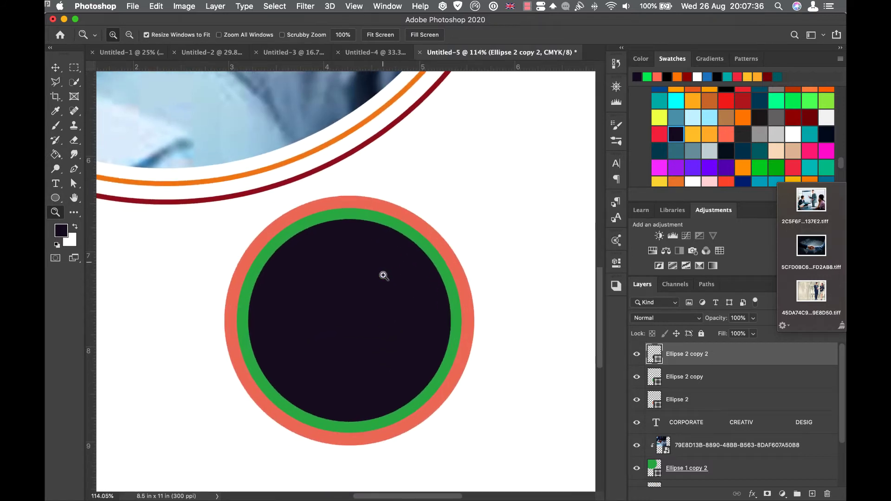
pyautogui.click(53, 69)
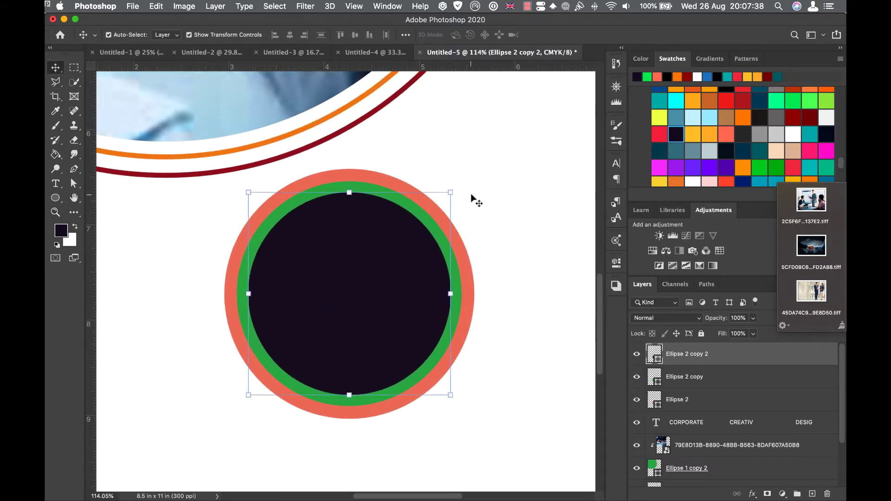
pyautogui.click(478, 210)
pyautogui.click(461, 250)
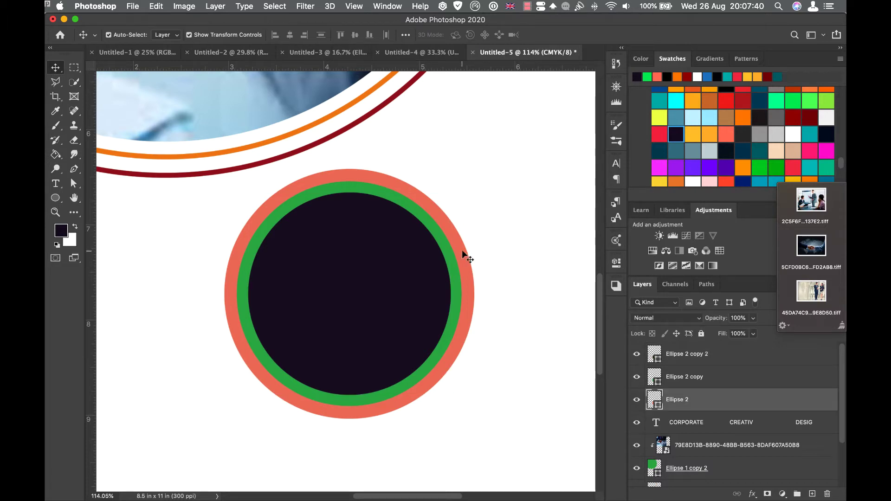
pyautogui.click(72, 184)
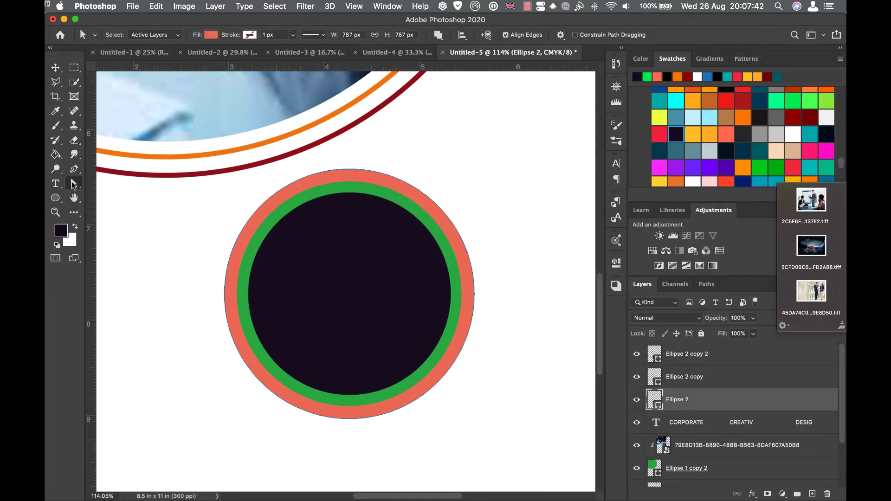
pyautogui.click(212, 36)
pyautogui.click(147, 57)
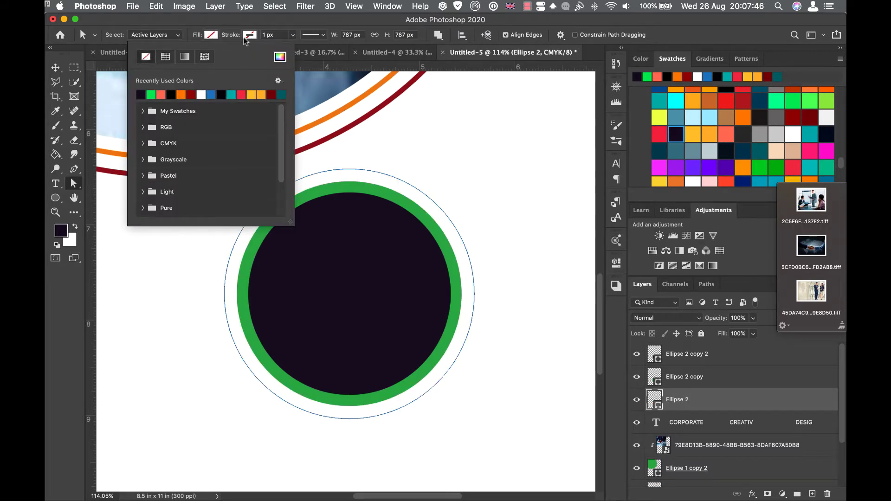
# Give the outermost small circle a coral stroke 7.41 px wide and deselect it
pyautogui.click(250, 35)
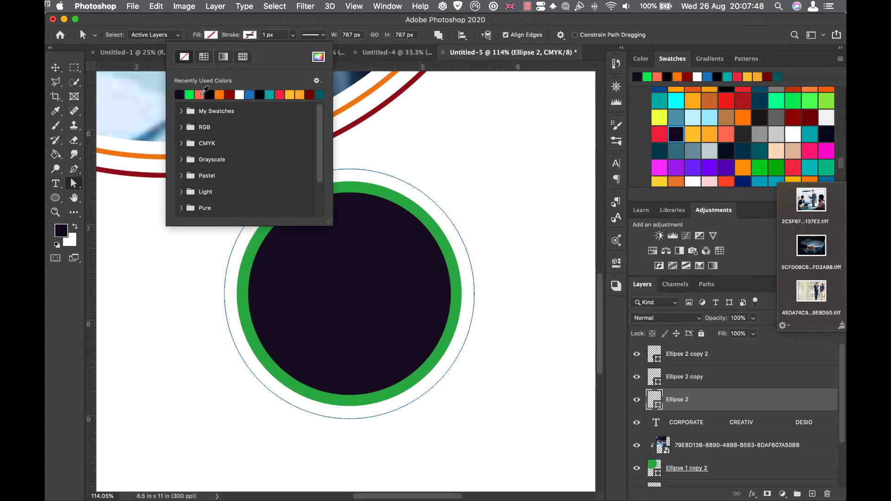
pyautogui.click(202, 93)
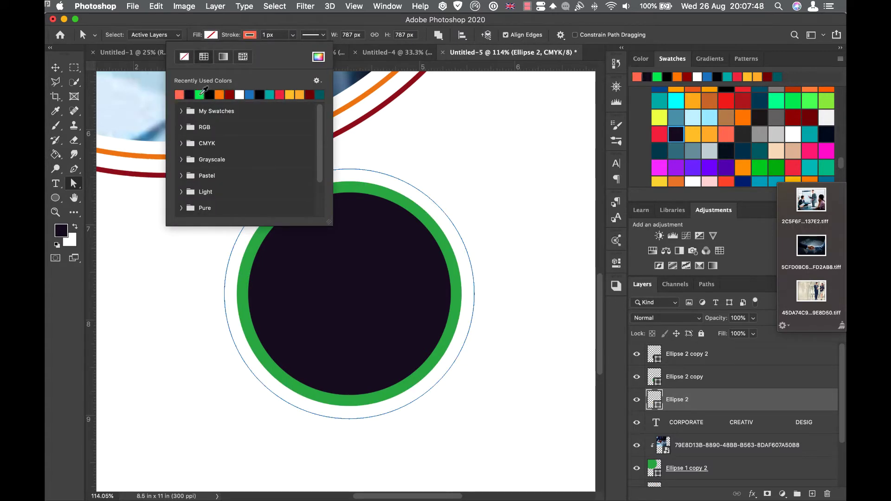
pyautogui.click(293, 35)
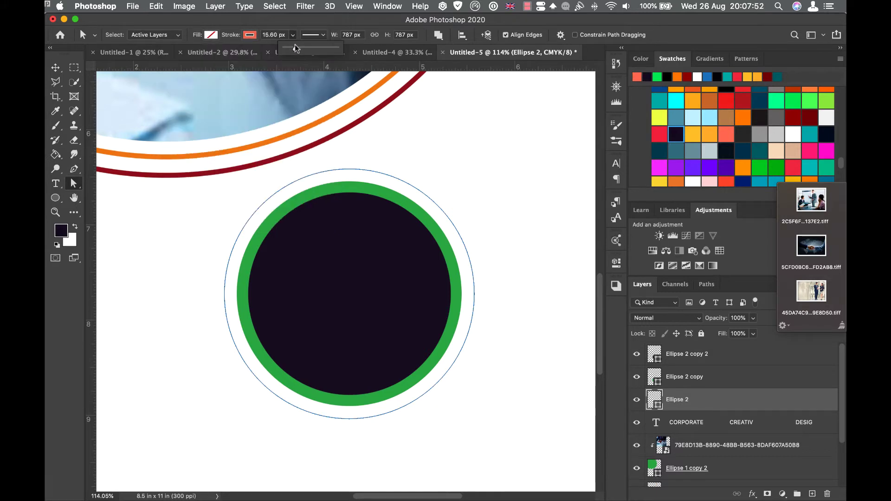
pyautogui.moveTo(294, 48); pyautogui.dragTo(294, 47)
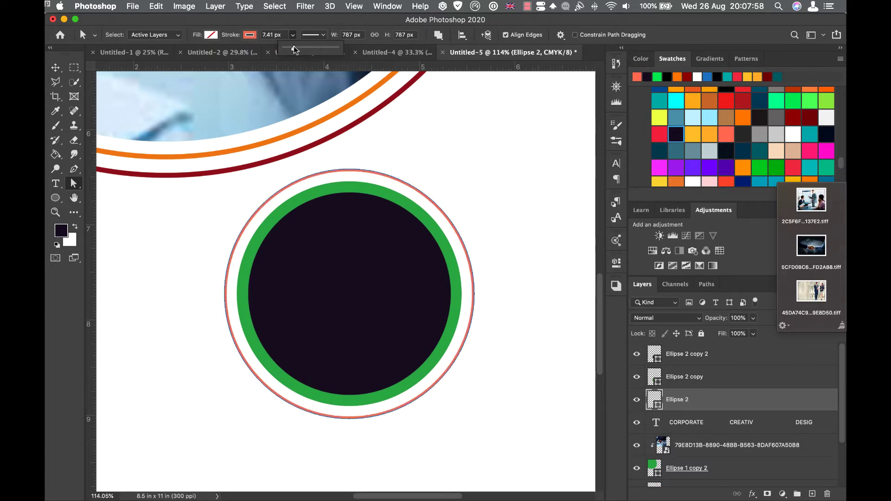
pyautogui.press('v')
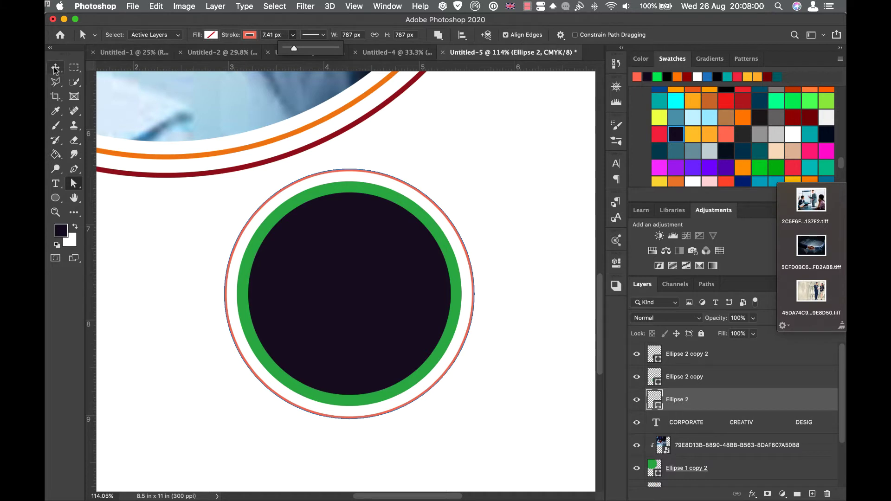
pyautogui.click(504, 207)
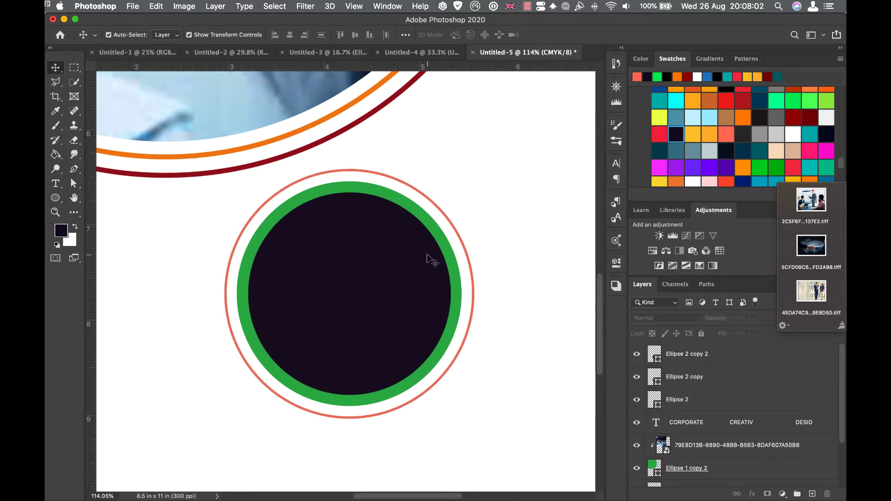
# Remove the green fill from the middle circle, Ellipse 2 copy
pyautogui.click(449, 250)
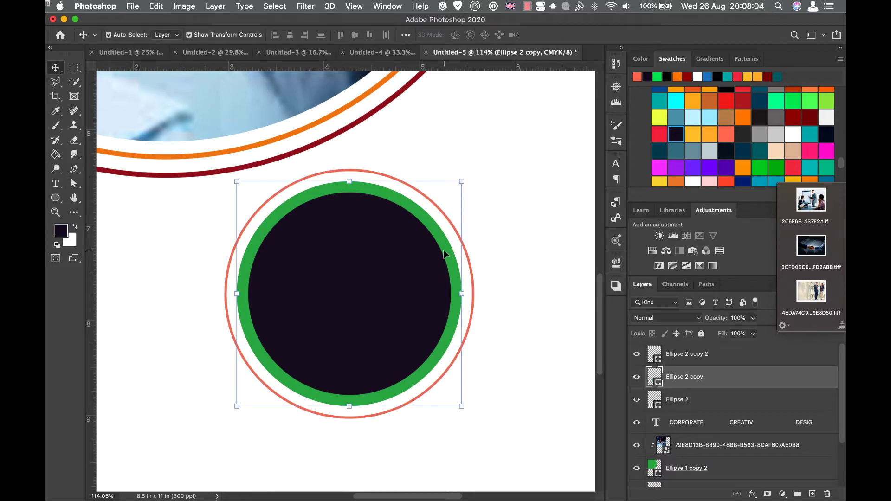
pyautogui.click(73, 183)
pyautogui.click(208, 34)
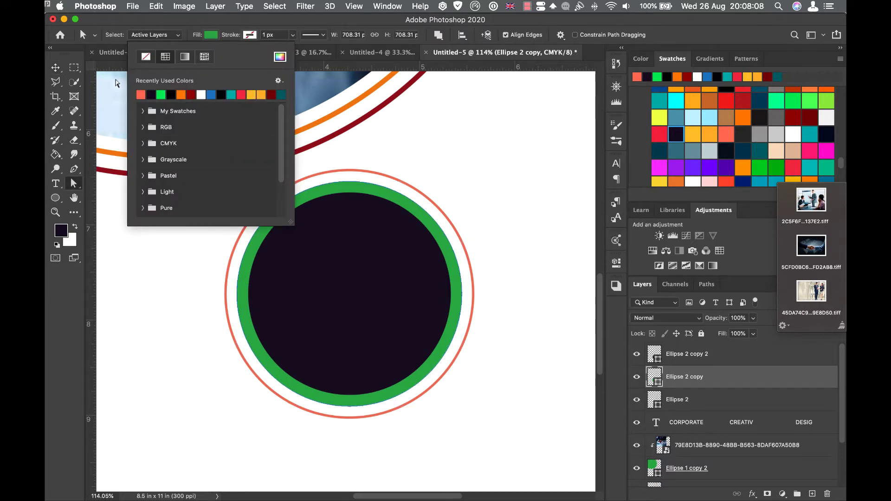
pyautogui.click(145, 58)
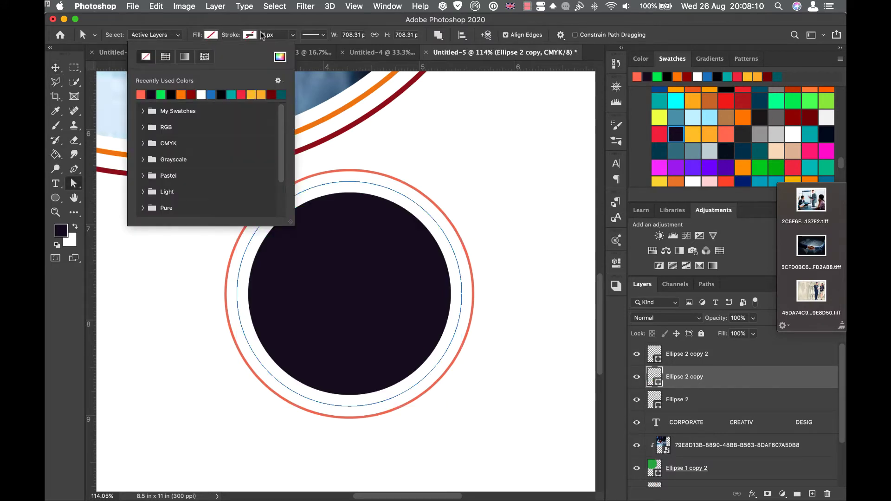
# Give the middle circle, Ellipse 2 copy, a green stroke 7.41 px wide
pyautogui.click(255, 36)
pyautogui.click(199, 94)
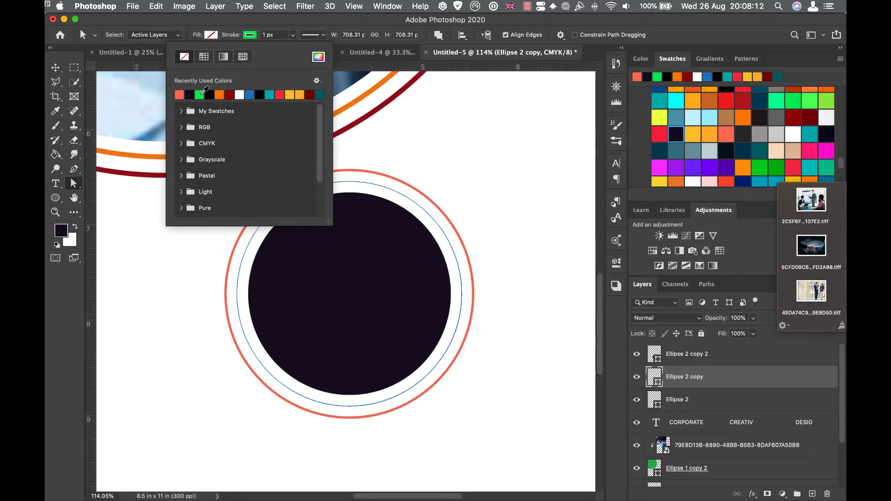
pyautogui.click(292, 35)
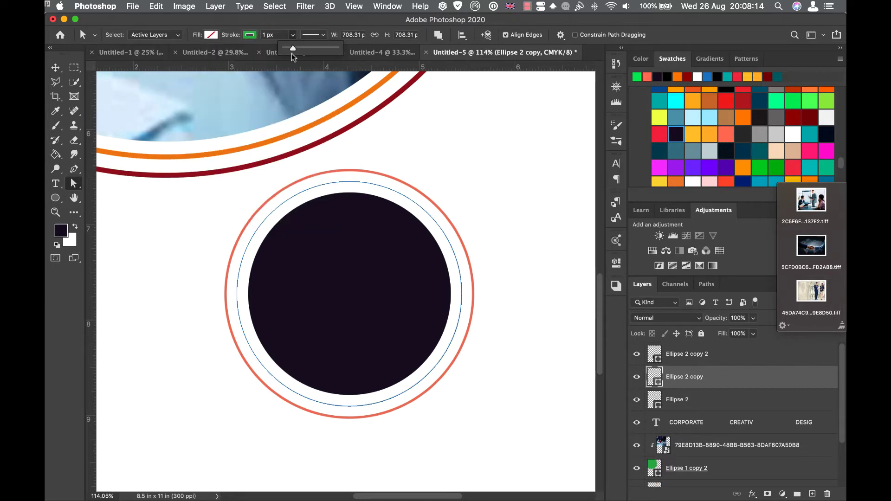
pyautogui.moveTo(291, 46); pyautogui.dragTo(294, 46)
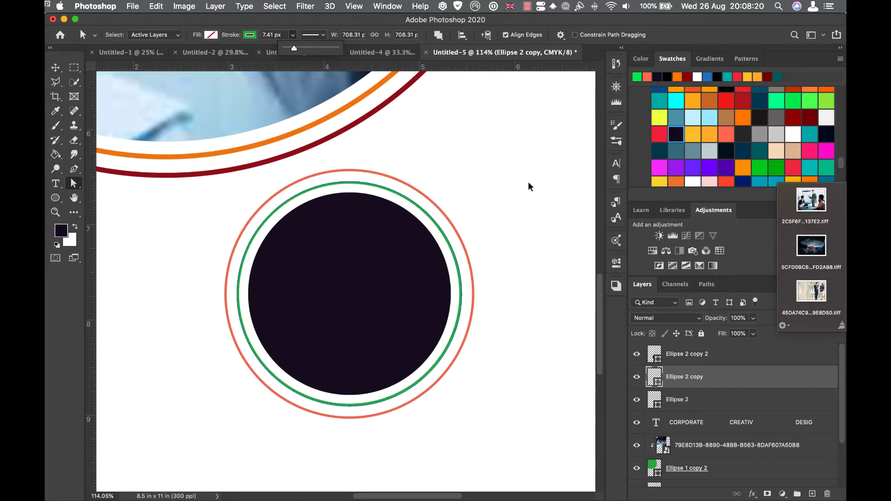
# Select all three small circle layers, Ellipse 2, Ellipse 2 copy and Ellipse 2 copy 2, and group them
pyautogui.press('super+minus')
pyautogui.press('super+minus')
pyautogui.press('super+minus')
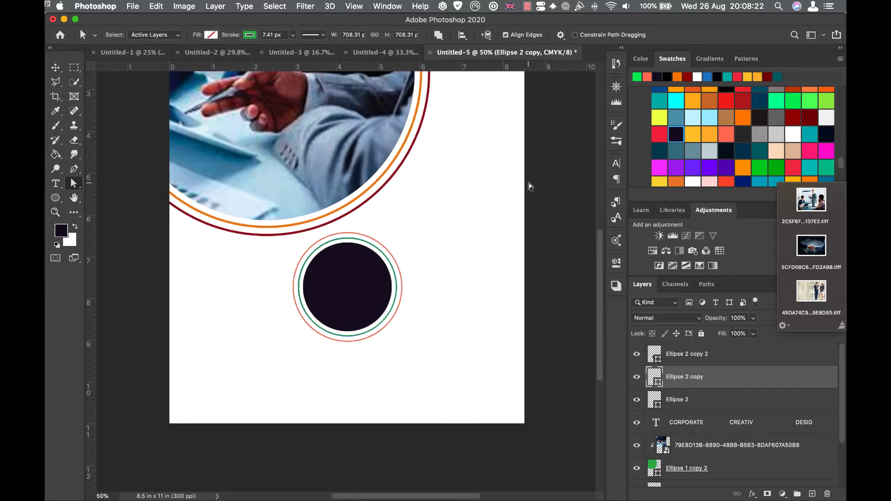
pyautogui.scroll(3, 497, 192)
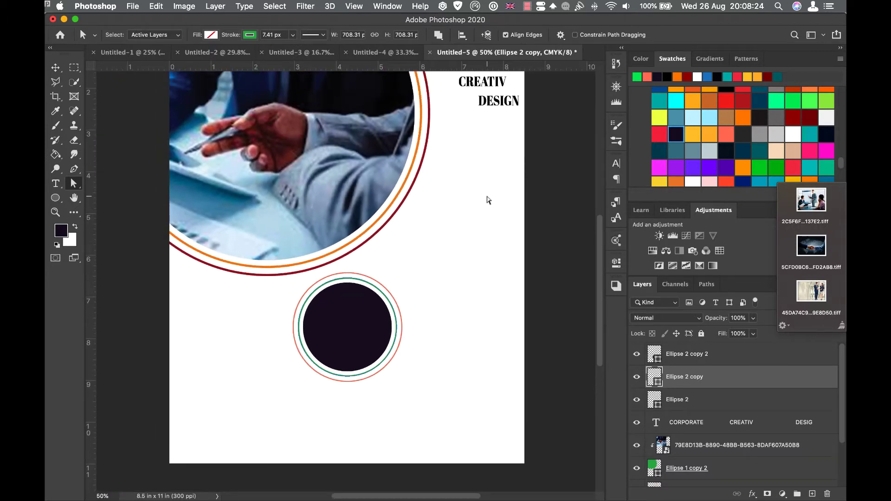
pyautogui.press('super+minus')
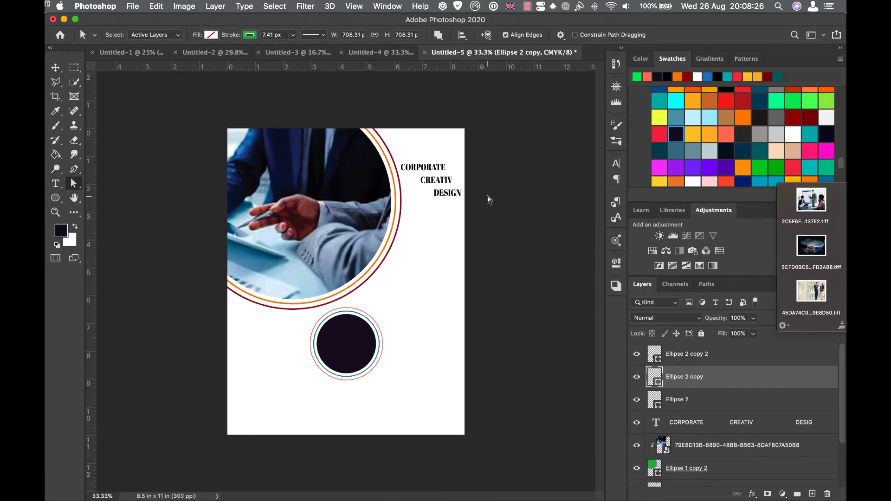
pyautogui.click(55, 67)
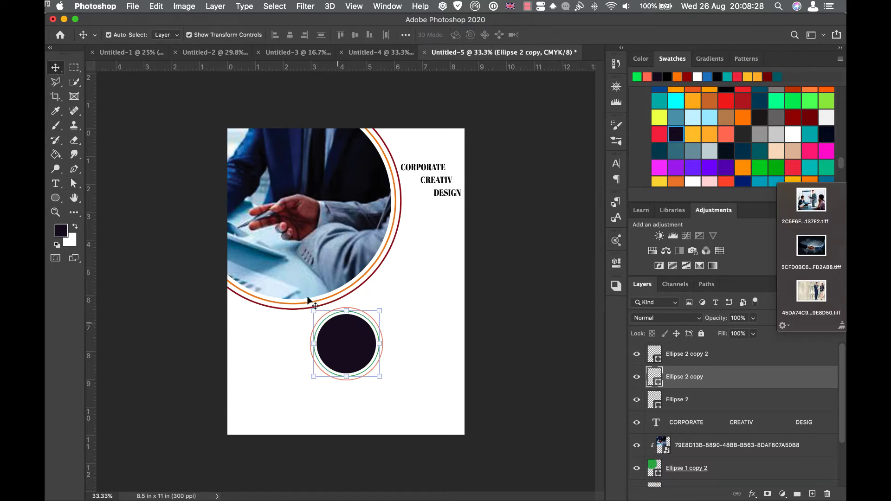
pyautogui.moveTo(409, 348); pyautogui.dragTo(346, 353)
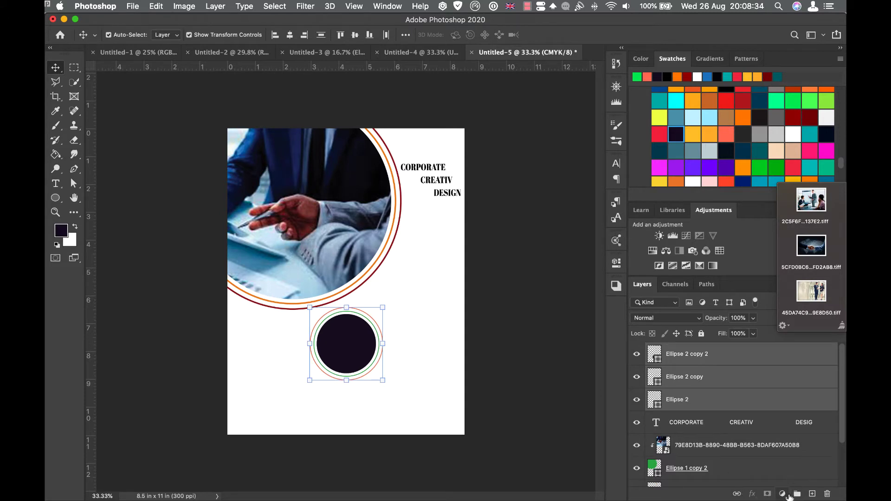
pyautogui.click(797, 494)
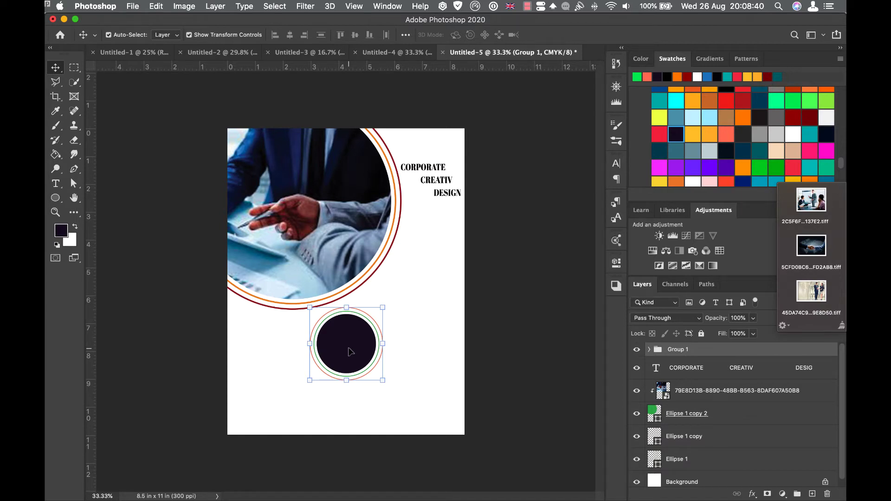
# Move the ringed dark circle to the lower left of the large photo circle and duplicate it twice, below that circle and under the heading
pyautogui.moveTo(351, 351)
pyautogui.mouseDown()
pyautogui.moveTo(331, 352)
pyautogui.moveTo(351, 352)
pyautogui.mouseUp()
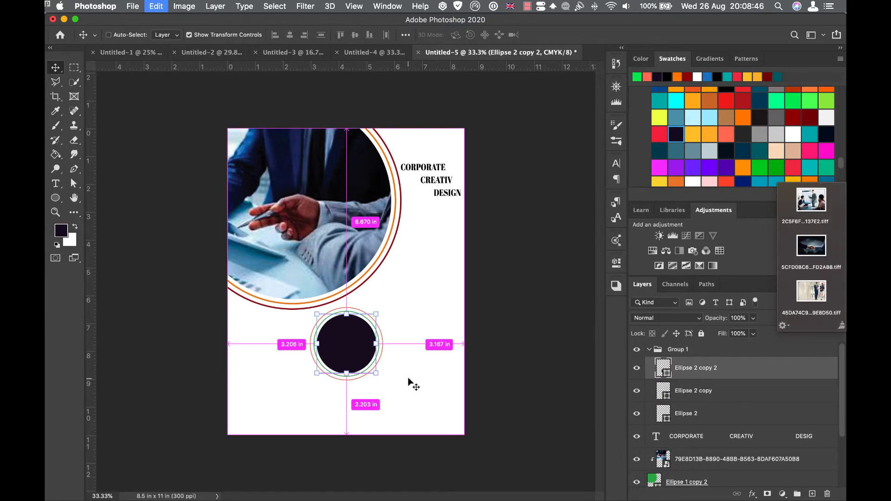
pyautogui.moveTo(410, 384); pyautogui.dragTo(432, 260)
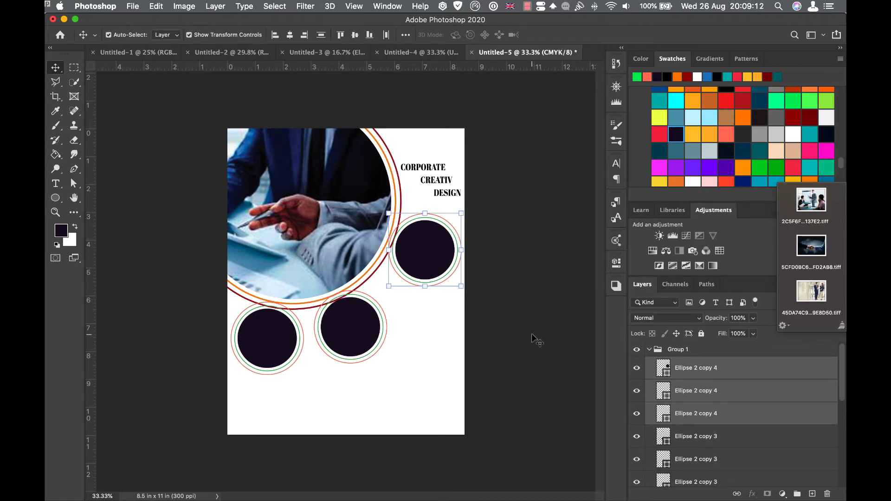
# Place the meeting photo 2C5F6F…137E2.tiff over the lower-left dark circle, clip it to that circle and adjust its position
pyautogui.click(276, 338)
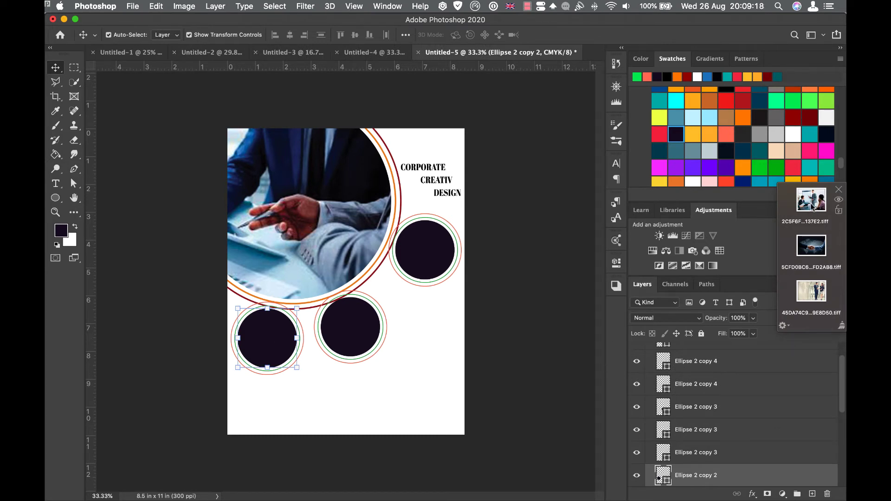
pyautogui.moveTo(813, 208); pyautogui.dragTo(278, 342)
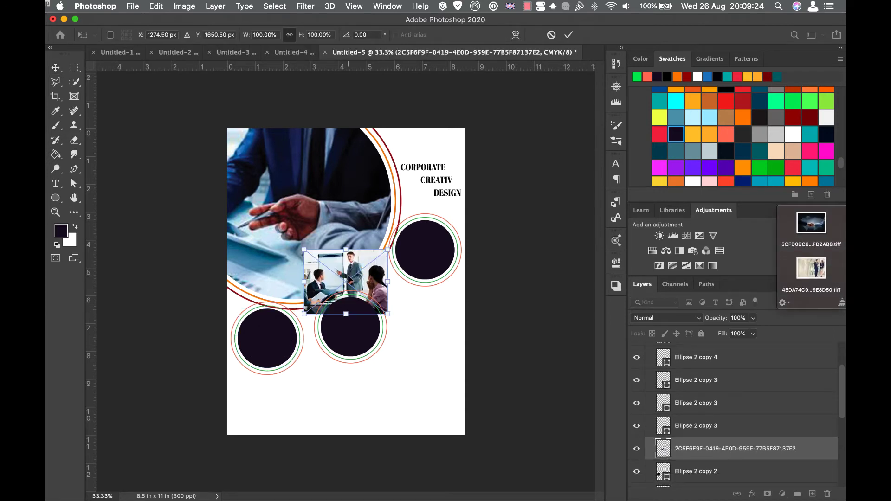
pyautogui.moveTo(350, 278); pyautogui.dragTo(272, 336)
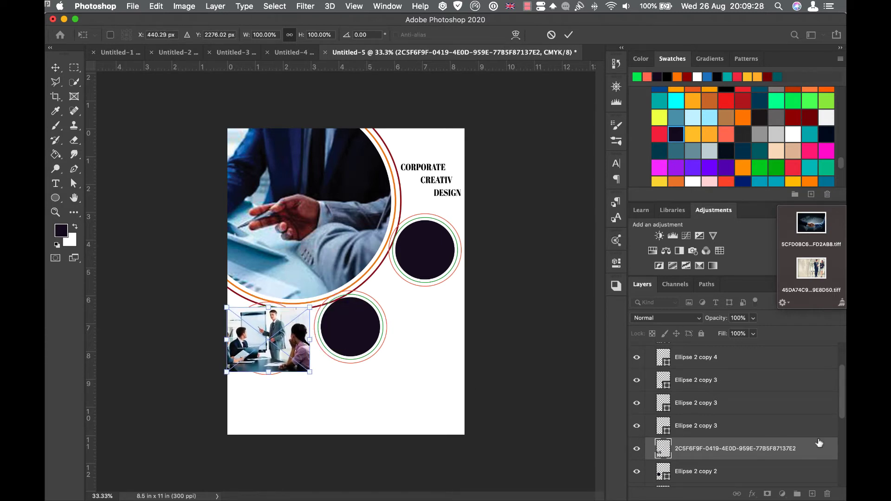
pyautogui.press('Return')
pyautogui.keyDown('alt'); pyautogui.click(708, 461); pyautogui.keyUp('alt')
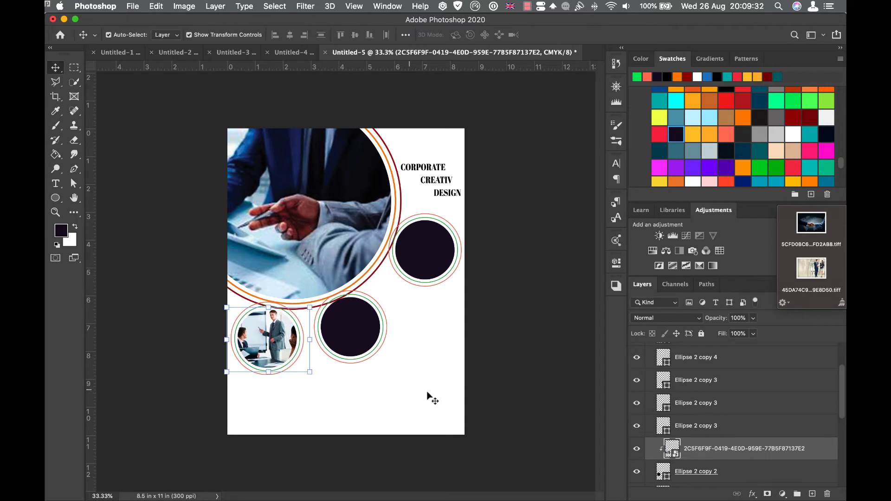
pyautogui.moveTo(275, 335); pyautogui.dragTo(272, 333)
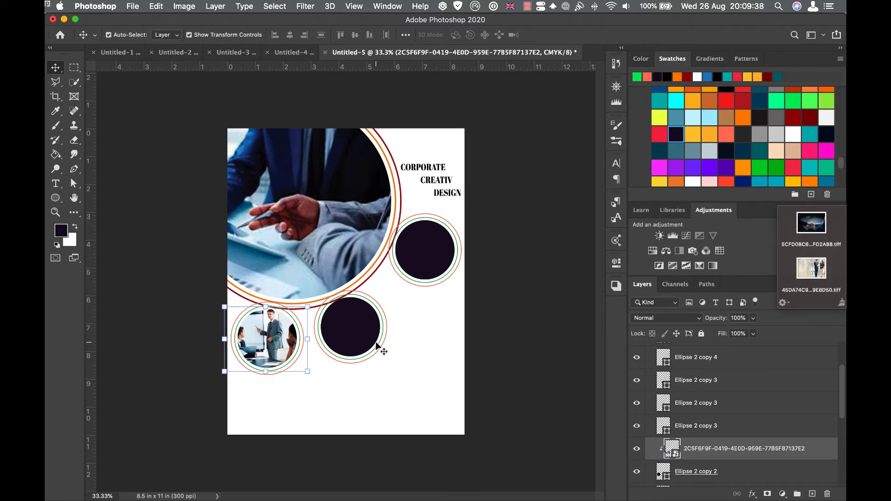
pyautogui.click(478, 334)
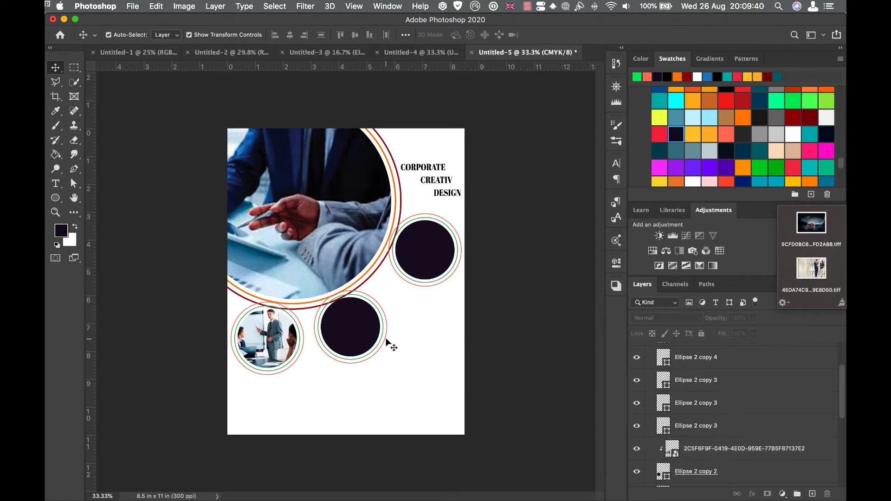
# Place the handshake photo 5CFD0BC6…FD2AB8.tiff above the lower-middle dark circle, clip it to that circle and centre the handshake inside
pyautogui.click(353, 330)
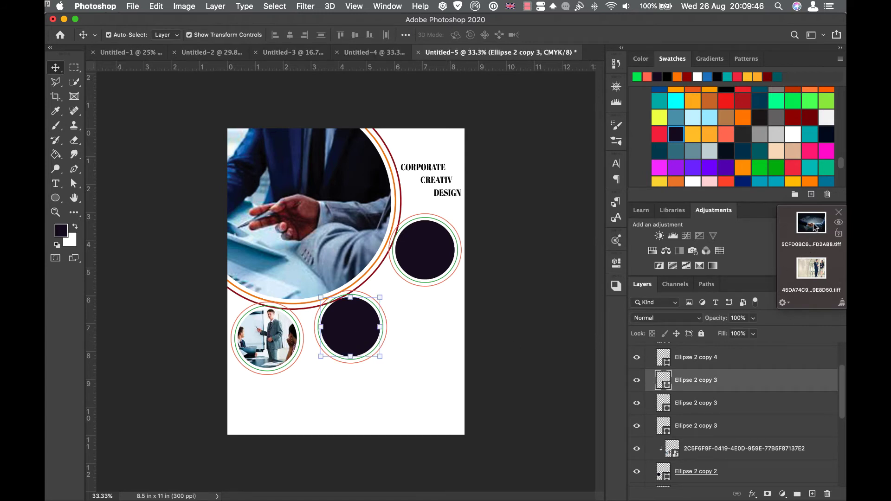
pyautogui.moveTo(816, 227); pyautogui.dragTo(352, 339)
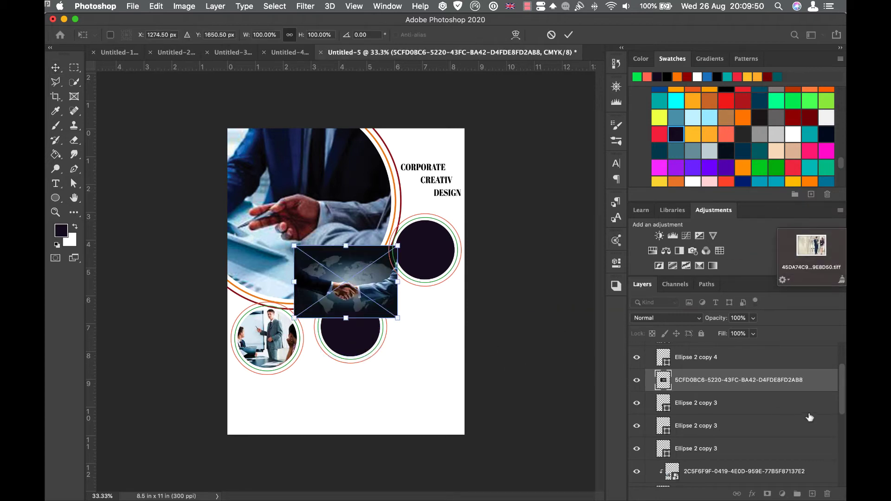
pyautogui.keyDown('alt'); pyautogui.click(695, 390); pyautogui.keyUp('alt')
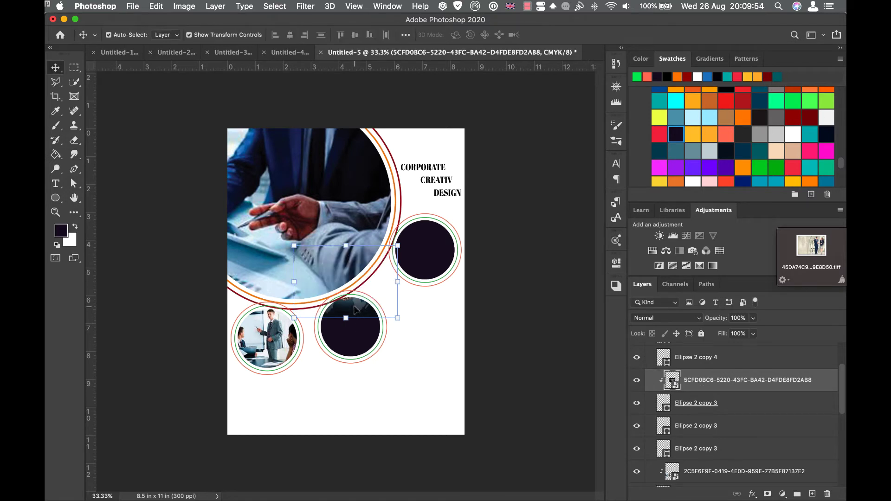
pyautogui.moveTo(354, 310); pyautogui.dragTo(361, 334)
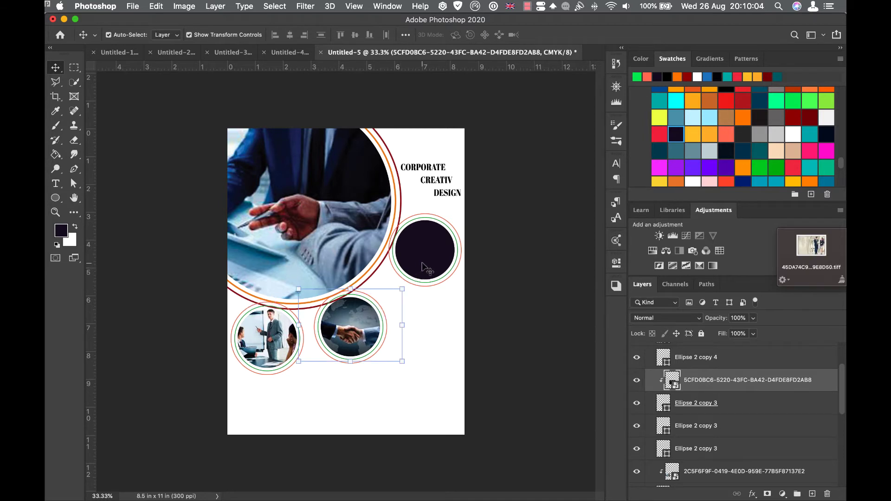
# Place the photo 45DA74C9…9E8D50.tiff over the dark circle under the heading, clip it there, position the standing pair inside and deselect
pyautogui.click(422, 264)
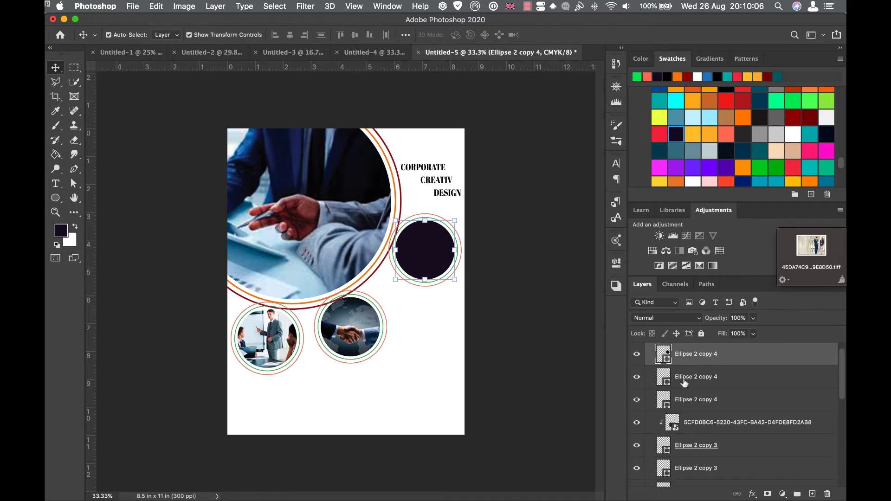
pyautogui.moveTo(808, 263)
pyautogui.moveTo(813, 250); pyautogui.dragTo(425, 258)
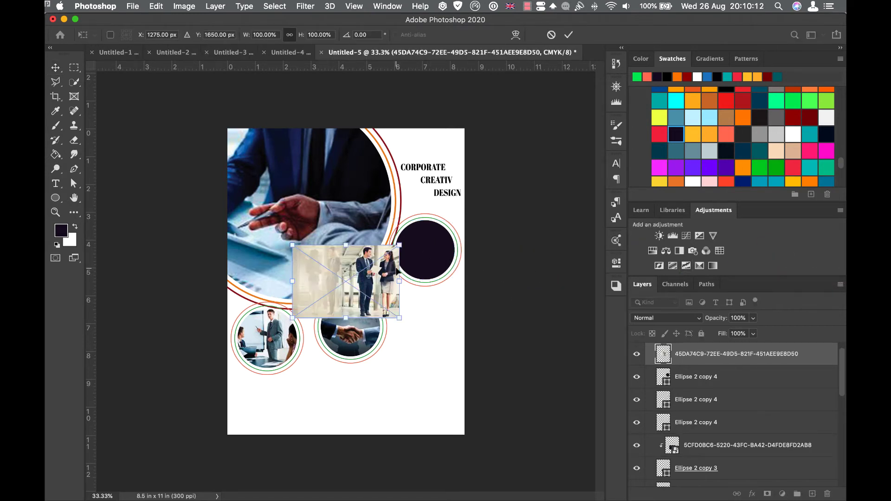
pyautogui.moveTo(369, 275); pyautogui.dragTo(422, 261)
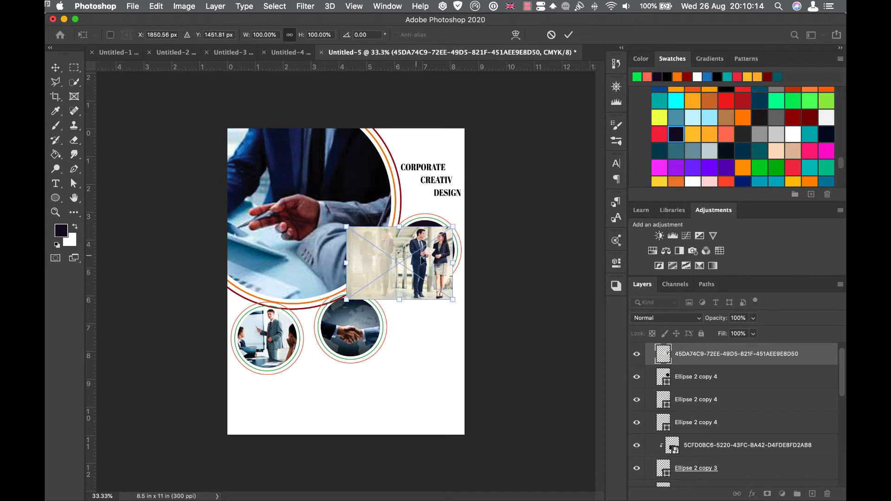
pyautogui.press('Return')
pyautogui.keyDown('alt'); pyautogui.click(710, 365); pyautogui.keyUp('alt')
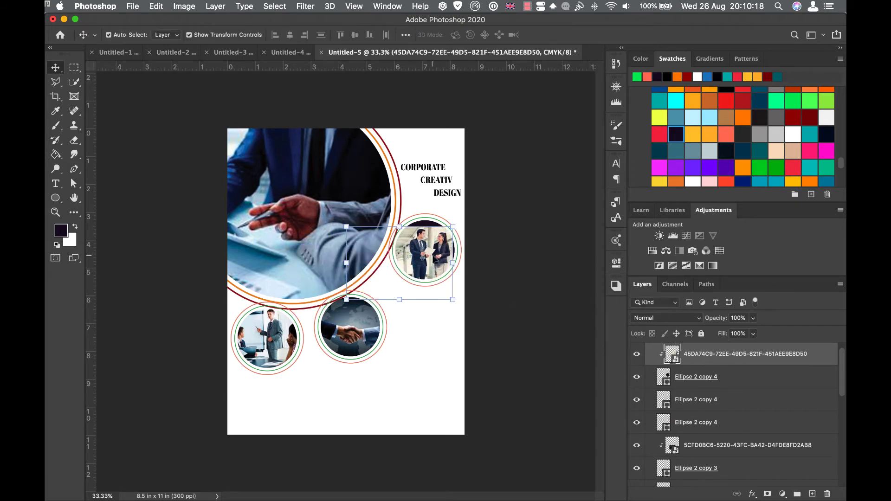
pyautogui.moveTo(432, 253); pyautogui.dragTo(436, 252)
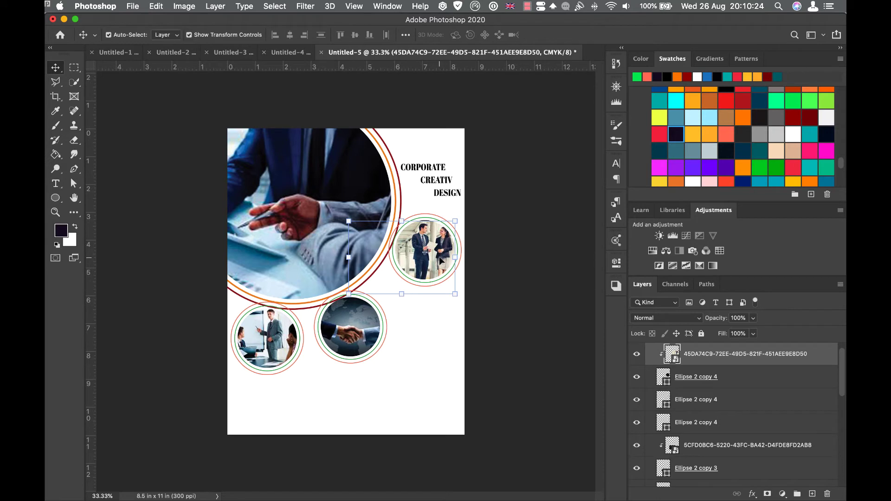
pyautogui.moveTo(440, 259); pyautogui.dragTo(440, 259)
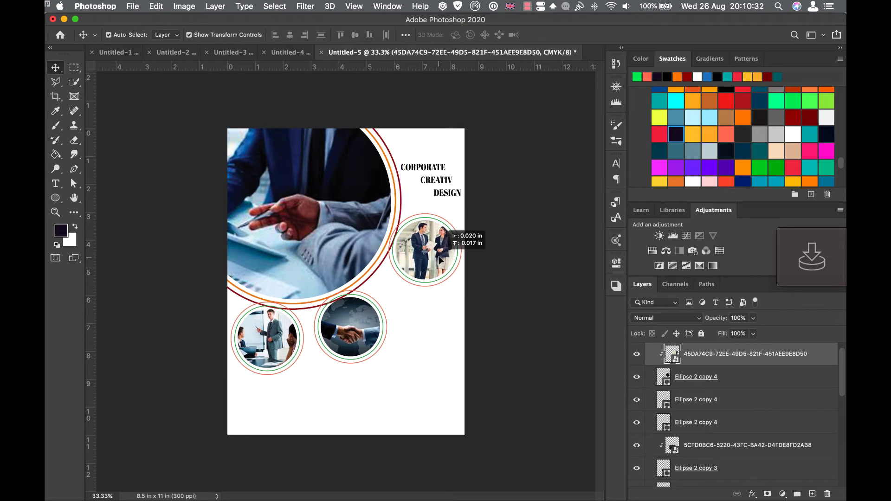
pyautogui.moveTo(440, 260); pyautogui.dragTo(440, 260)
pyautogui.click(508, 247)
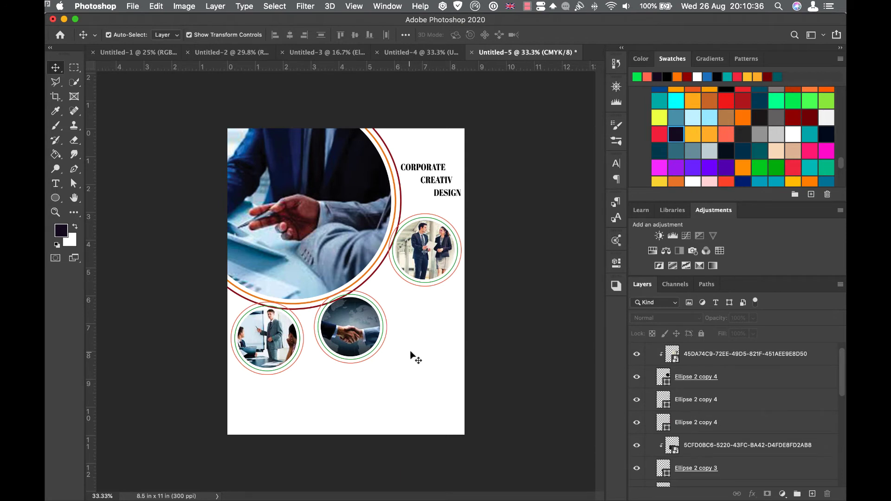
# Move the handshake photo circle with its rings slightly right and up, closer to the large circle, and deselect it
pyautogui.moveTo(392, 383); pyautogui.dragTo(370, 333)
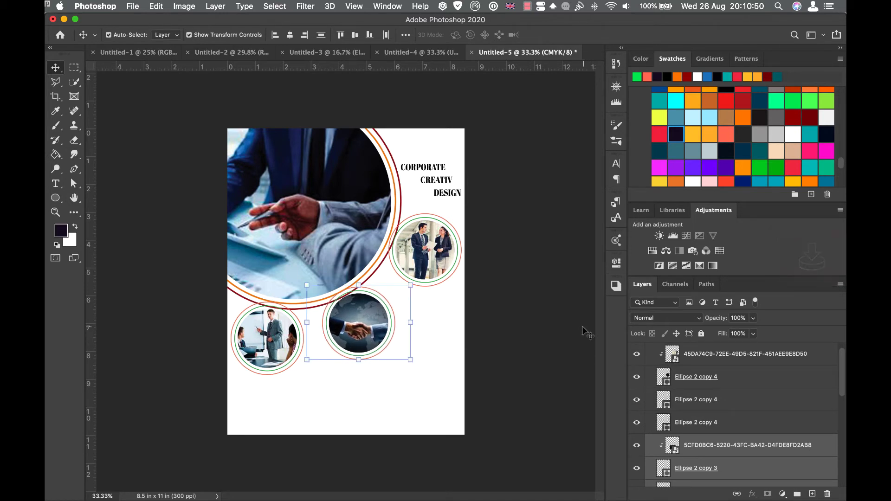
pyautogui.click(533, 313)
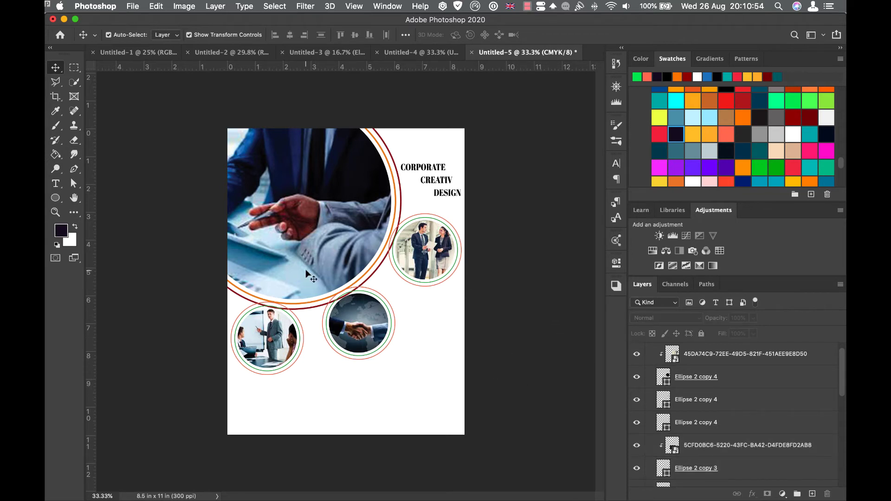
# Draw a small dark chevron custom shape about 93 by 88 px below the left edge of the meeting photo circle and deselect it
pyautogui.click(55, 212)
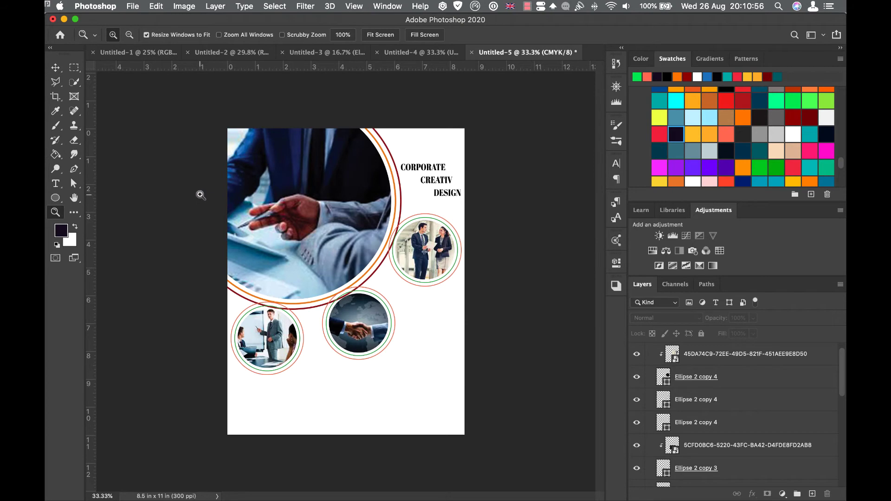
pyautogui.moveTo(200, 195); pyautogui.dragTo(495, 456)
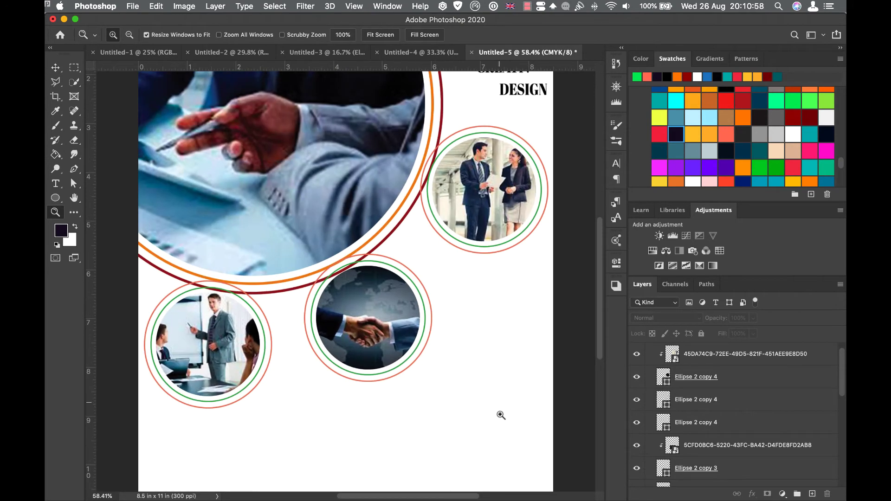
pyautogui.scroll(-5, 493, 369)
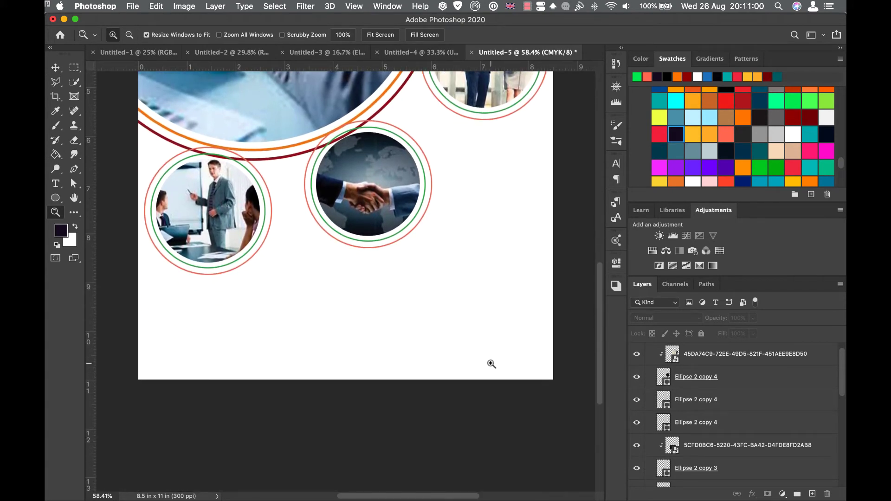
pyautogui.scroll(-1, 492, 376)
pyautogui.click(55, 198)
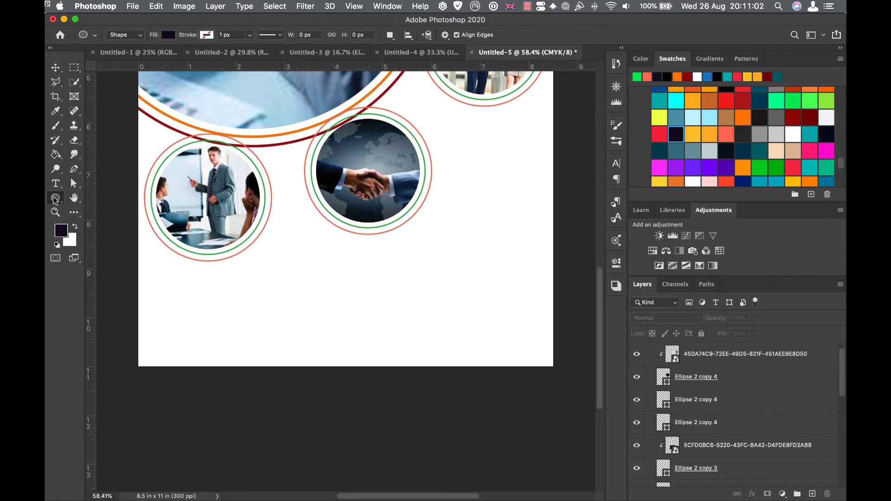
pyautogui.rightClick(56, 198)
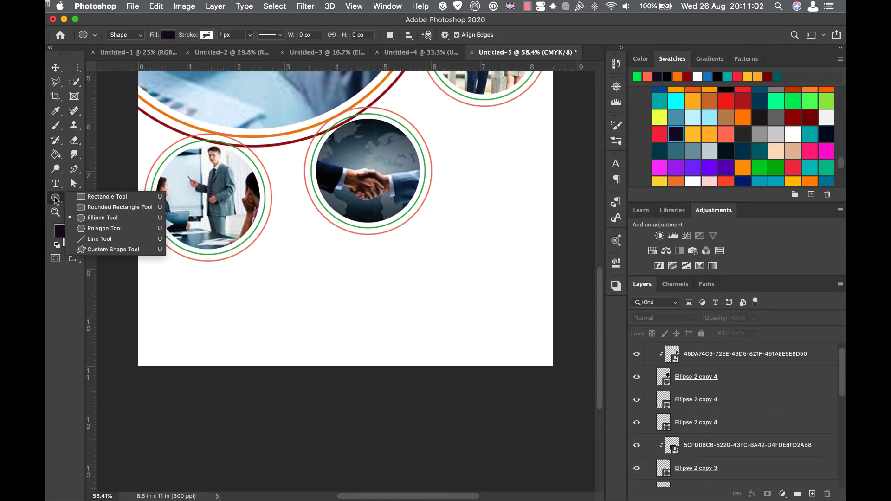
pyautogui.click(100, 249)
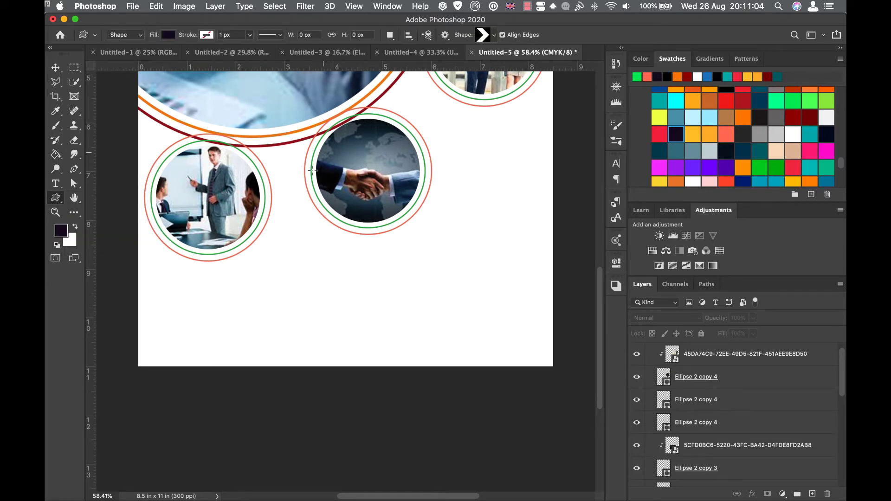
pyautogui.click(495, 36)
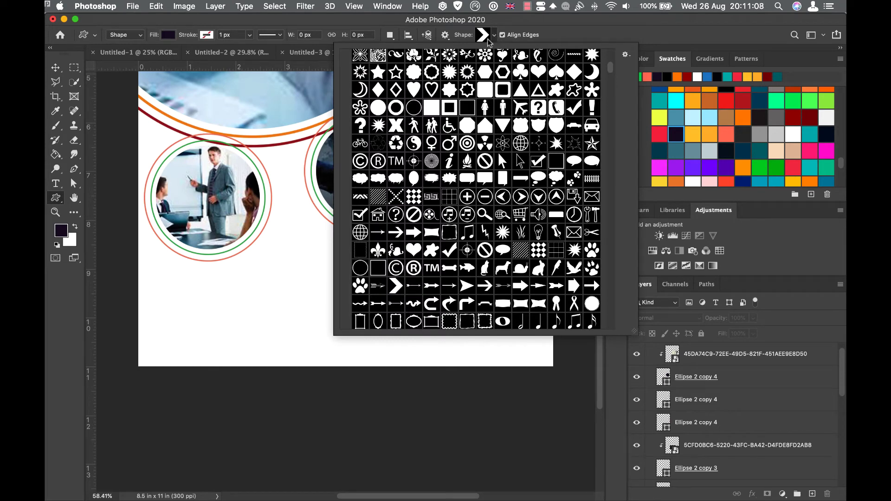
pyautogui.click(484, 36)
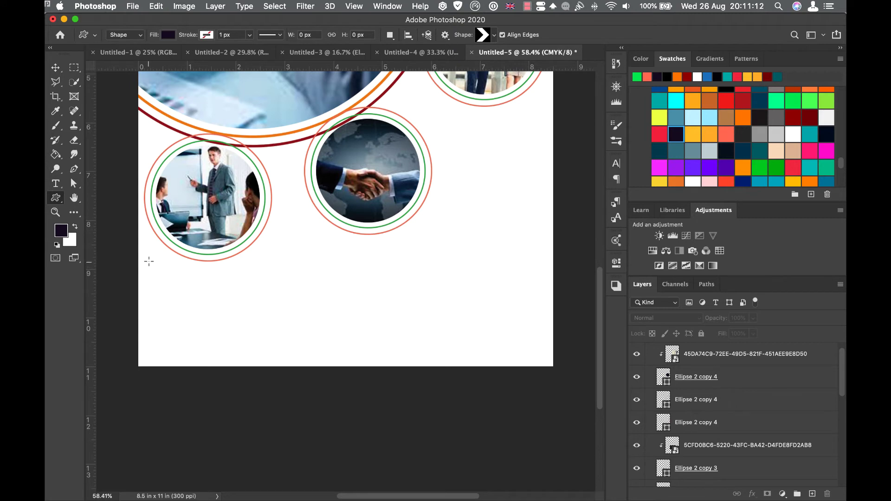
pyautogui.moveTo(148, 261); pyautogui.dragTo(165, 277)
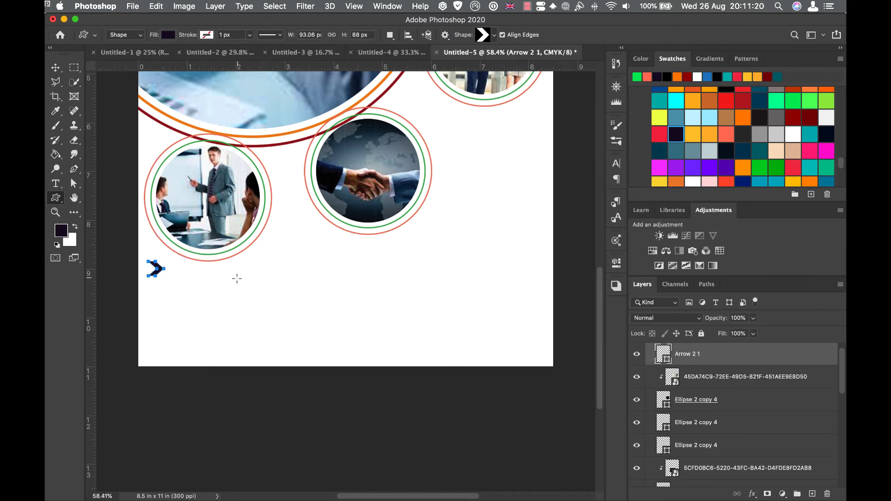
pyautogui.click(55, 68)
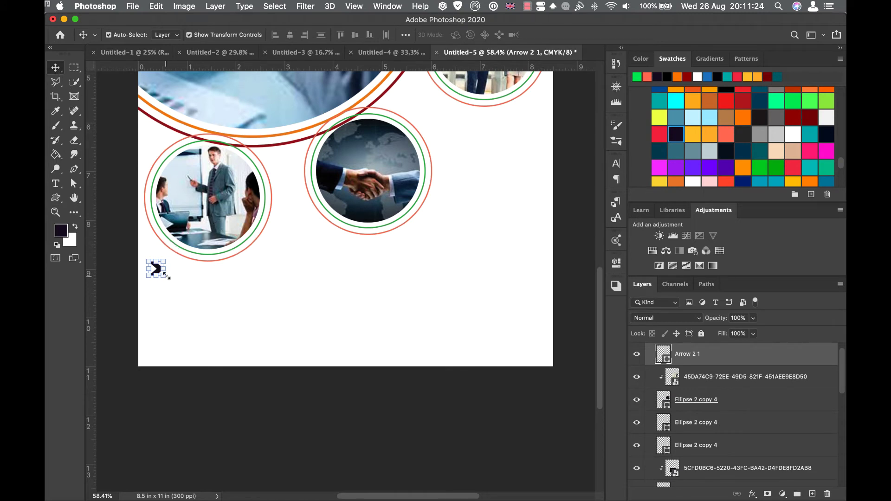
pyautogui.moveTo(165, 278); pyautogui.dragTo(165, 278)
pyautogui.click(61, 61)
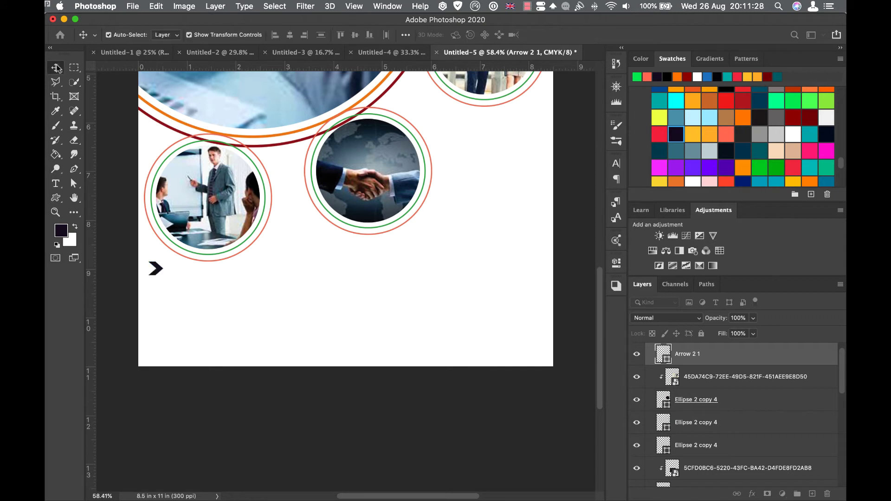
pyautogui.click(118, 255)
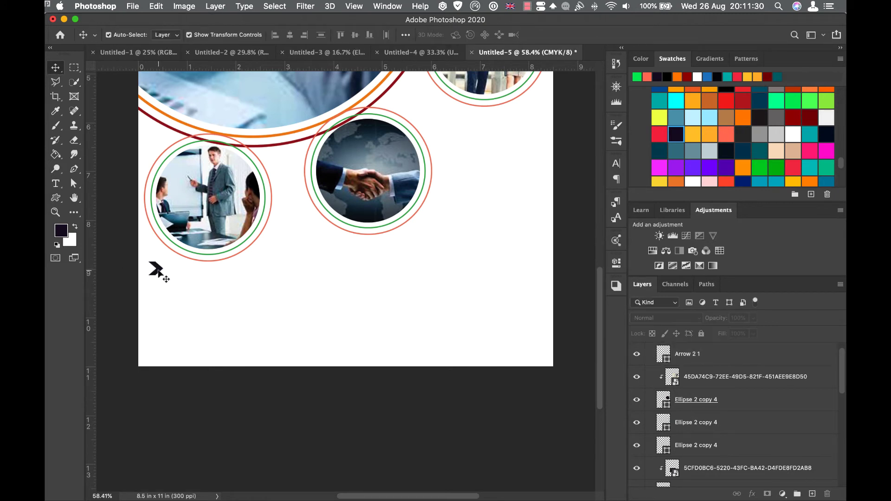
# Duplicate the chevron twice, placing one copy under the handshake photo circle and the other under the standing pair's circle
pyautogui.click(158, 274)
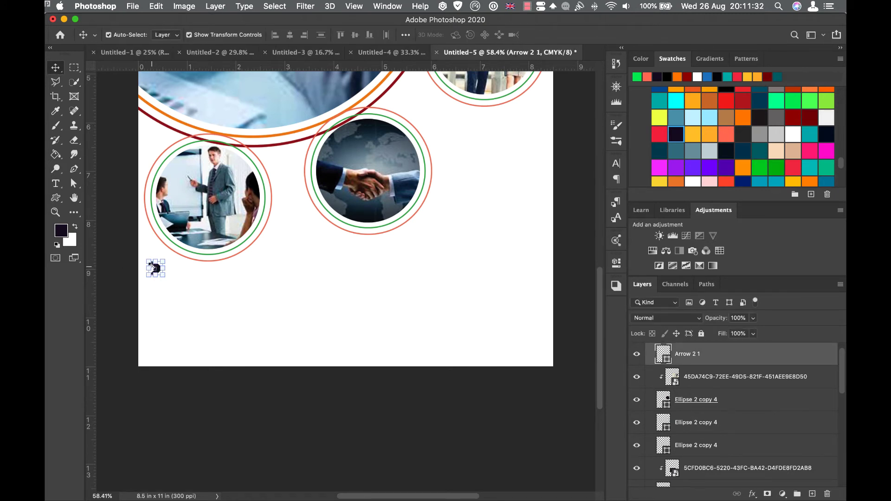
pyautogui.click(55, 212)
pyautogui.moveTo(91, 187); pyautogui.dragTo(95, 299)
pyautogui.moveTo(138, 214); pyautogui.dragTo(576, 381)
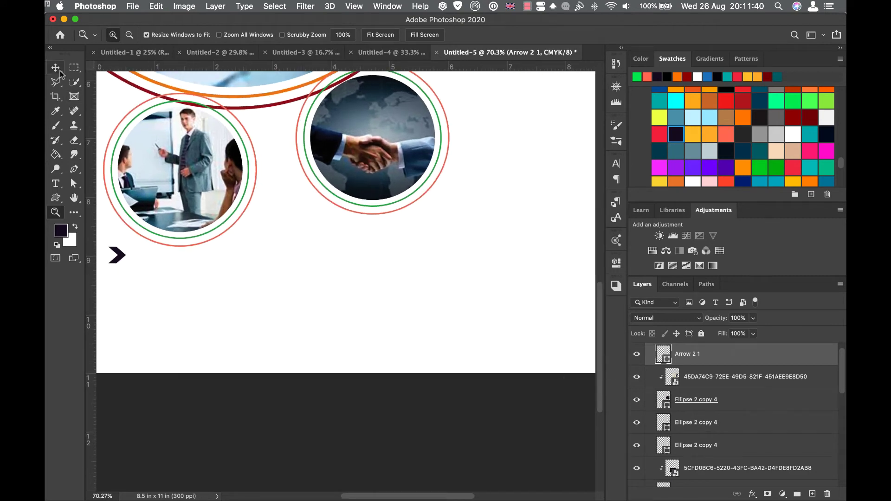
pyautogui.click(55, 68)
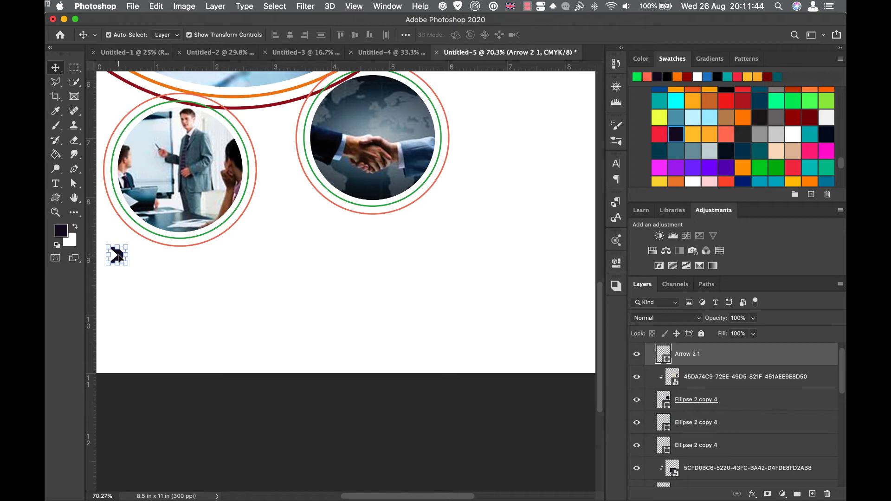
pyautogui.moveTo(119, 255); pyautogui.dragTo(478, 195)
pyautogui.scroll(5, 482, 291)
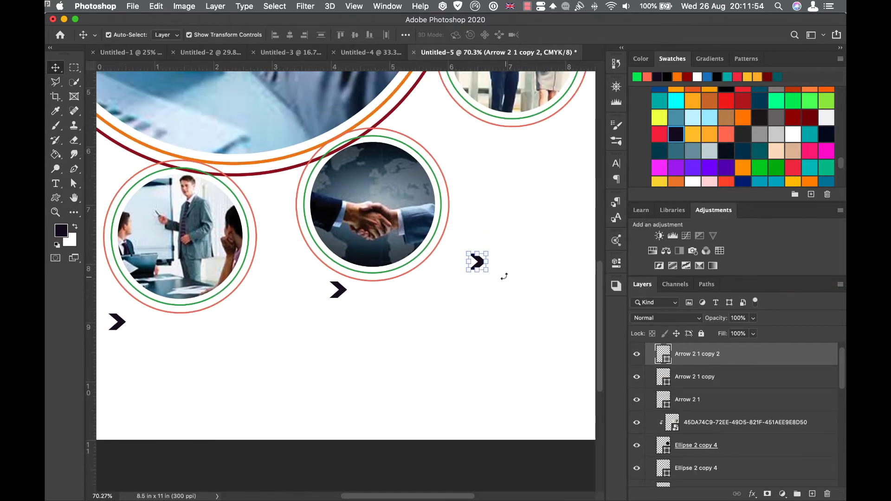
pyautogui.moveTo(478, 263); pyautogui.dragTo(473, 136)
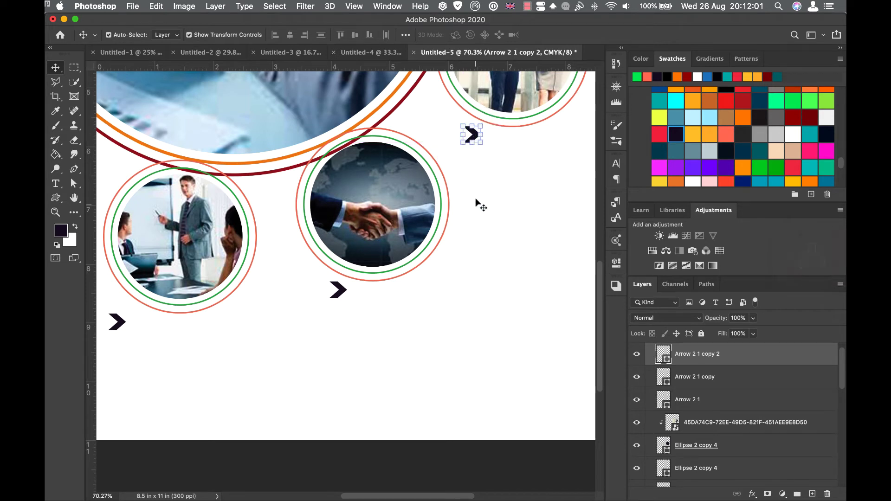
# Add a 19 pt Abril Fatface text "Lorem Ipsum" directly beside the chevron under the meeting photo
pyautogui.click(56, 184)
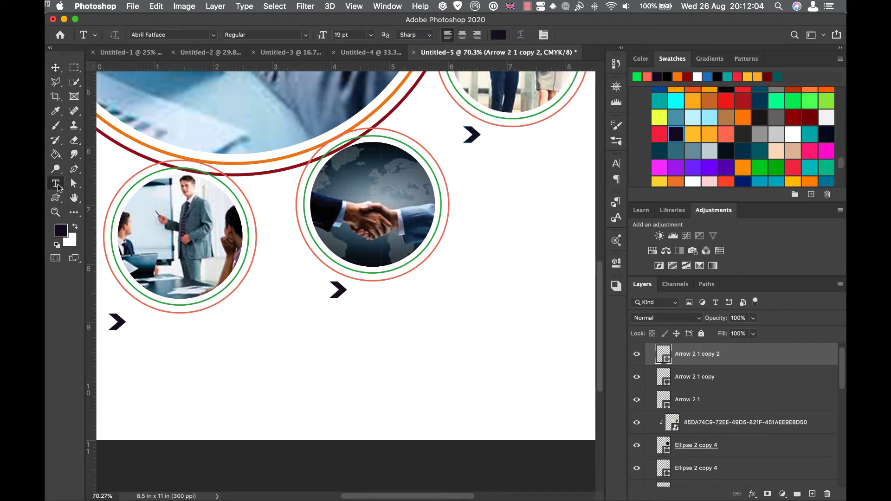
pyautogui.click(147, 323)
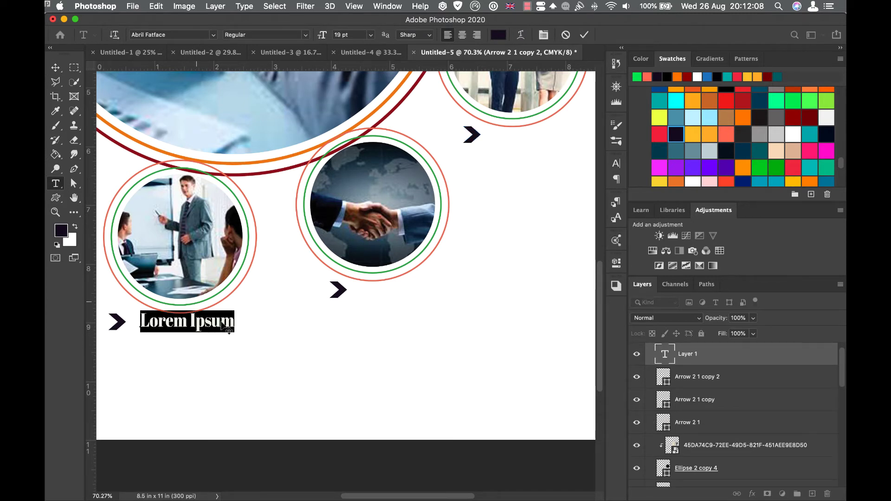
pyautogui.click(55, 68)
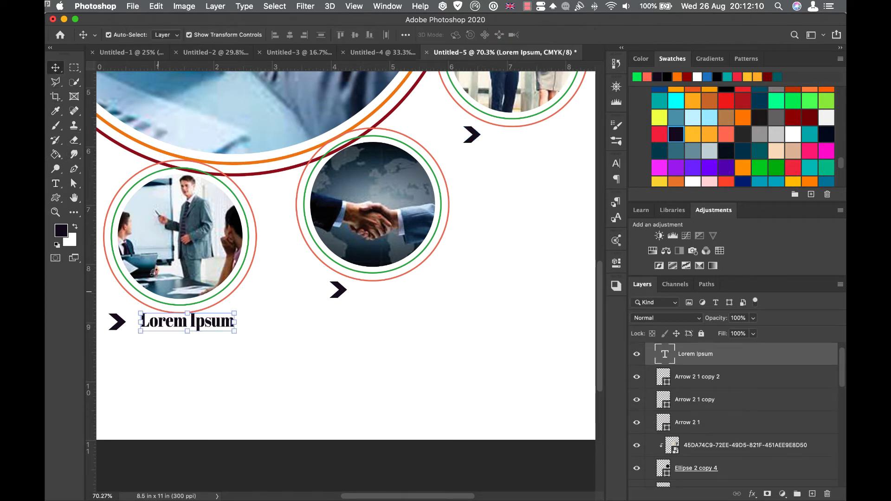
pyautogui.moveTo(200, 328); pyautogui.dragTo(186, 328)
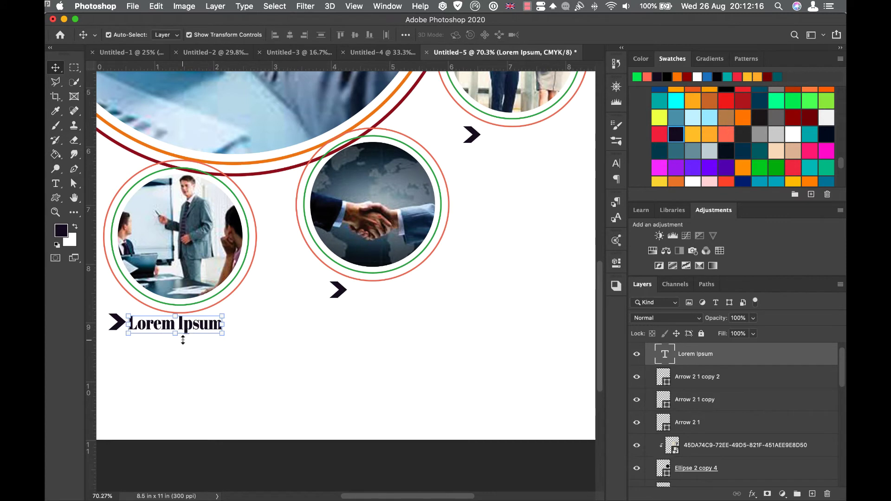
# Copy the Lorem Ipsum label beside the other two chevrons, shifting the handshake chevron and its label slightly left
pyautogui.moveTo(187, 330); pyautogui.dragTo(406, 297)
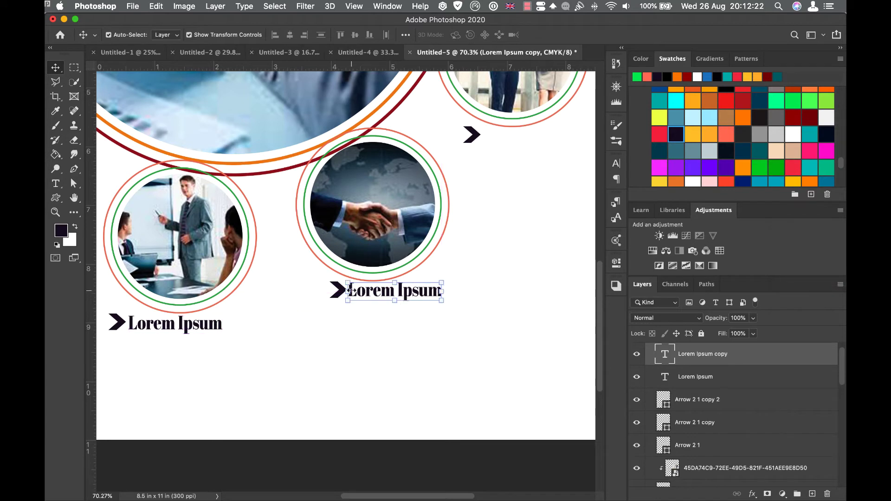
pyautogui.click(303, 292)
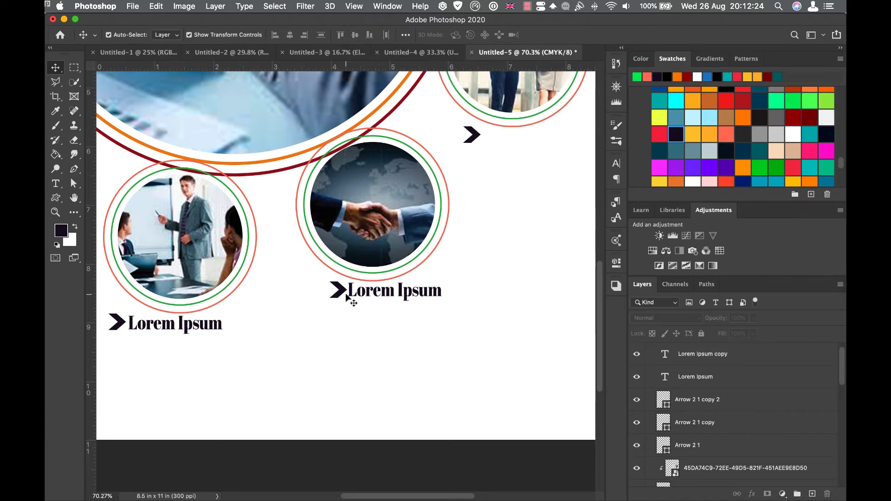
pyautogui.moveTo(341, 293)
pyautogui.mouseDown()
pyautogui.moveTo(330, 292)
pyautogui.moveTo(366, 293)
pyautogui.moveTo(359, 296)
pyautogui.mouseUp()
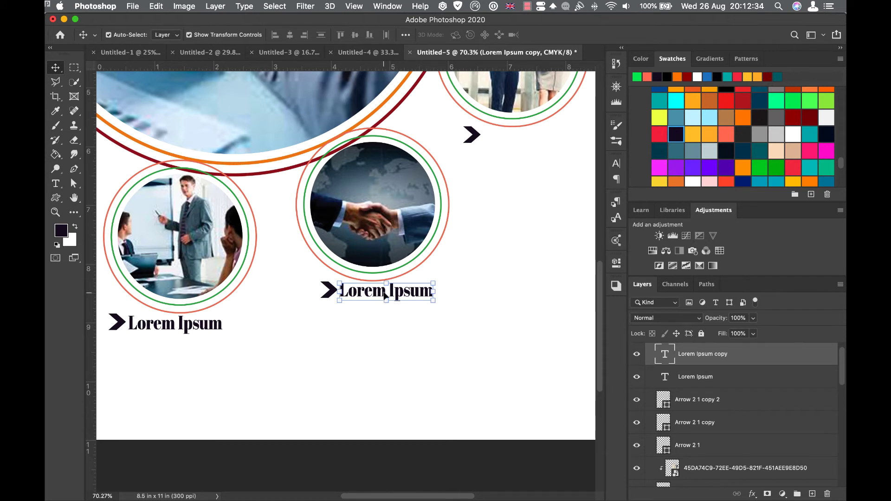
pyautogui.moveTo(386, 293); pyautogui.dragTo(541, 143)
# Create a paragraph text box with Lorem ipsum placeholder text under the meeting photo's label, about as wide as chevron and label, reaching nearly to the page bottom
pyautogui.scroll(-2, 362, 230)
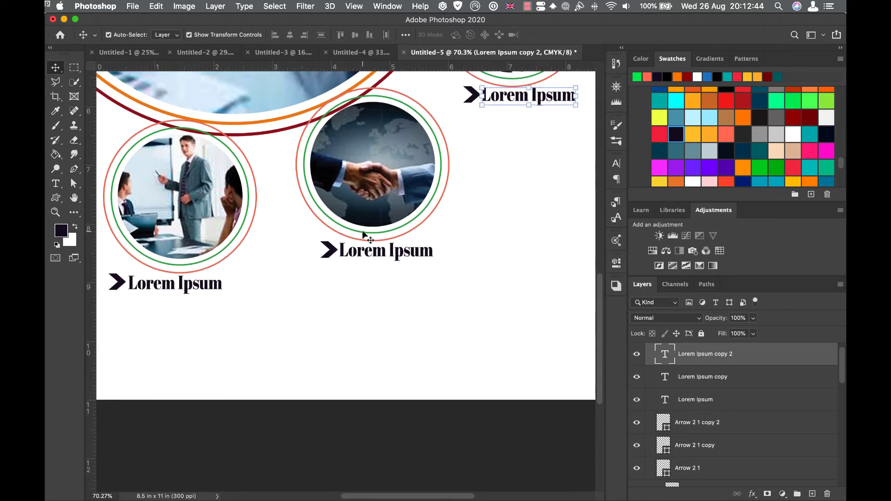
pyautogui.scroll(-2, 362, 230)
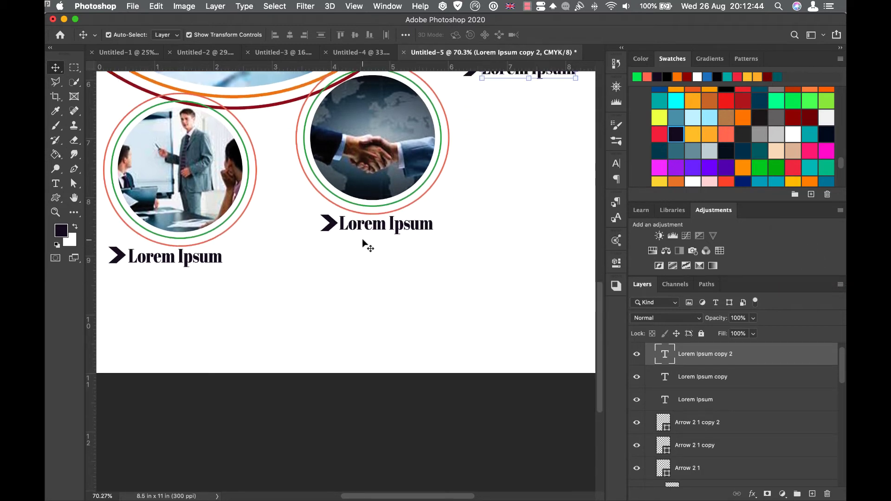
pyautogui.click(53, 186)
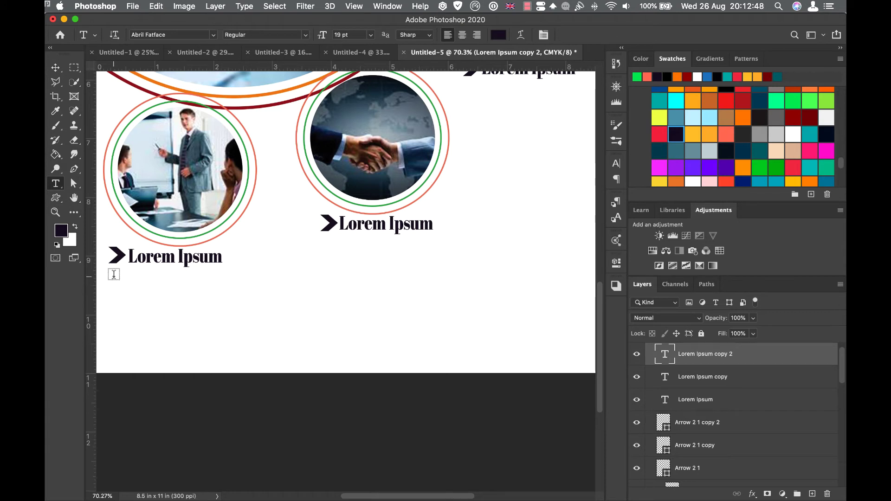
pyautogui.moveTo(115, 271); pyautogui.dragTo(220, 365)
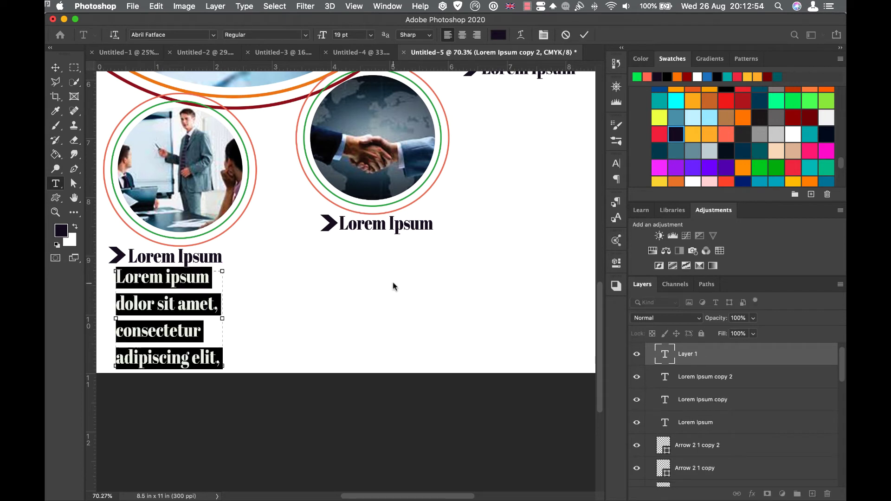
# Set the placeholder paragraph's font size to 9 pt and its leading to Auto
pyautogui.click(617, 164)
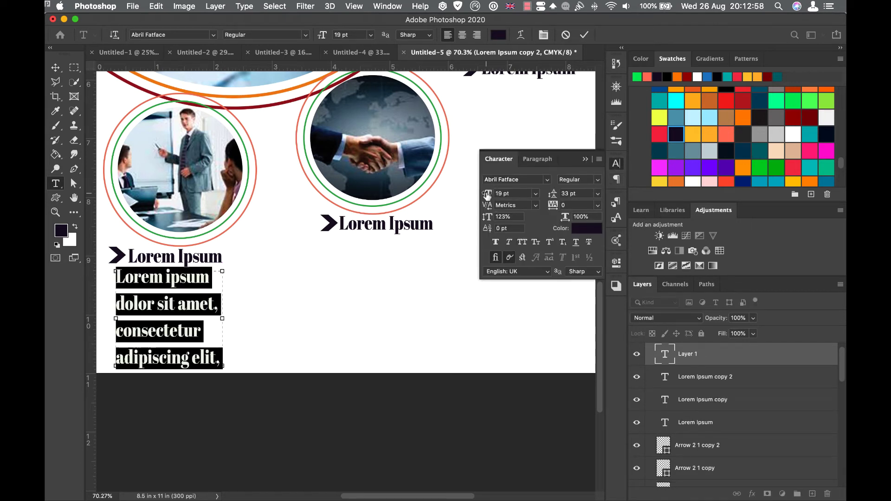
pyautogui.moveTo(487, 195); pyautogui.dragTo(484, 197)
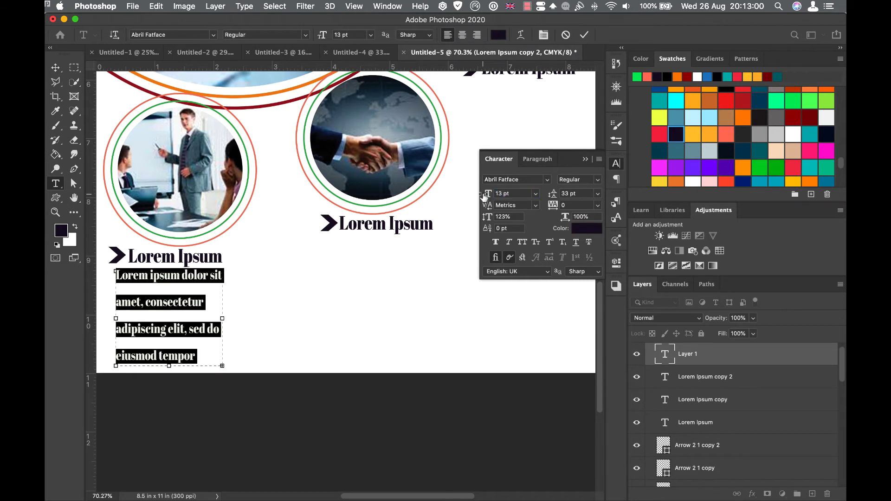
pyautogui.moveTo(555, 196); pyautogui.dragTo(544, 204)
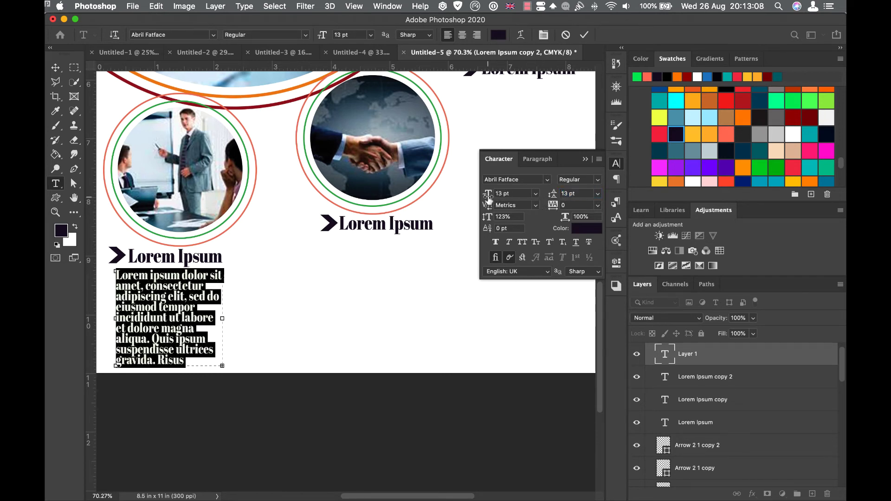
pyautogui.moveTo(489, 200); pyautogui.dragTo(485, 200)
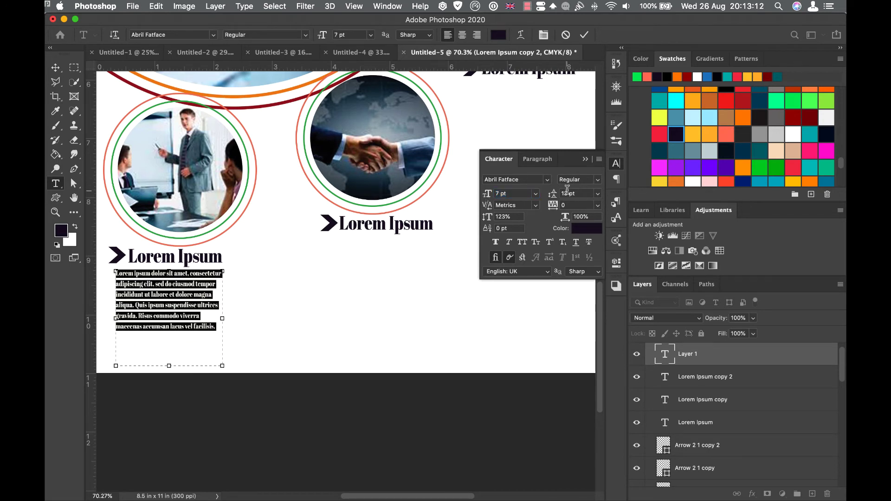
pyautogui.click(597, 194)
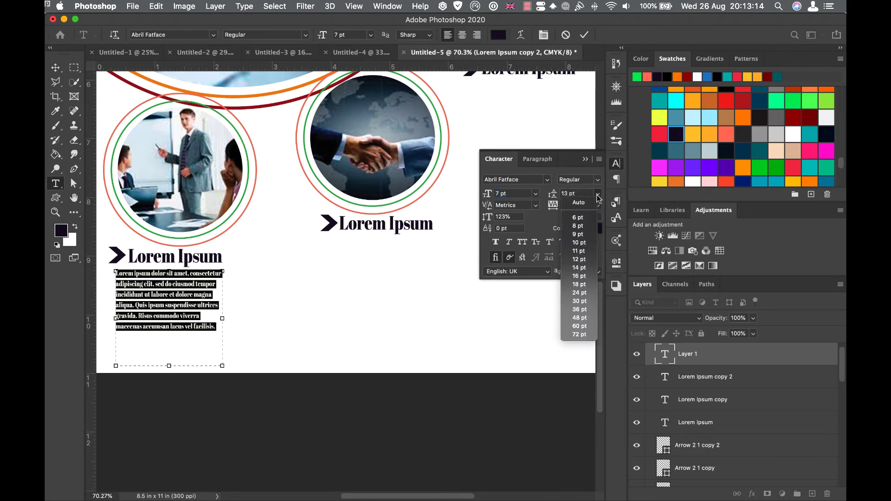
pyautogui.click(585, 203)
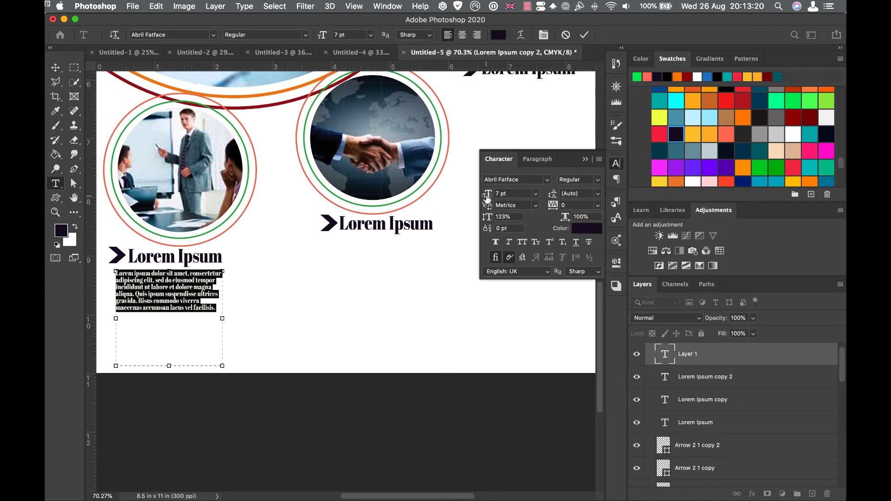
pyautogui.moveTo(488, 196); pyautogui.dragTo(488, 198)
# Set the placeholder paragraph's font to Caviar Dreams and shorten its text box to end just below the last line
pyautogui.click(547, 181)
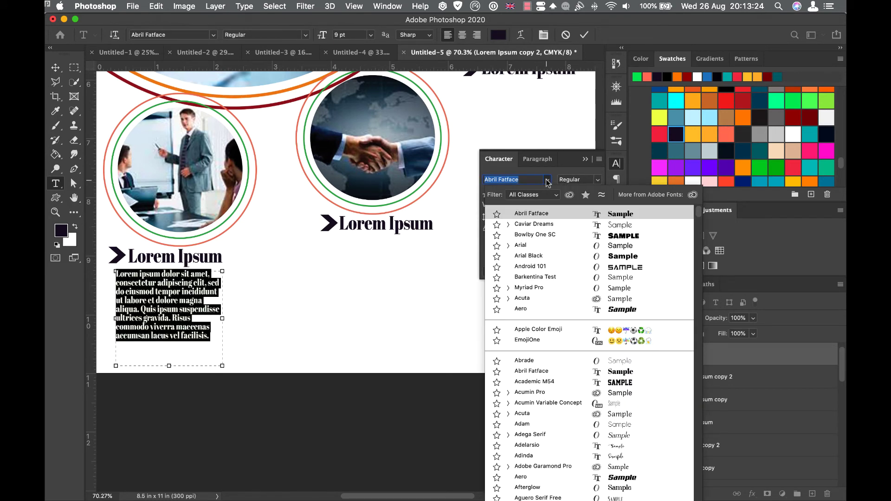
pyautogui.click(608, 226)
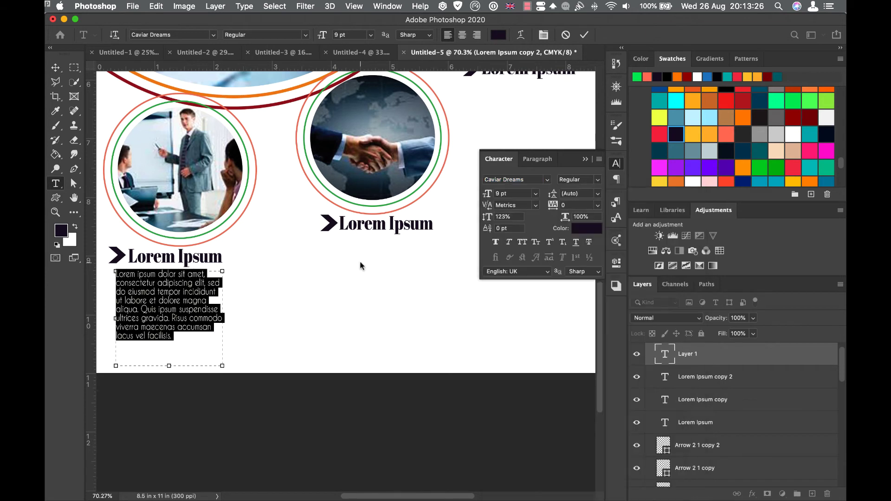
pyautogui.moveTo(222, 366); pyautogui.dragTo(222, 343)
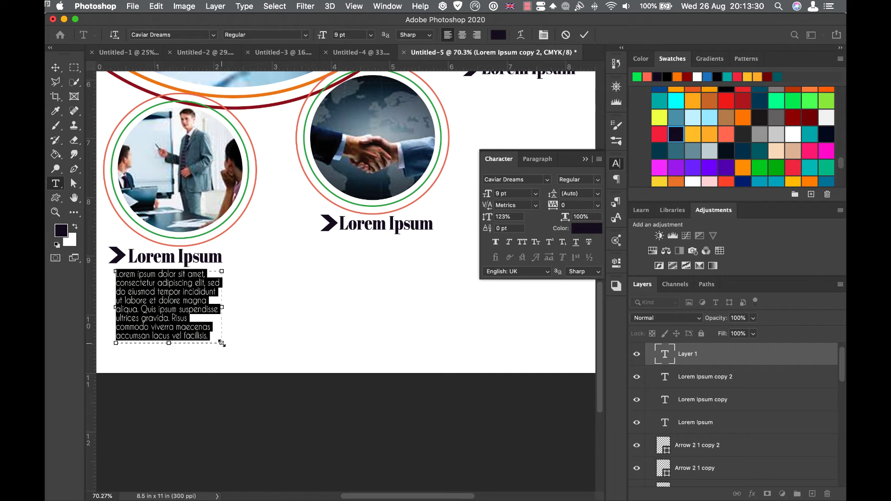
pyautogui.click(584, 36)
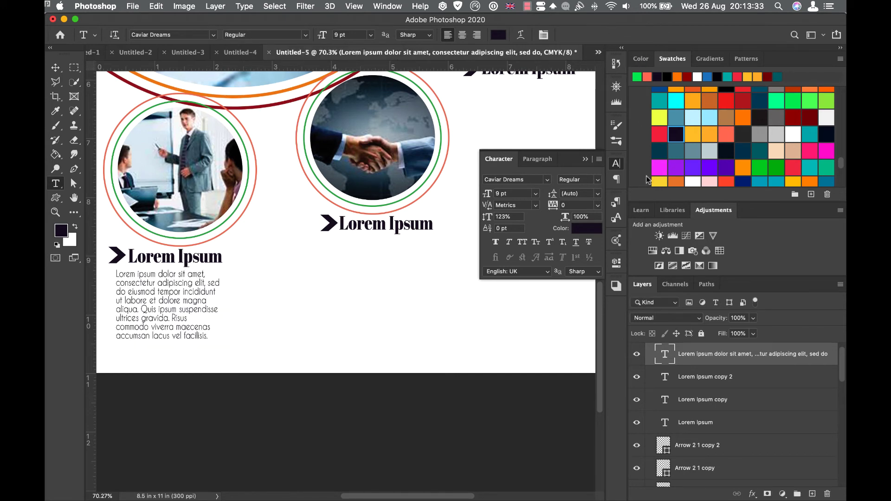
pyautogui.click(585, 159)
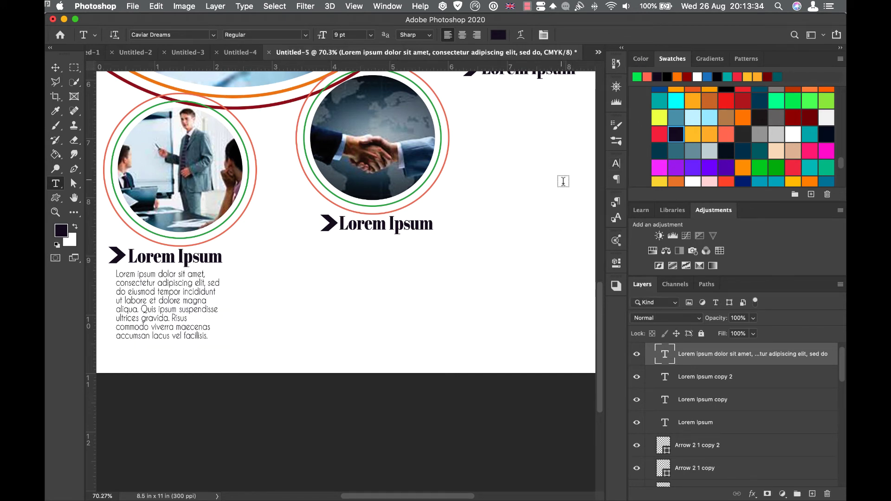
# Copy the placeholder paragraph under the other two Lorem Ipsum labels, aligning each copy with its label
pyautogui.click(55, 67)
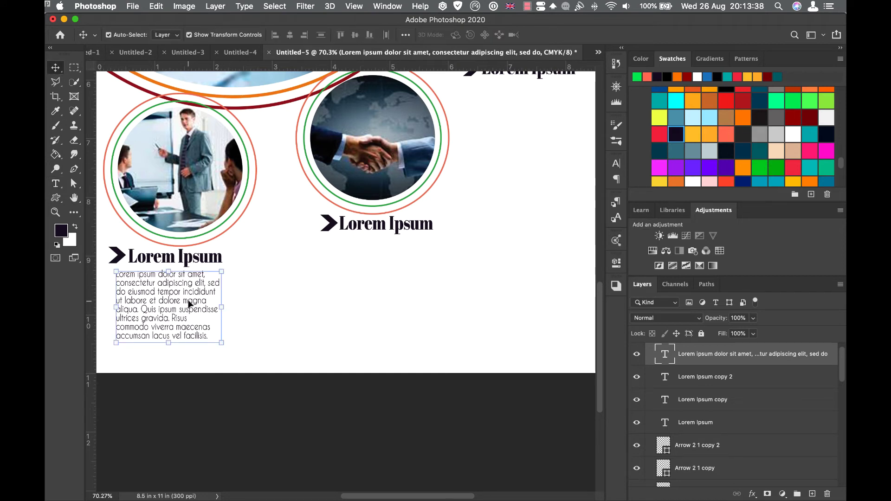
pyautogui.moveTo(189, 304); pyautogui.dragTo(403, 269)
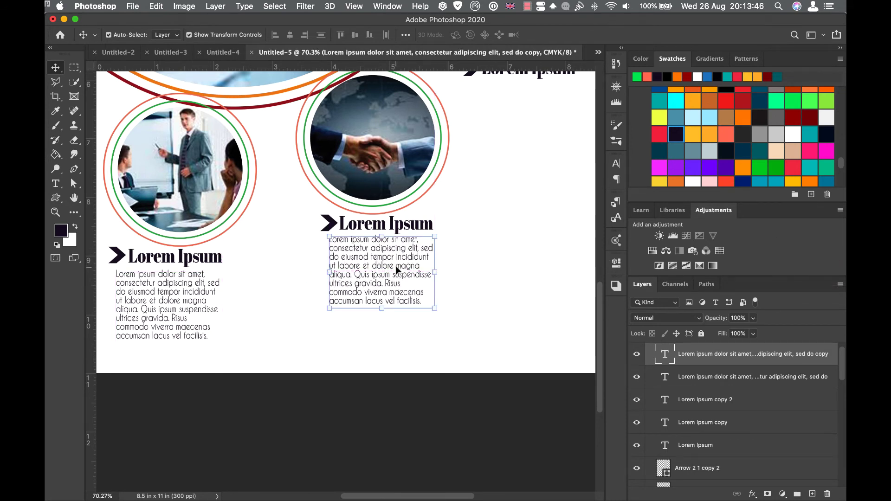
pyautogui.moveTo(397, 269); pyautogui.dragTo(545, 112)
pyautogui.moveTo(545, 112); pyautogui.dragTo(401, 271)
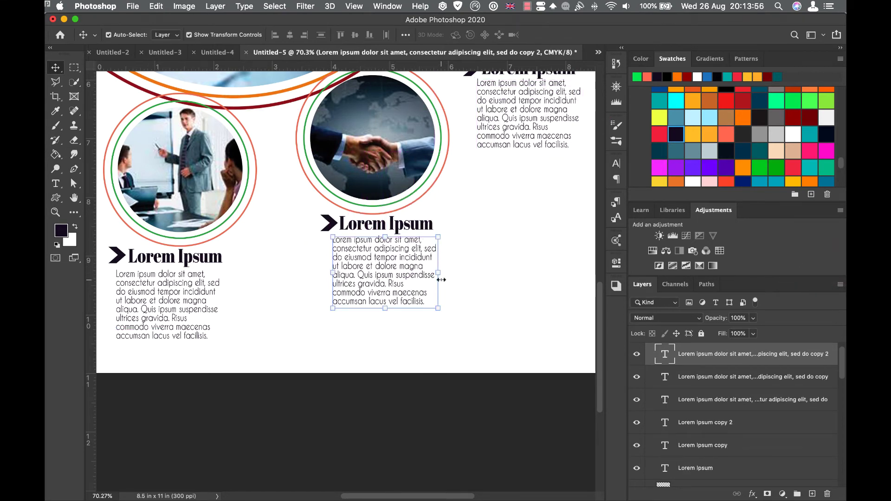
pyautogui.press('super+minus')
pyautogui.press('super+minus')
pyautogui.press('super+minus')
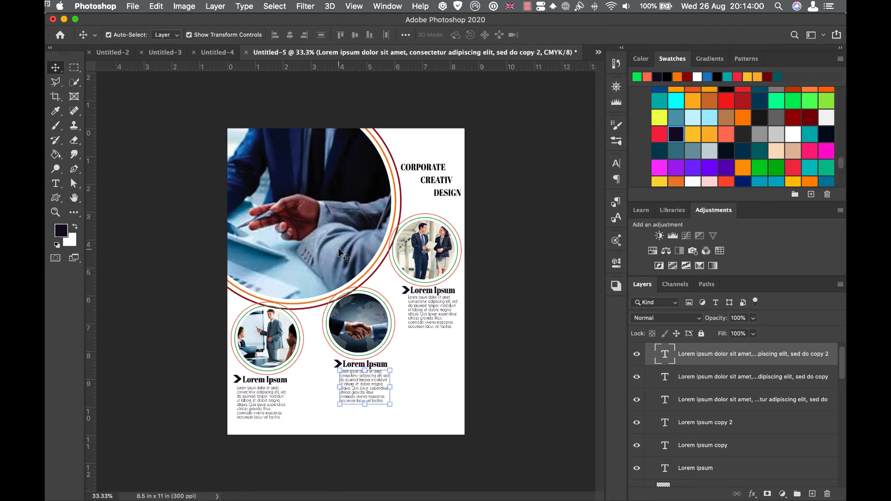
pyautogui.click(500, 311)
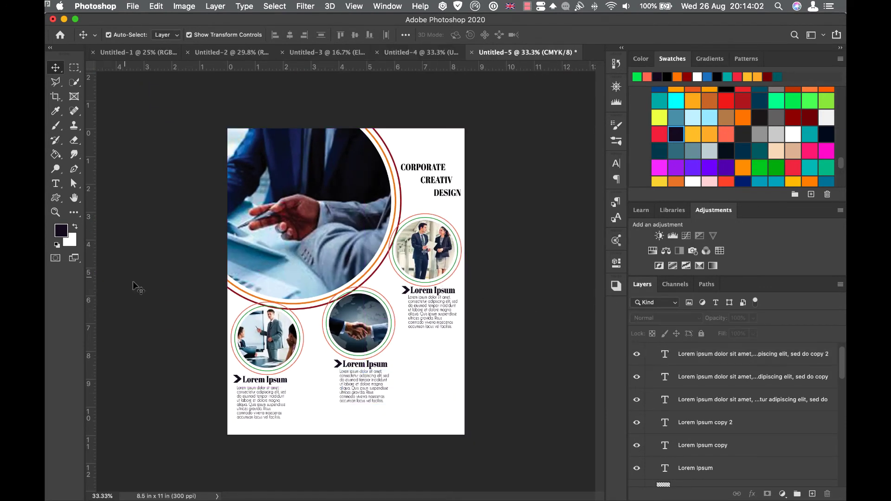
# Draw a rectangle about 731 by 896 px filling the page's lower-right corner beside the handshake paragraph
pyautogui.click(58, 198)
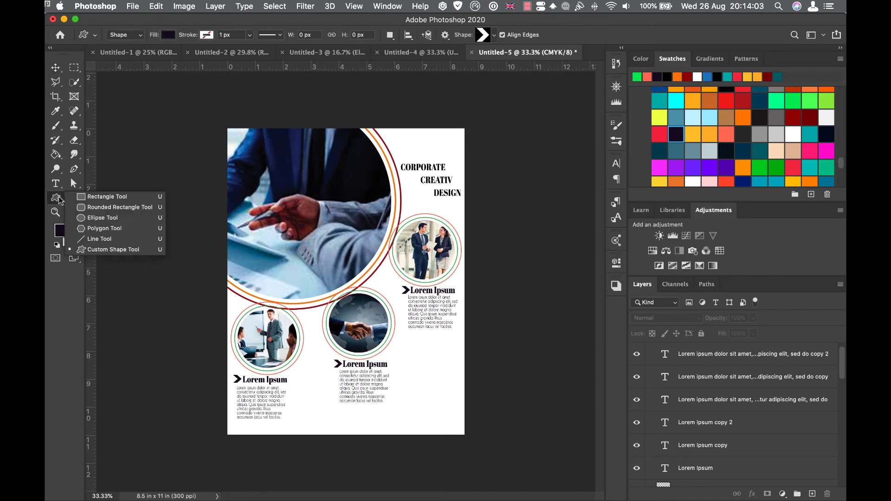
pyautogui.click(91, 198)
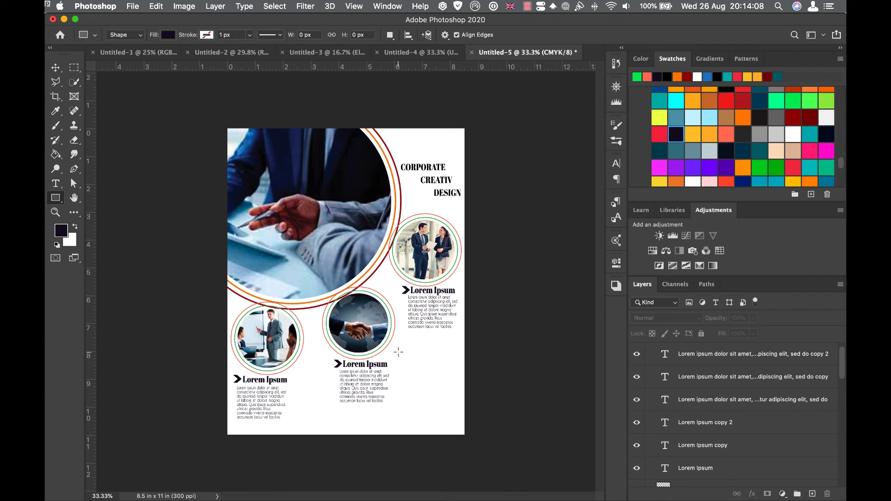
pyautogui.moveTo(397, 351); pyautogui.dragTo(465, 435)
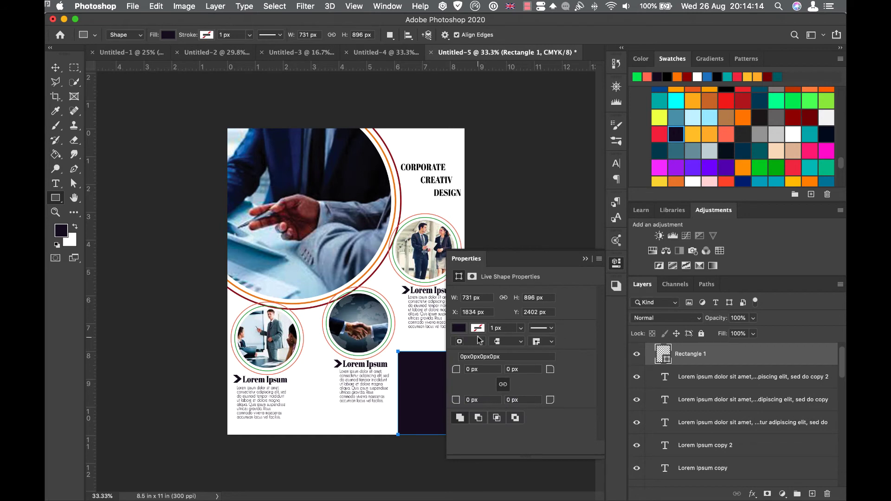
# Fill the corner rectangle with a light blue swatch
pyautogui.scroll(2, 744, 163)
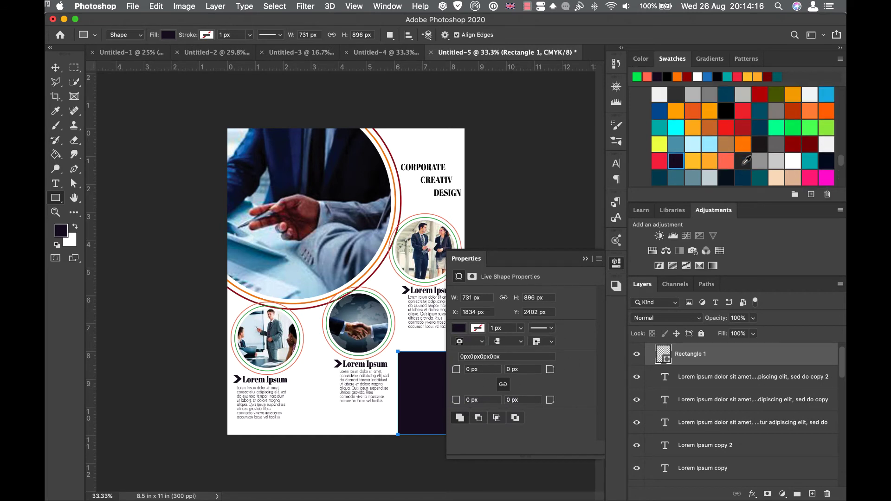
pyautogui.scroll(1, 745, 160)
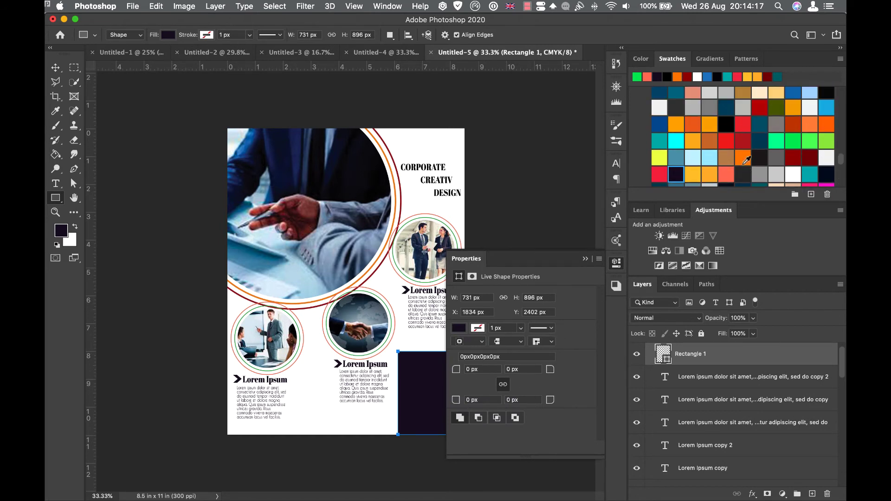
pyautogui.click(826, 106)
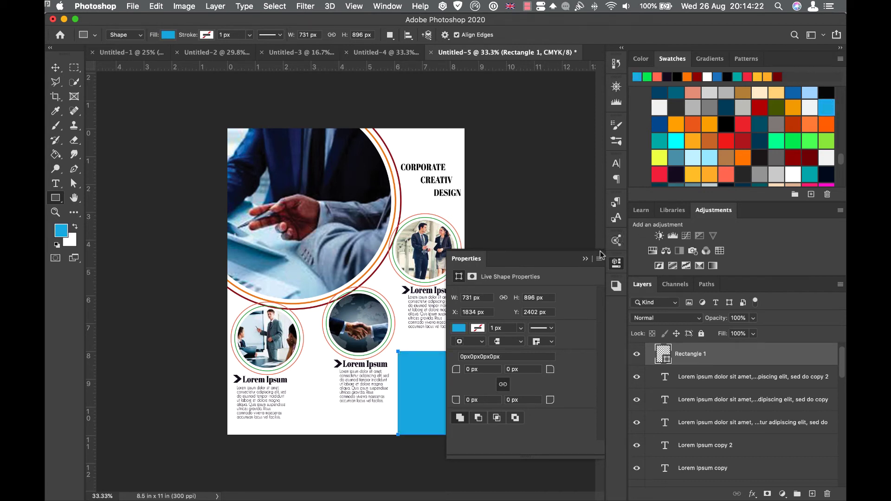
pyautogui.click(585, 259)
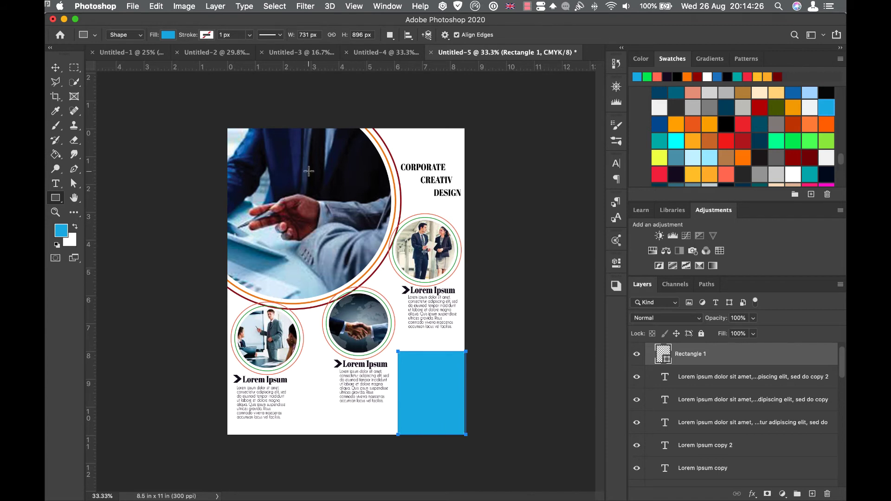
# Recolor the corner rectangle with the dark blue 304884 sampled from the large photo
pyautogui.click(171, 36)
pyautogui.click(233, 63)
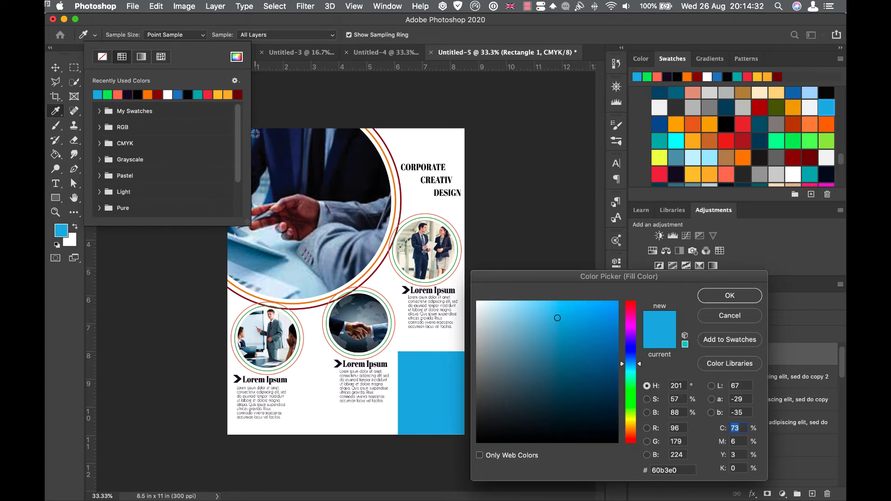
pyautogui.click(255, 134)
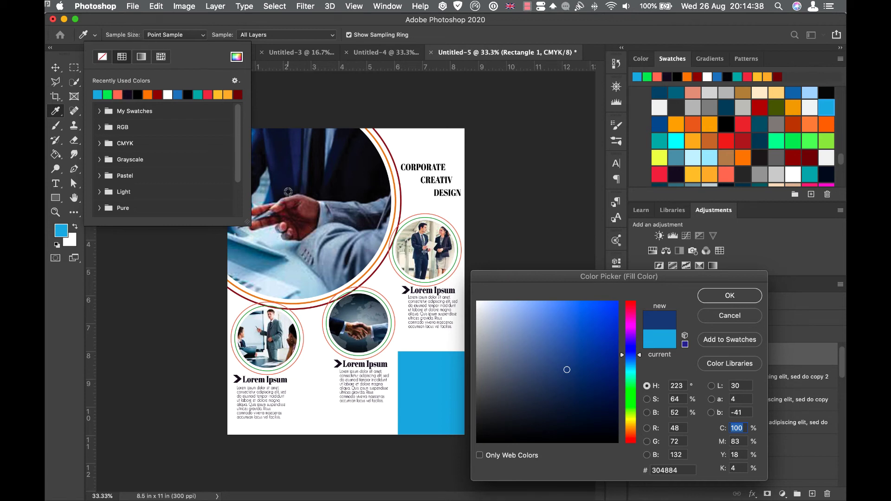
pyautogui.click(742, 297)
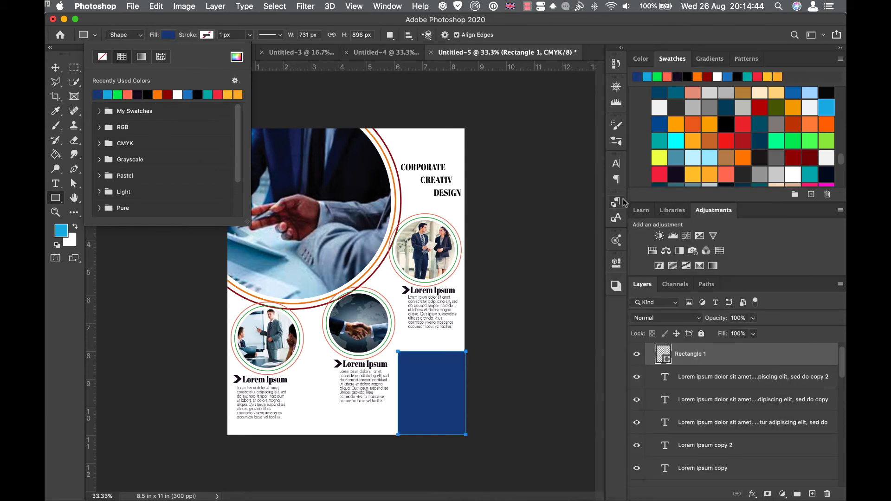
# Recolor the corner rectangle with the medium blue 5789c7 sampled from the large photo's upper-left area
pyautogui.click(618, 266)
pyautogui.click(616, 264)
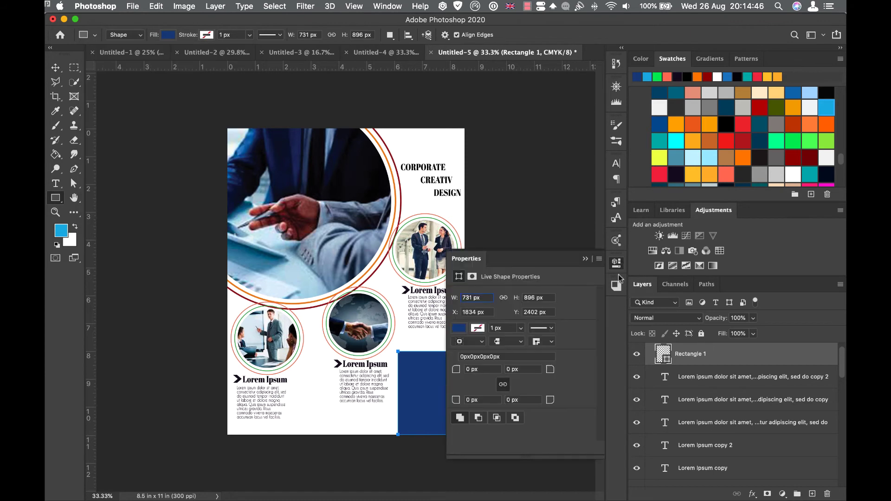
pyautogui.click(461, 332)
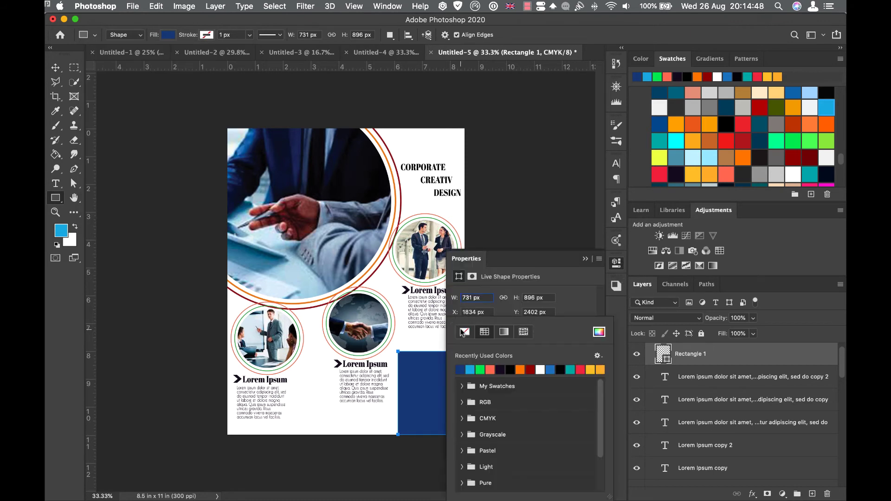
pyautogui.click(599, 335)
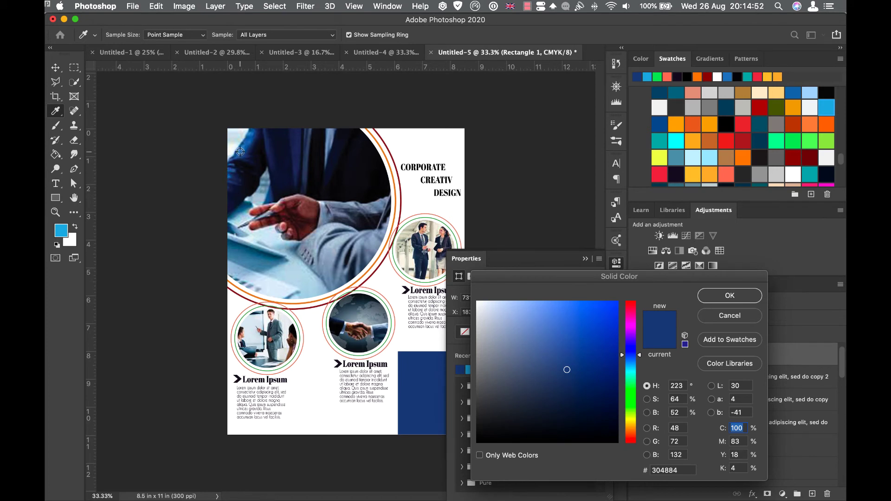
pyautogui.click(240, 152)
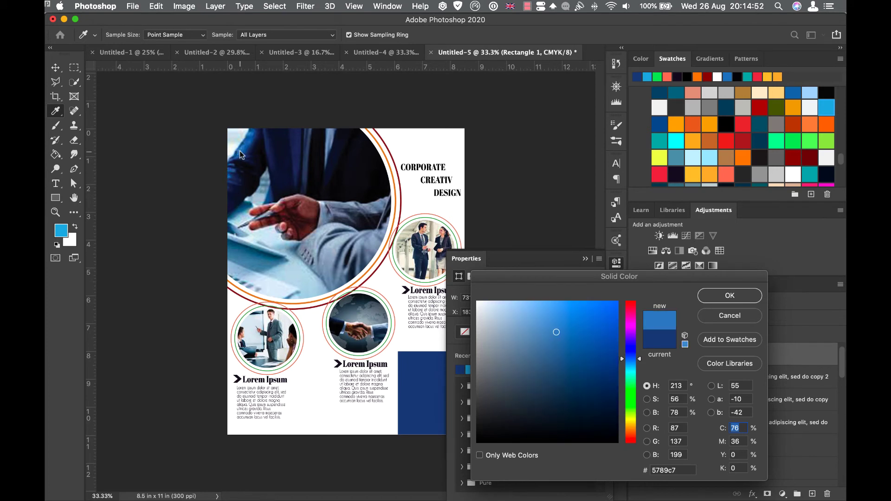
pyautogui.click(728, 296)
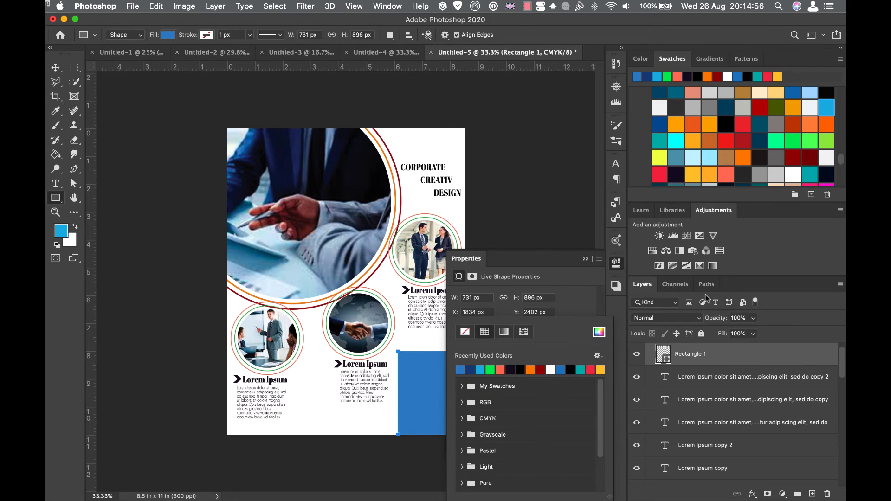
pyautogui.click(586, 259)
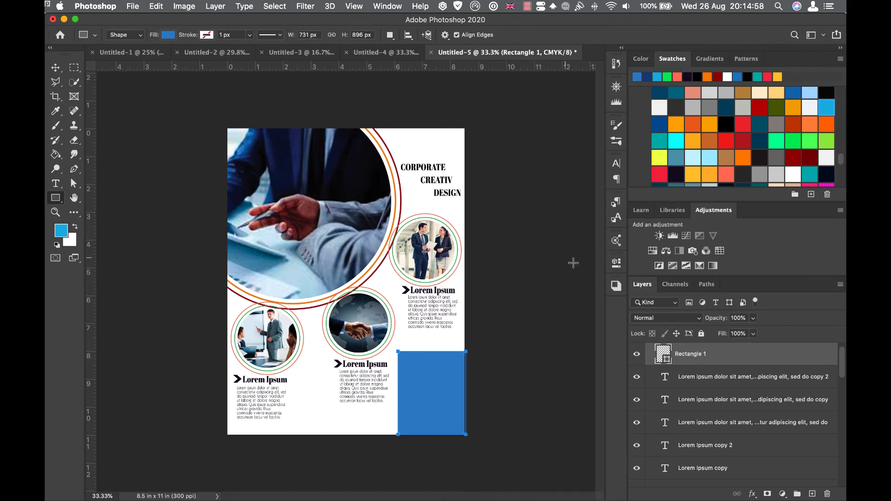
# Add a drop shadow to the corner rectangle, offset slightly toward its upper left, and deselect the rectangle
pyautogui.click(752, 495)
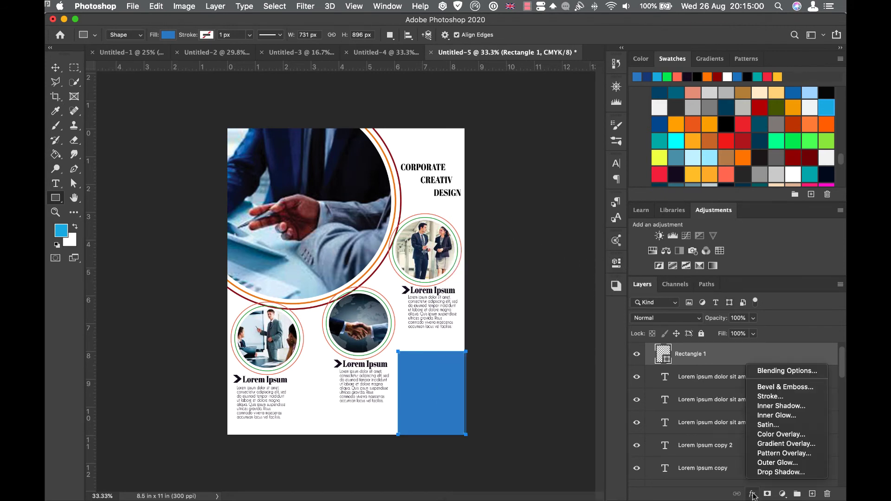
pyautogui.click(773, 473)
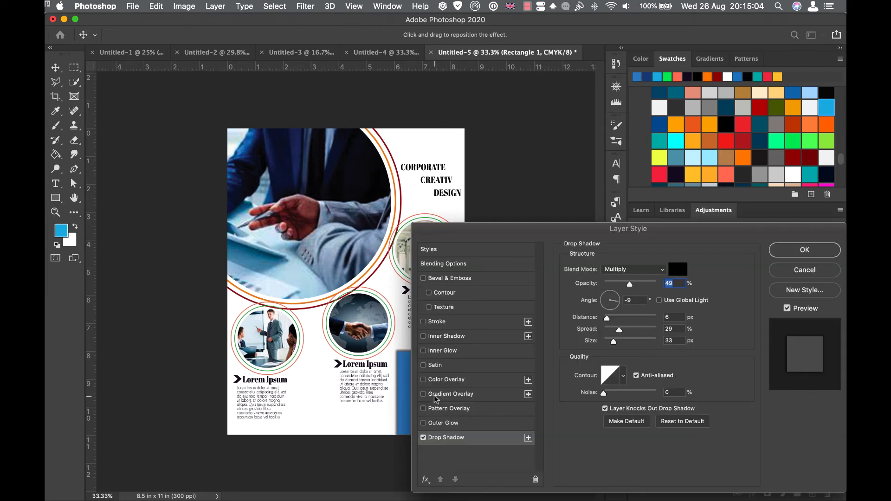
pyautogui.moveTo(408, 376); pyautogui.dragTo(404, 372)
pyautogui.click(799, 252)
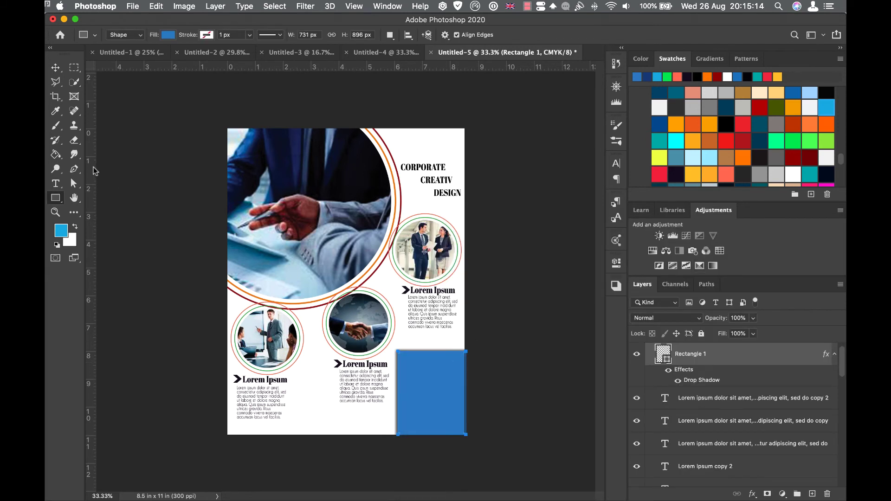
pyautogui.click(55, 67)
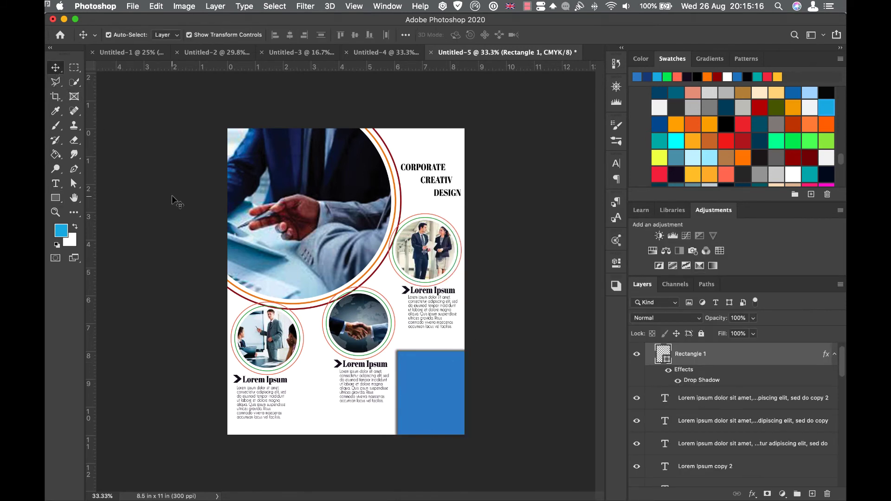
pyautogui.click(172, 196)
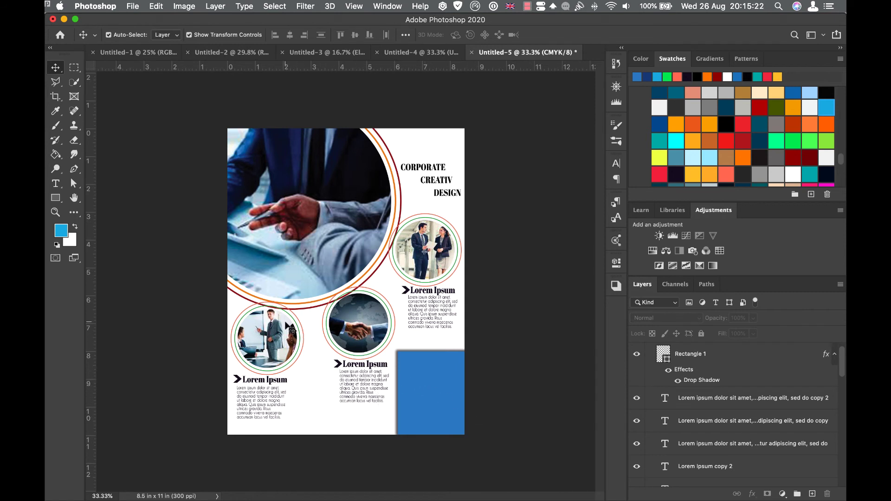
# Create a paragraph text box with Lorem ipsum placeholder text nearly filling the blue rectangle, and set its font size to 14 pt
pyautogui.click(55, 183)
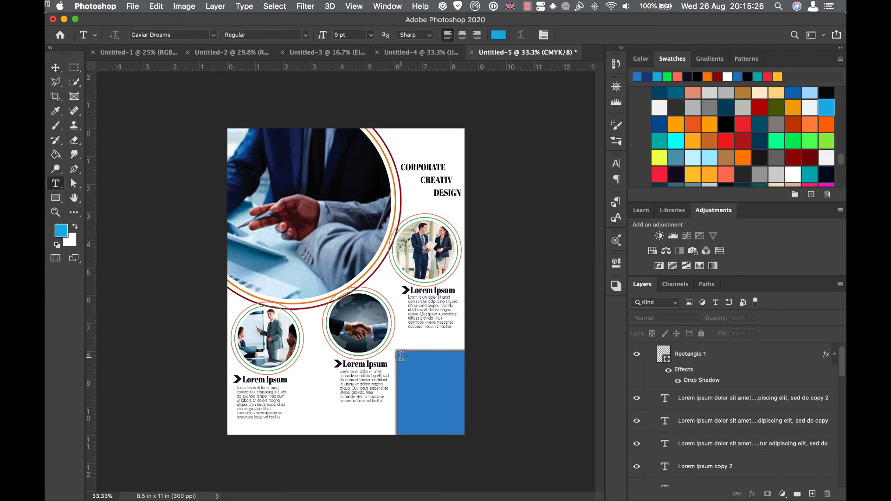
pyautogui.moveTo(401, 356); pyautogui.dragTo(461, 430)
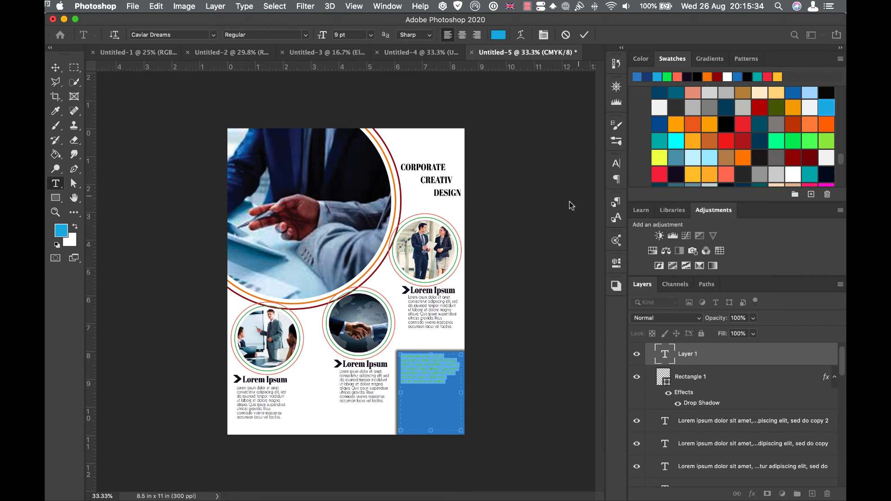
pyautogui.click(615, 166)
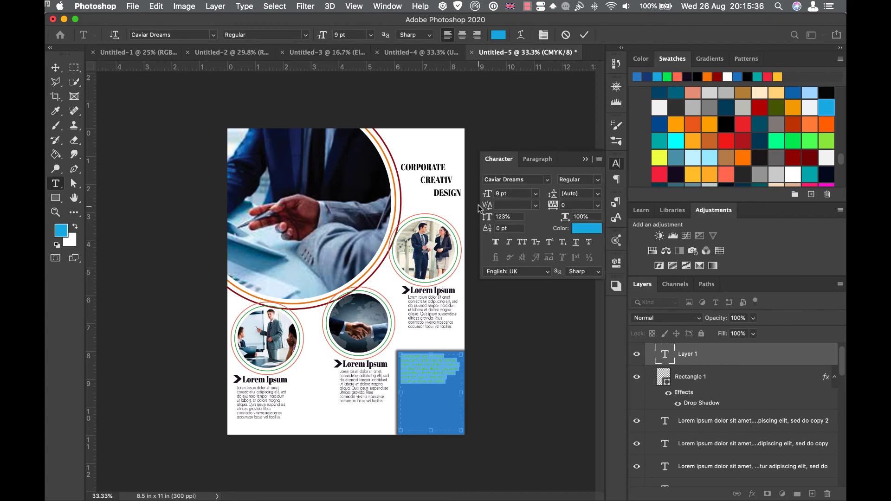
pyautogui.moveTo(487, 199); pyautogui.dragTo(490, 199)
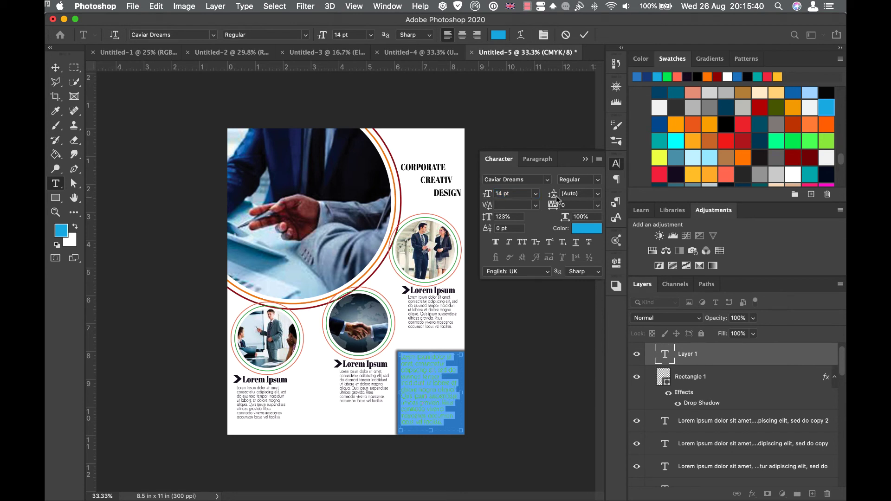
# Recolor the Lorem ipsum paragraph in the blue corner panel to white, commit the text and deselect it
pyautogui.click(586, 228)
pyautogui.click(458, 152)
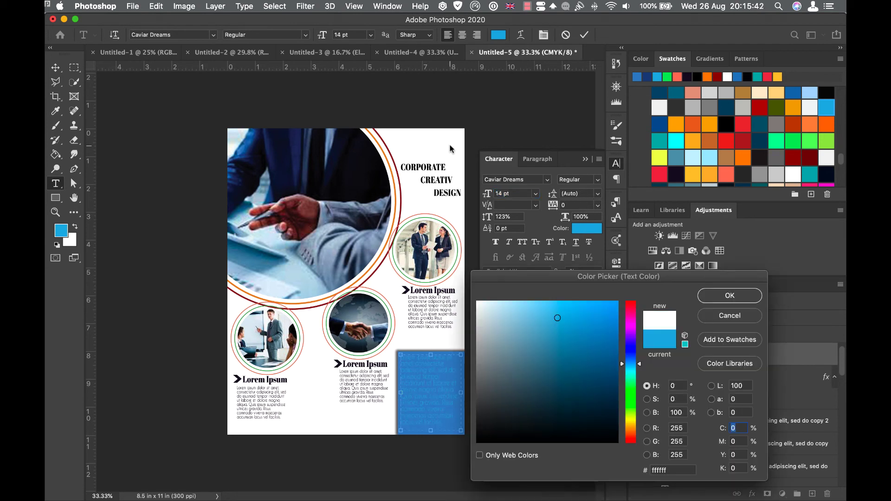
pyautogui.click(730, 296)
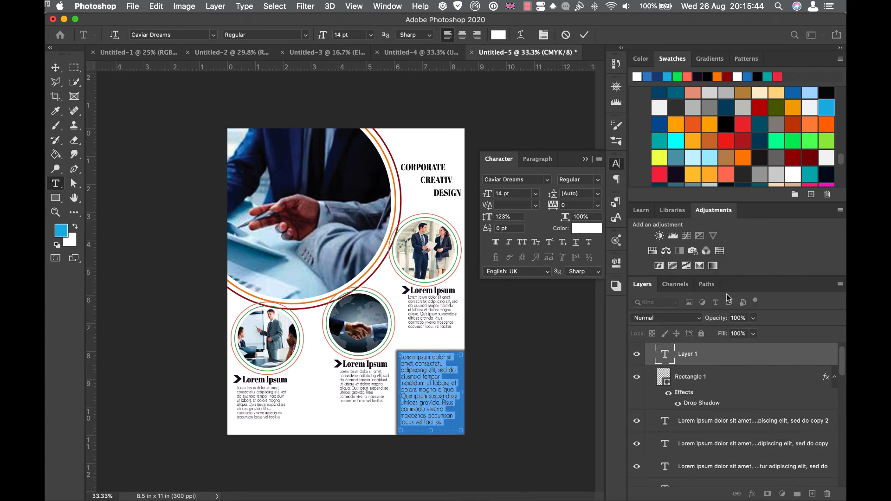
pyautogui.click(584, 35)
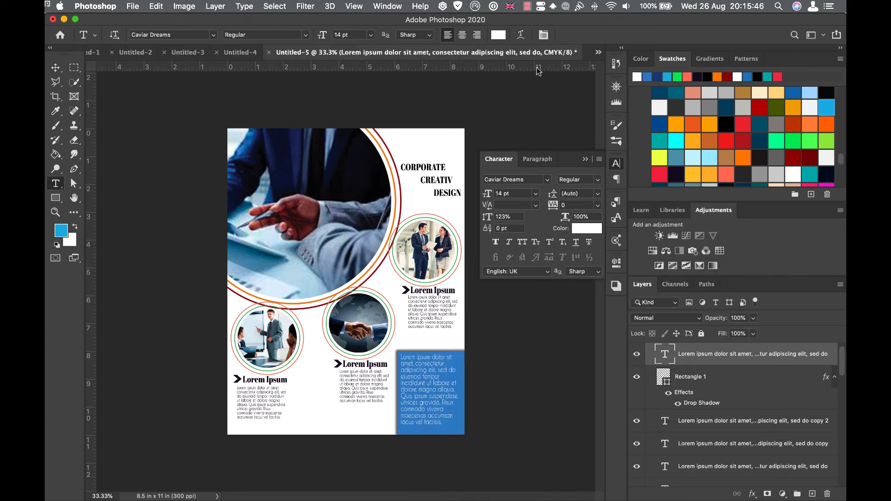
pyautogui.click(55, 66)
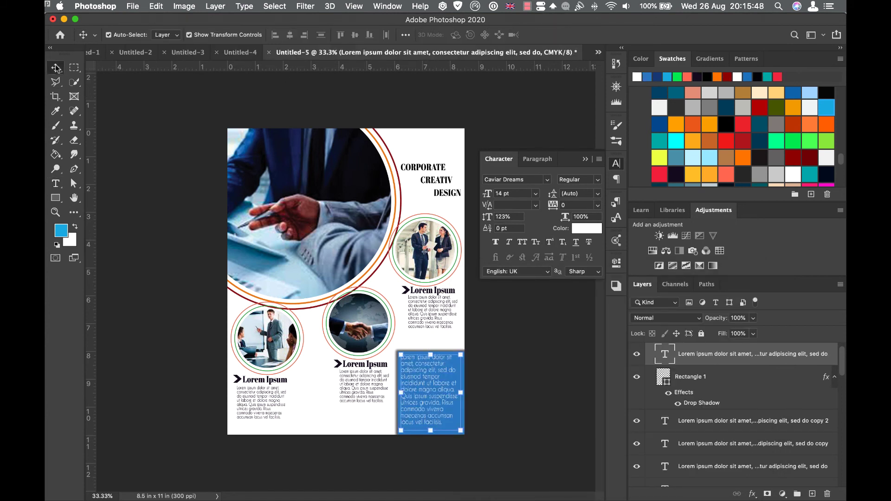
pyautogui.click(489, 306)
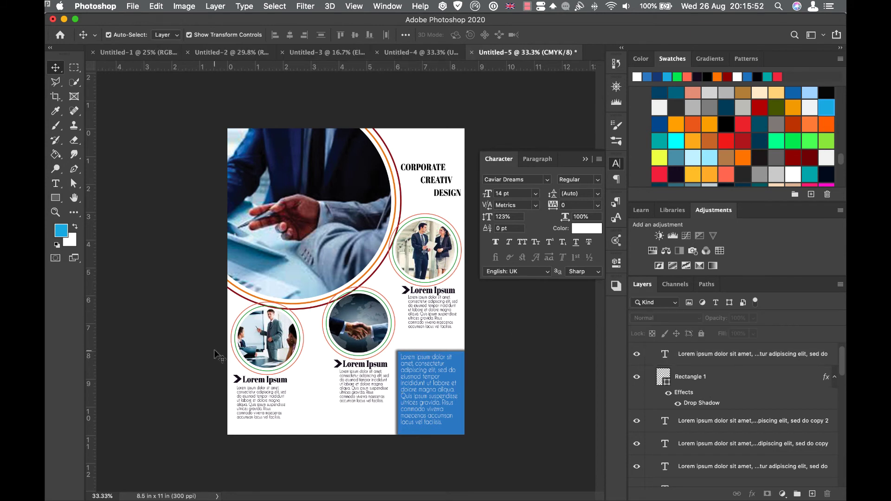
# Add a new text line in the blank area beneath the paragraphs near the page's bottom edge, with its font size set to 32 pt
pyautogui.click(55, 183)
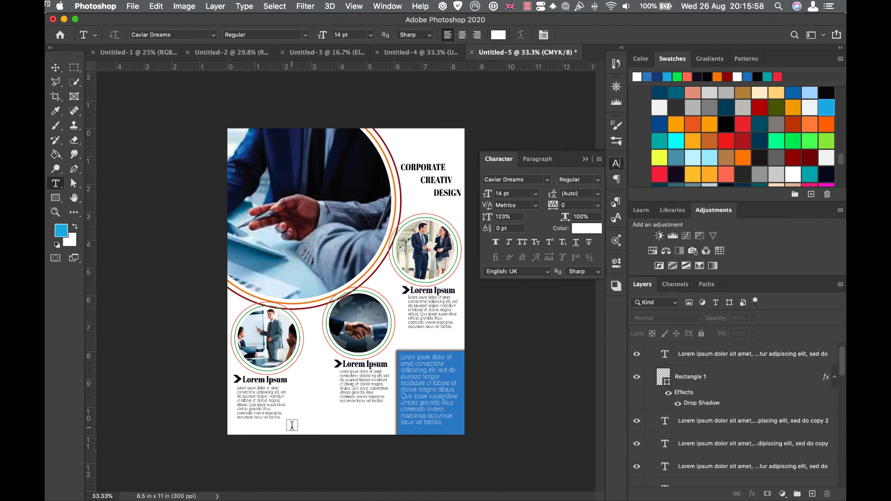
pyautogui.click(292, 425)
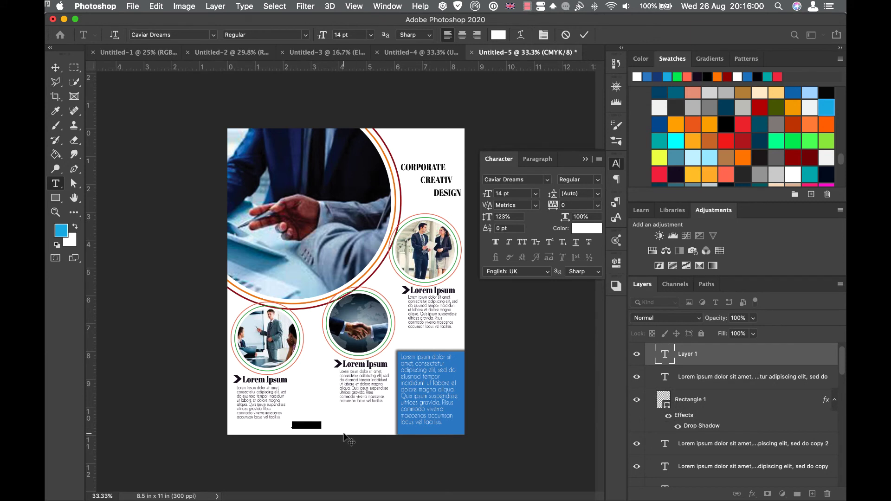
pyautogui.click(55, 212)
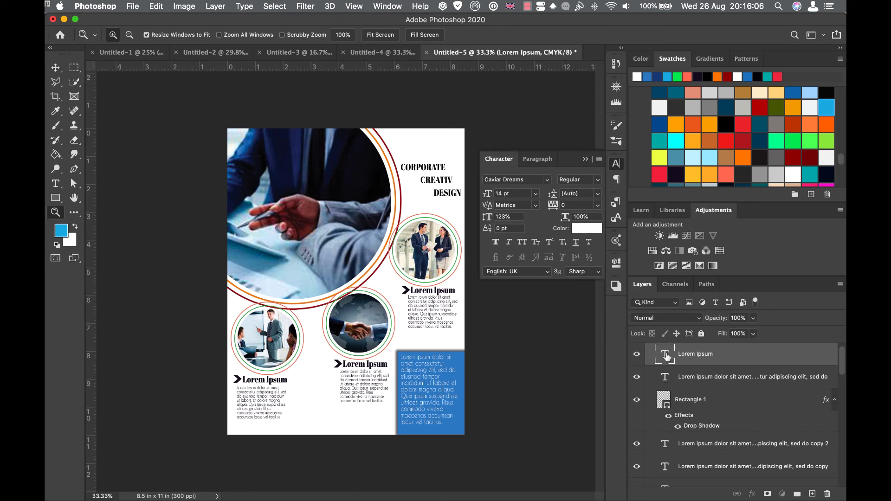
pyautogui.doubleClick(665, 354)
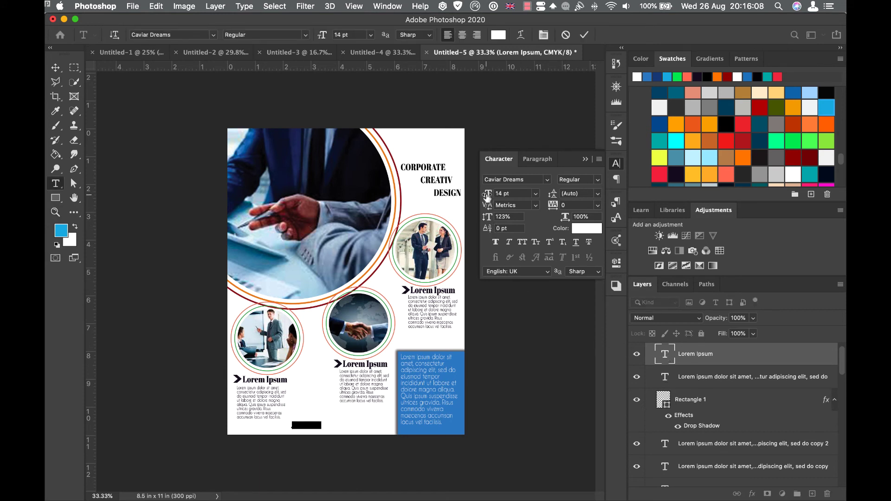
pyautogui.moveTo(487, 198); pyautogui.dragTo(495, 196)
# Color the new bottom text line near-black sampled from the large photo and replace its Lorem Ipsum placeholder with the phone number
pyautogui.click(587, 228)
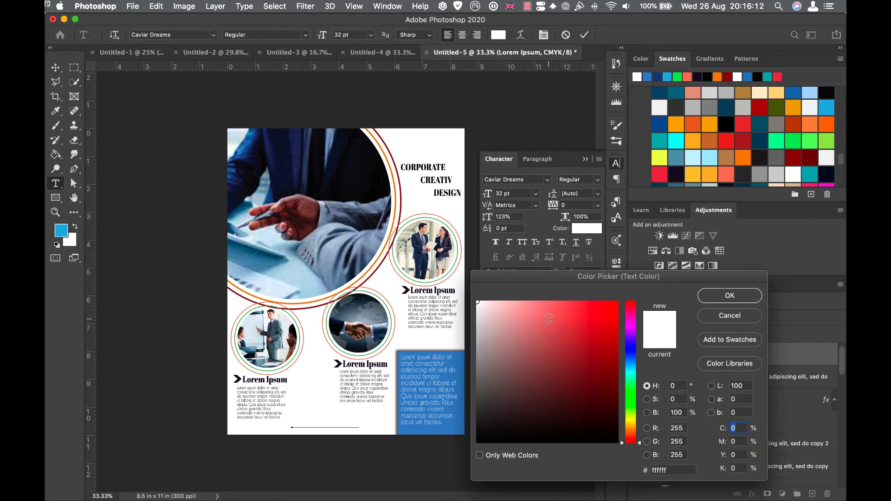
pyautogui.click(363, 186)
pyautogui.click(728, 296)
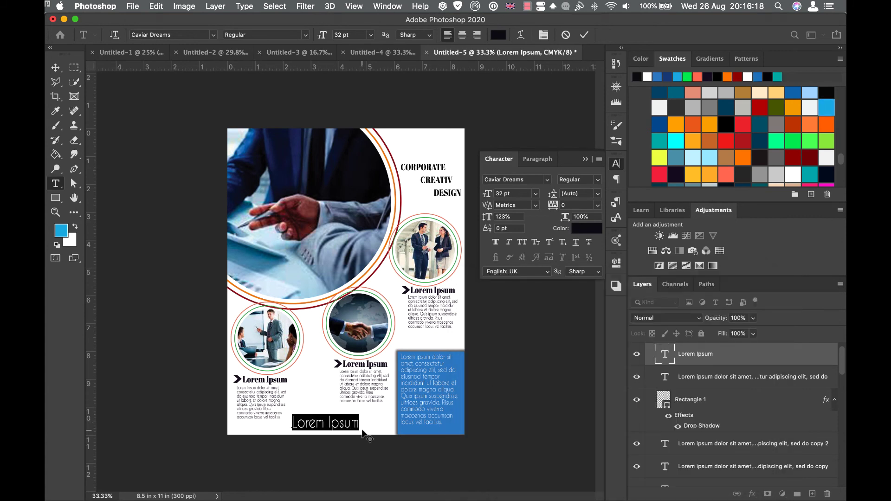
pyautogui.moveTo(357, 425); pyautogui.dragTo(291, 424)
pyautogui.write('O')
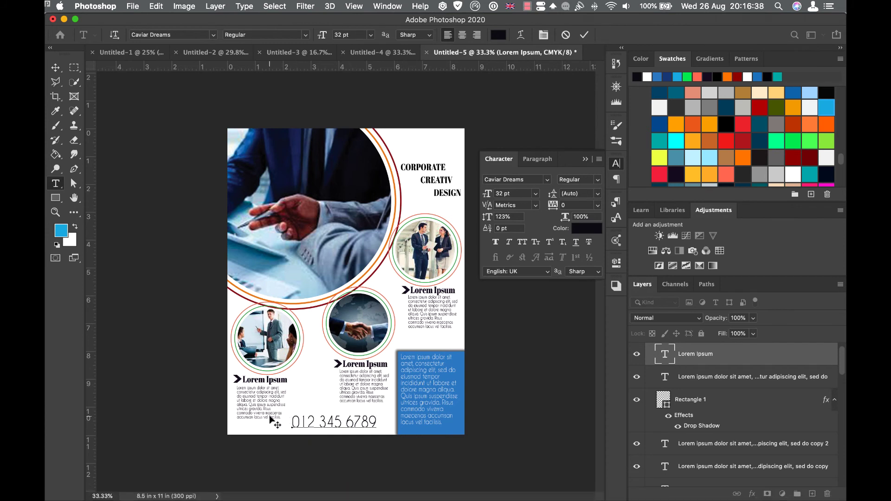
# Style the phone number in Abril Fatface at 26 pt with tracking 180, and move it slightly closer to the page's bottom edge
pyautogui.click(53, 69)
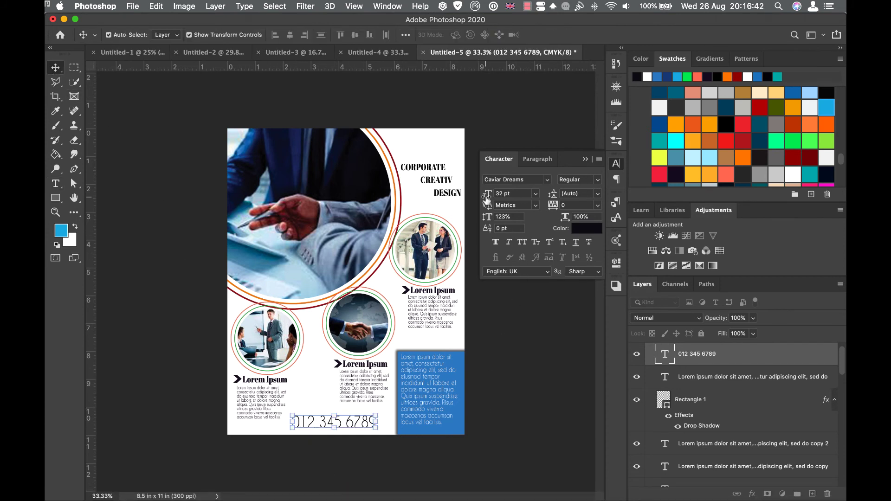
pyautogui.moveTo(487, 195); pyautogui.dragTo(485, 199)
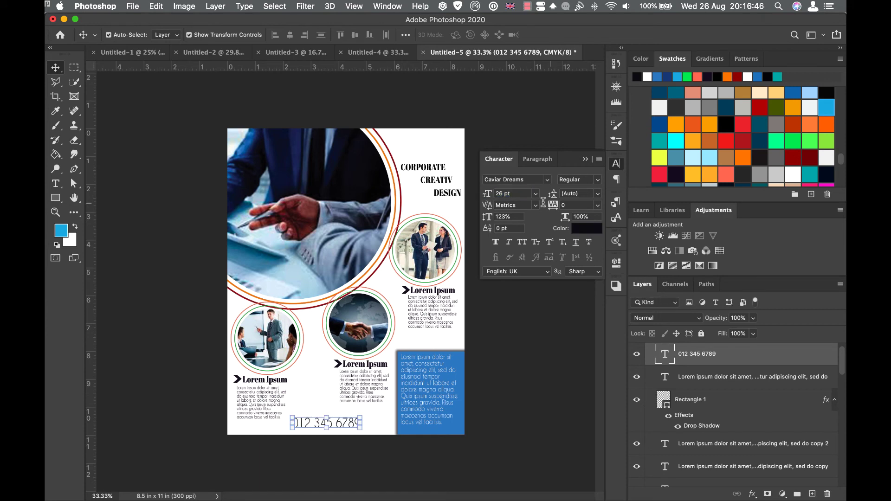
pyautogui.click(547, 180)
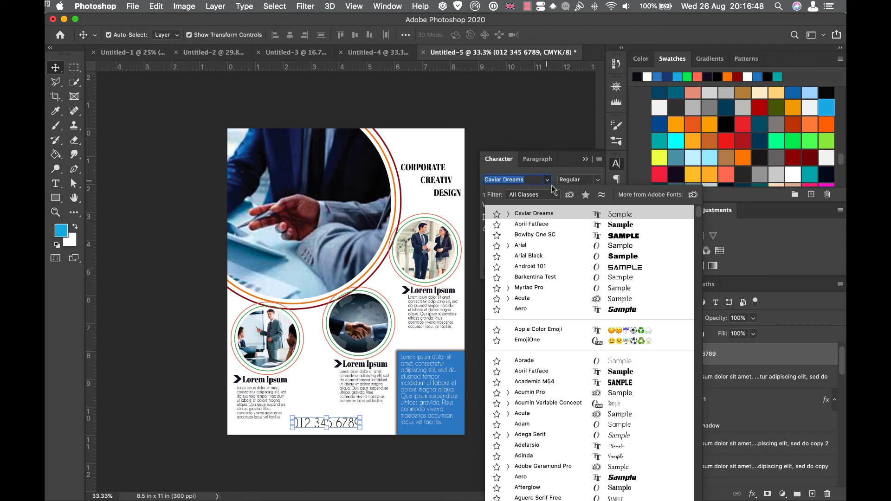
pyautogui.click(614, 225)
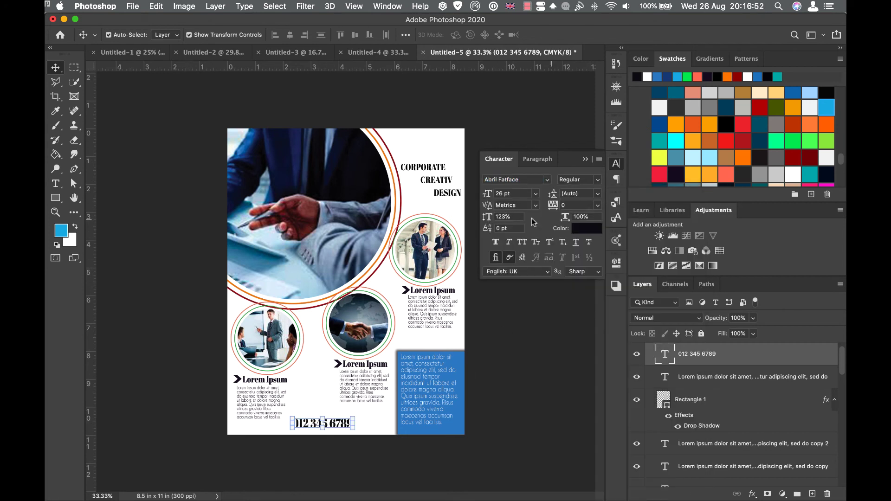
pyautogui.moveTo(552, 206); pyautogui.dragTo(559, 212)
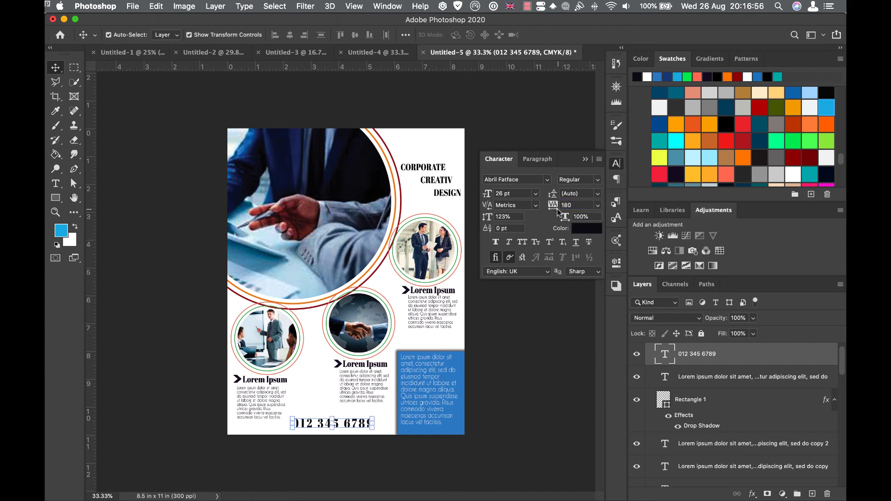
pyautogui.moveTo(356, 427); pyautogui.dragTo(355, 430)
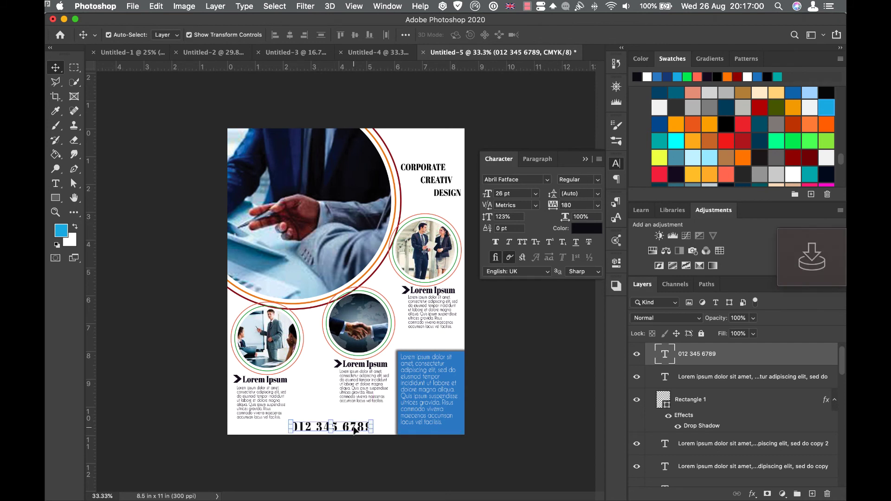
# Close the text formatting settings and move the CORPORATE CREATIV DESIGN heading up toward the page's top edge
pyautogui.click(585, 160)
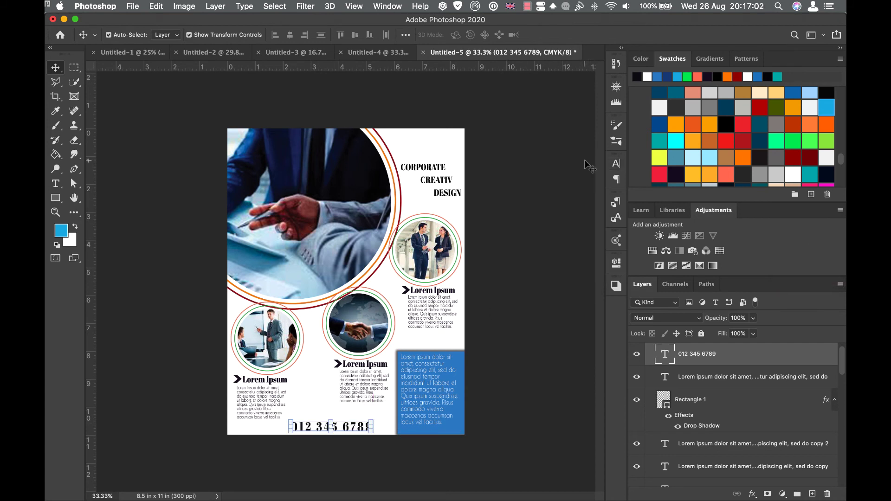
pyautogui.click(455, 141)
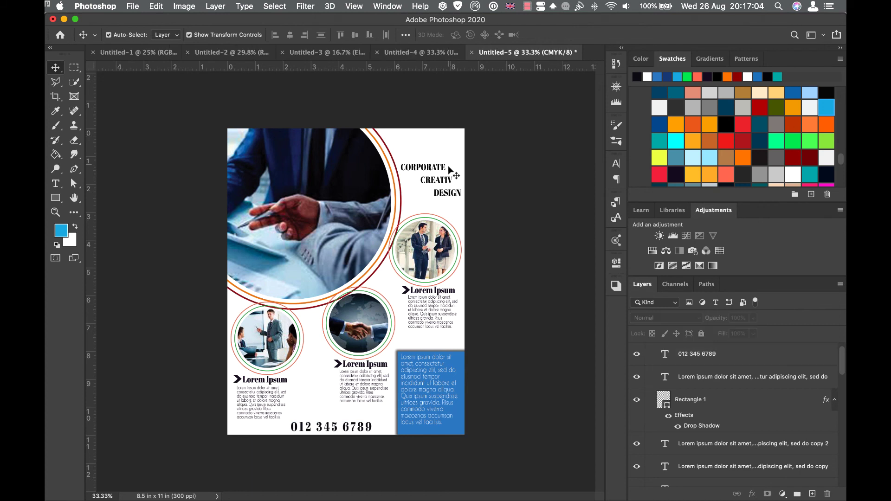
pyautogui.moveTo(444, 184); pyautogui.dragTo(442, 165)
pyautogui.click(512, 250)
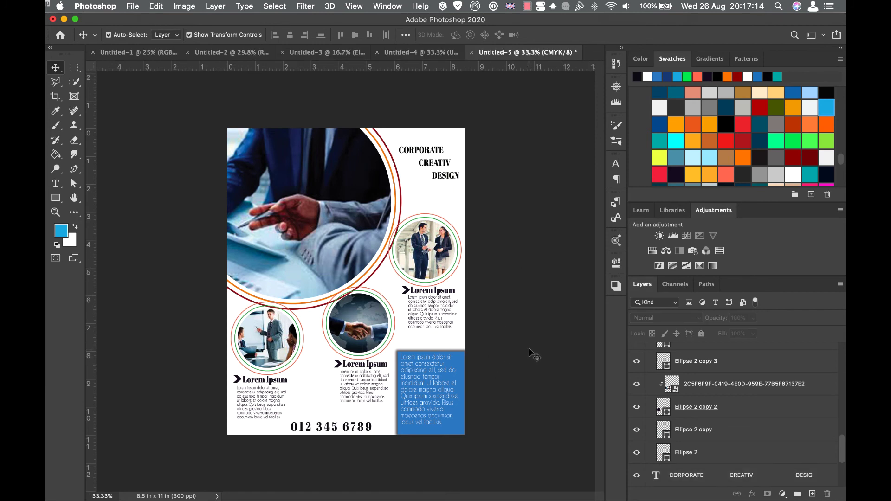
# Find the Icons8 icon library among the installed applications and launch it
pyautogui.moveTo(565, 499)
pyautogui.moveTo(47, 420)
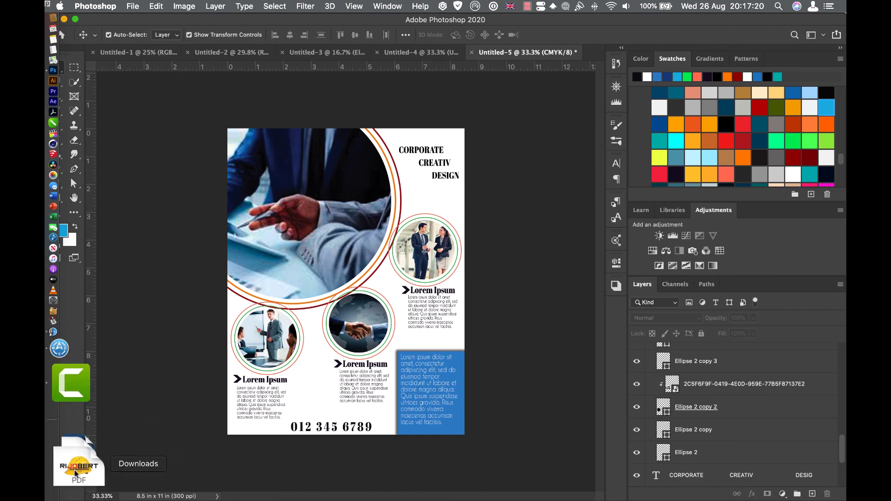
pyautogui.click(74, 483)
pyautogui.scroll(-3, 381, 343)
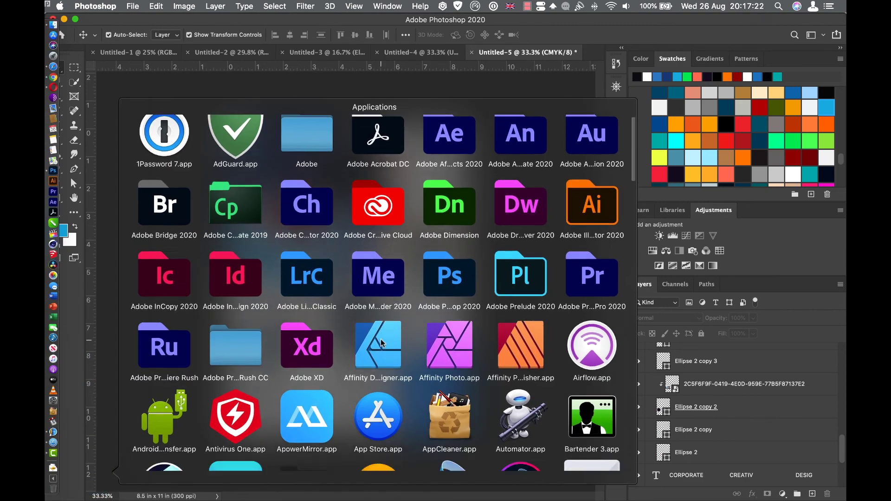
pyautogui.scroll(-10, 380, 344)
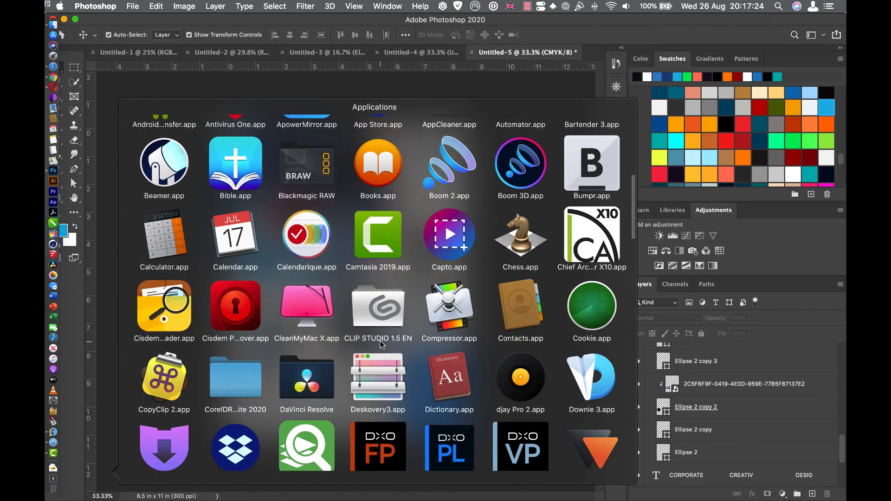
pyautogui.scroll(-6, 381, 344)
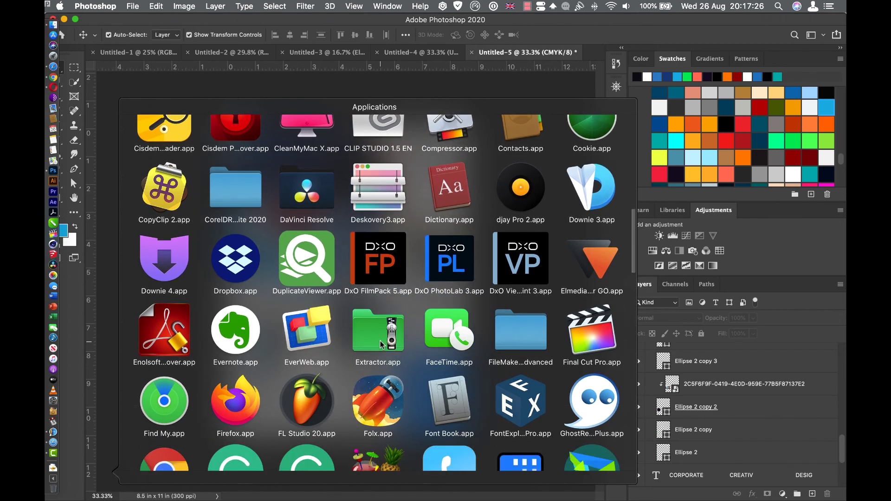
pyautogui.scroll(-1, 381, 345)
pyautogui.click(375, 383)
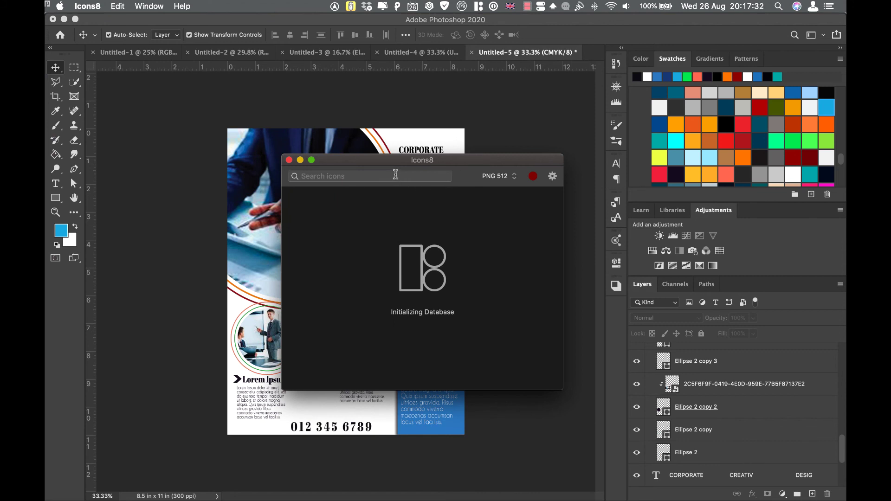
# Search the icon library for PHONE and browse the handset icons
pyautogui.write('PHONE')
pyautogui.moveTo(457, 160); pyautogui.dragTo(502, 139)
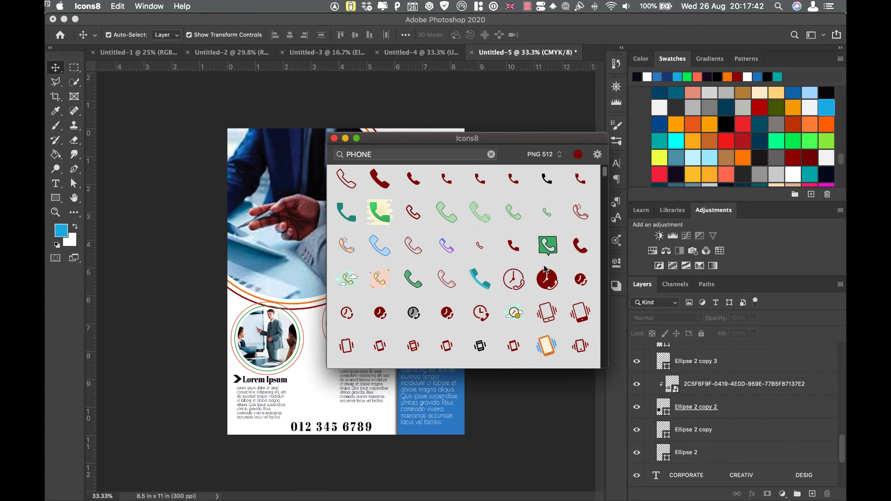
pyautogui.scroll(-2, 521, 301)
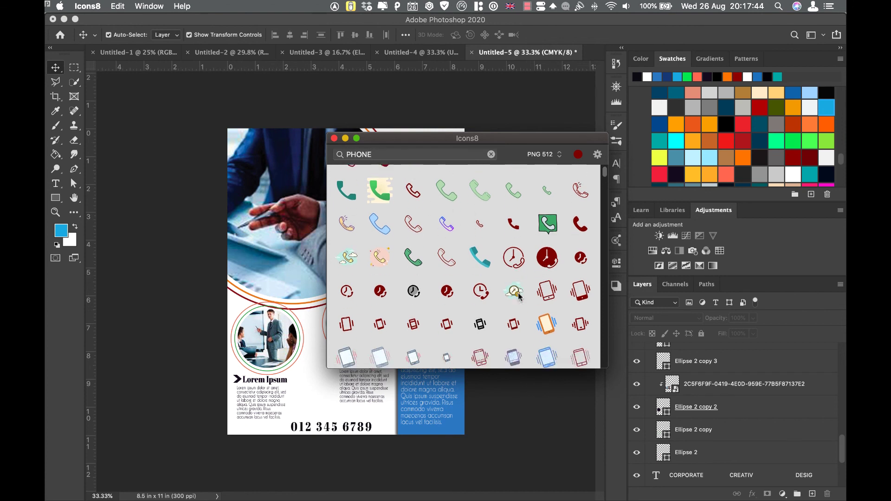
pyautogui.scroll(2, 519, 297)
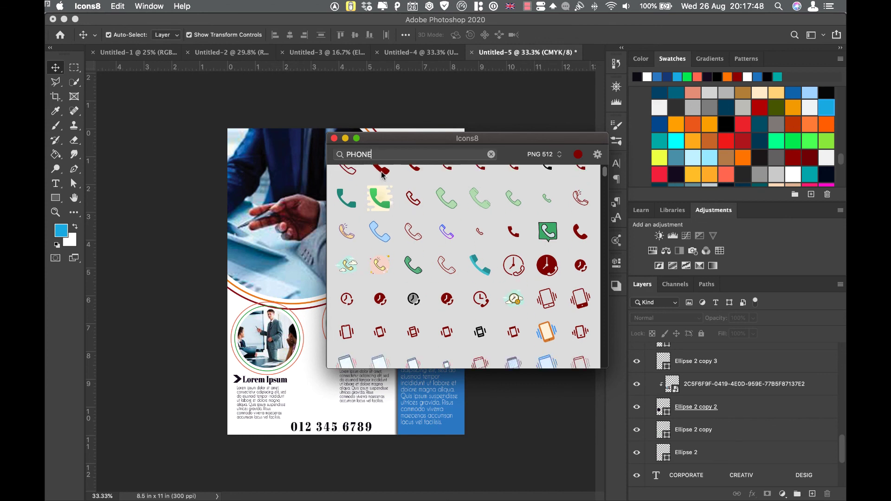
pyautogui.scroll(1, 394, 204)
# Place the solid dark red handset icon on the flyer, scaled to about 8.86%, just before the phone number
pyautogui.moveTo(380, 179); pyautogui.dragTo(322, 335)
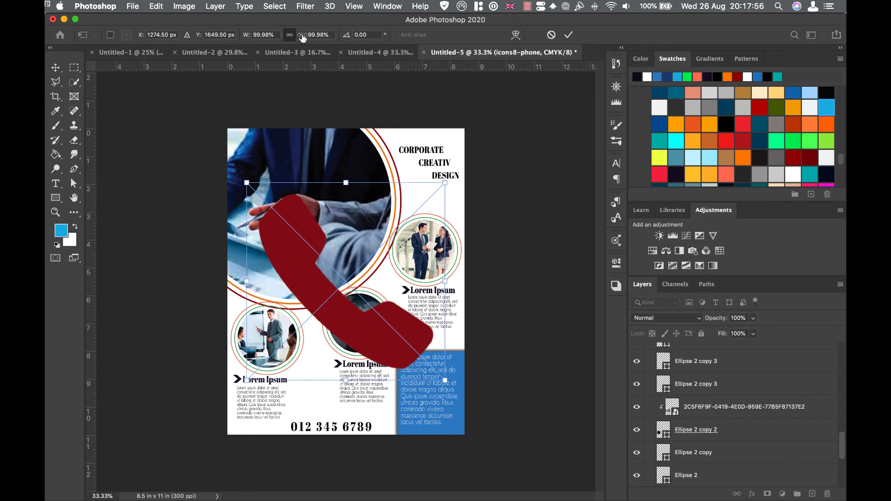
pyautogui.moveTo(301, 36); pyautogui.dragTo(260, 70)
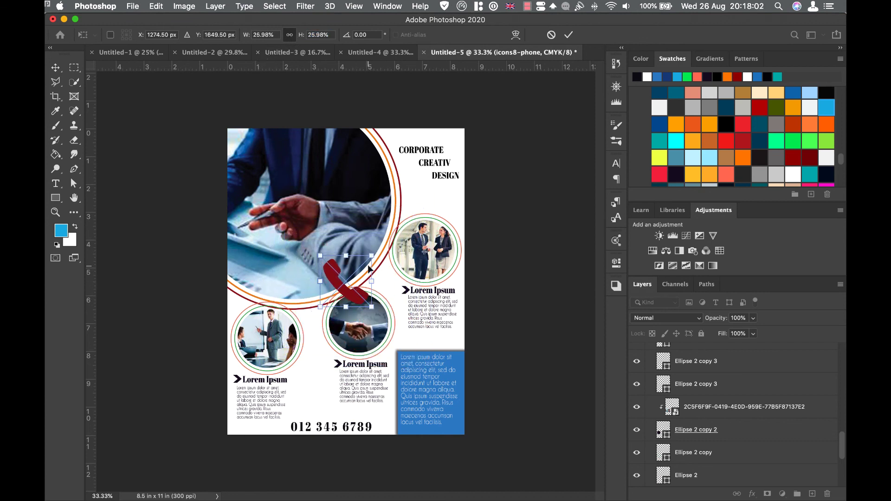
pyautogui.moveTo(371, 255); pyautogui.dragTo(283, 427)
# Shrink the handset icon to about 5.43% and align it with the phone number, clear of the paragraph above
pyautogui.click(56, 212)
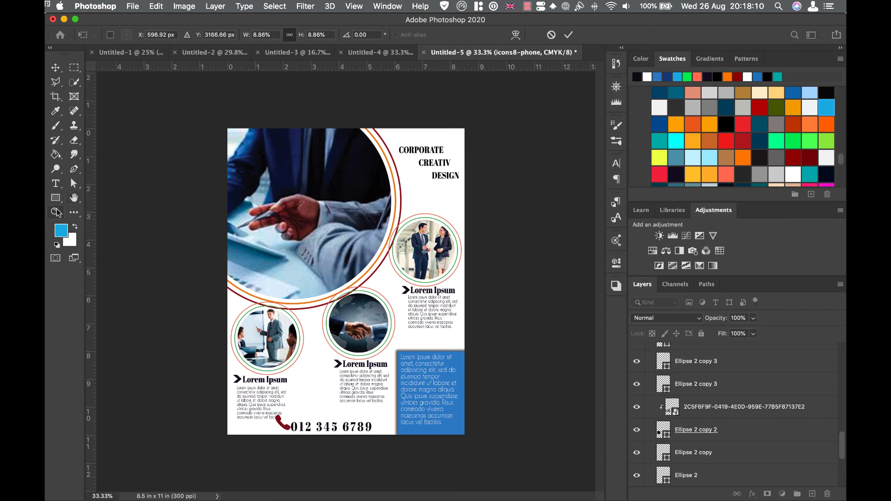
pyautogui.moveTo(227, 366); pyautogui.dragTo(458, 468)
pyautogui.scroll(-2, 355, 402)
pyautogui.scroll(-3, 355, 402)
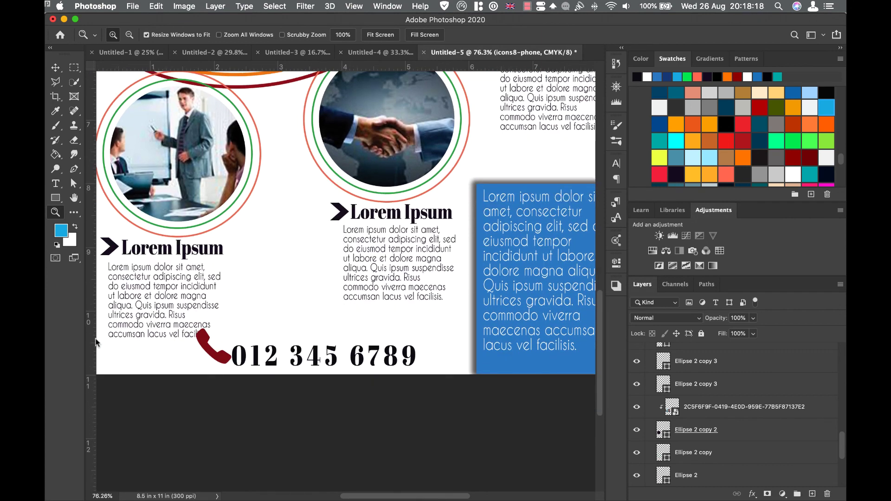
pyautogui.click(55, 68)
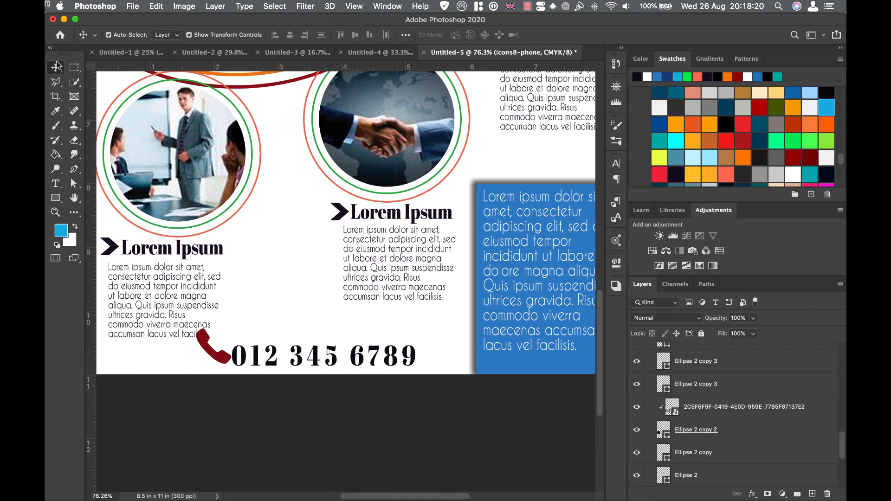
pyautogui.moveTo(230, 327); pyautogui.dragTo(214, 356)
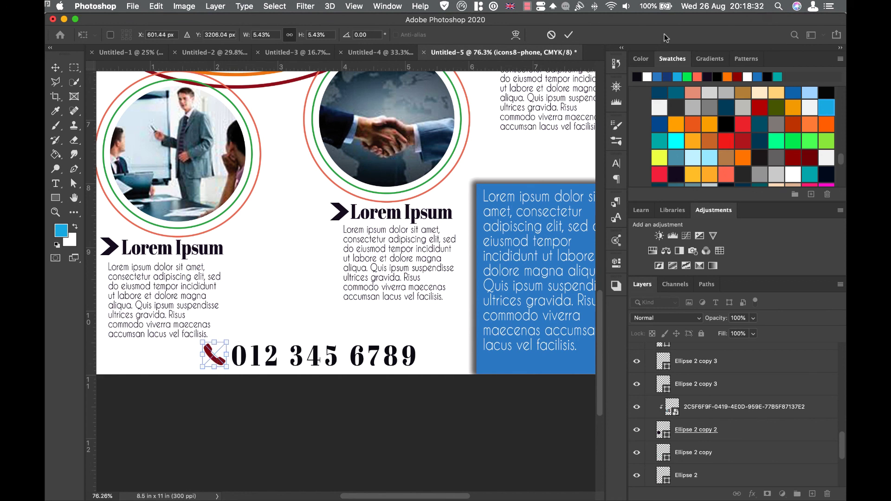
pyautogui.click(567, 35)
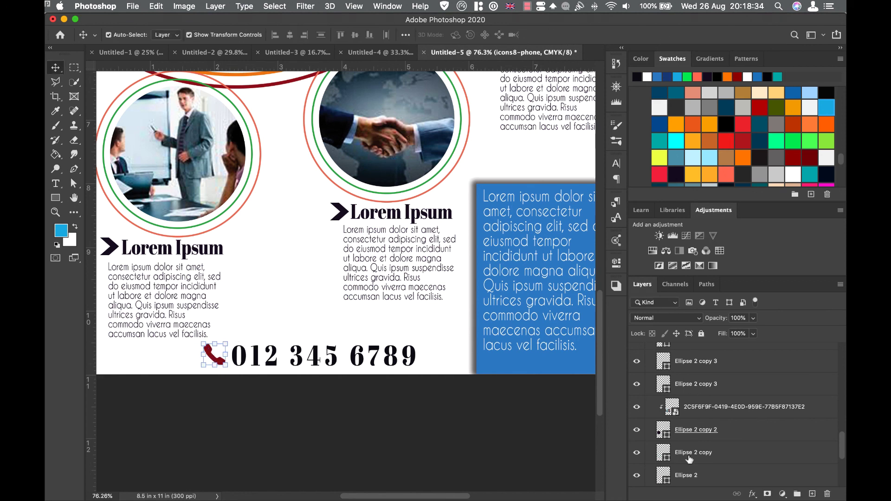
# Add a Color Overlay to the handset icon using dark purple #20152b sampled from the arrow beside the middle Lorem Ipsum label
pyautogui.click(753, 494)
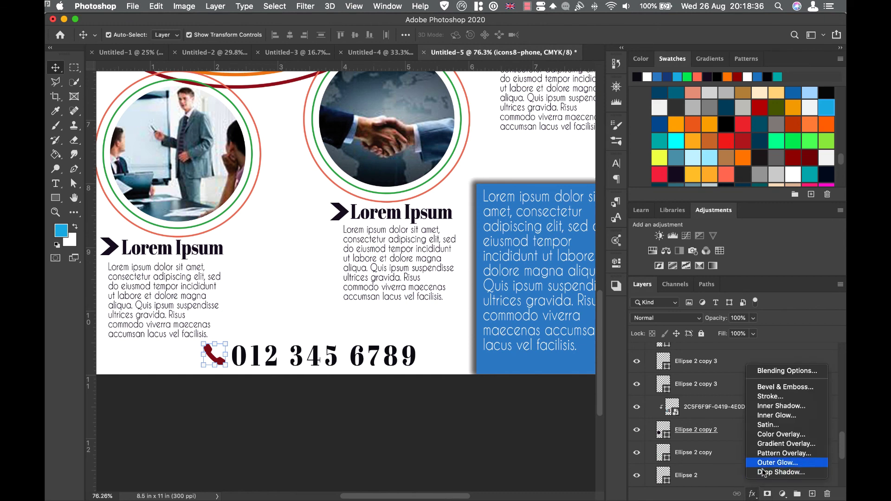
pyautogui.click(774, 435)
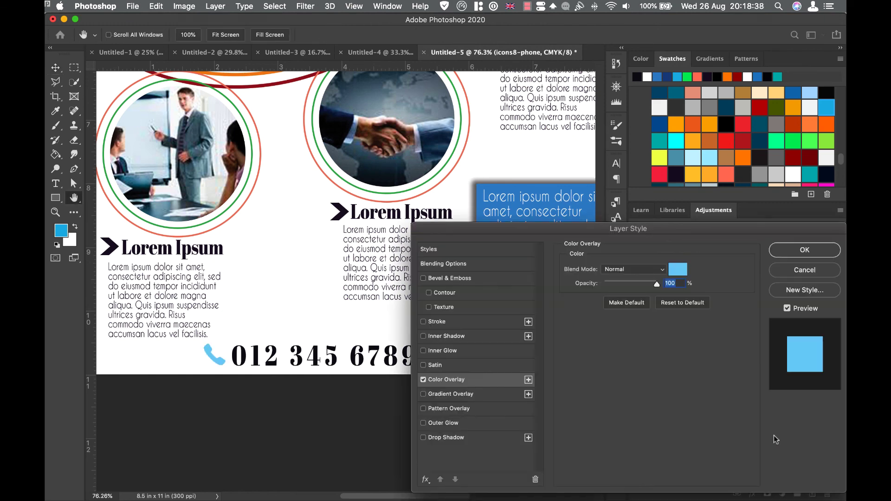
pyautogui.click(678, 271)
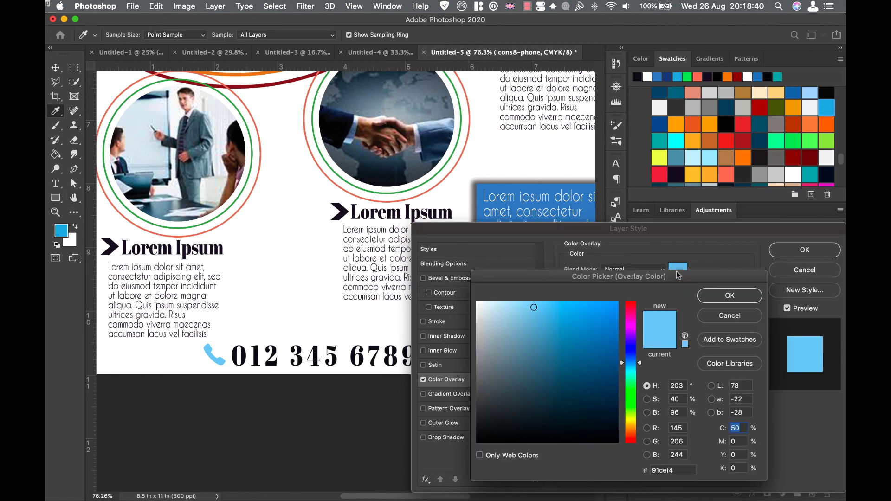
pyautogui.click(344, 211)
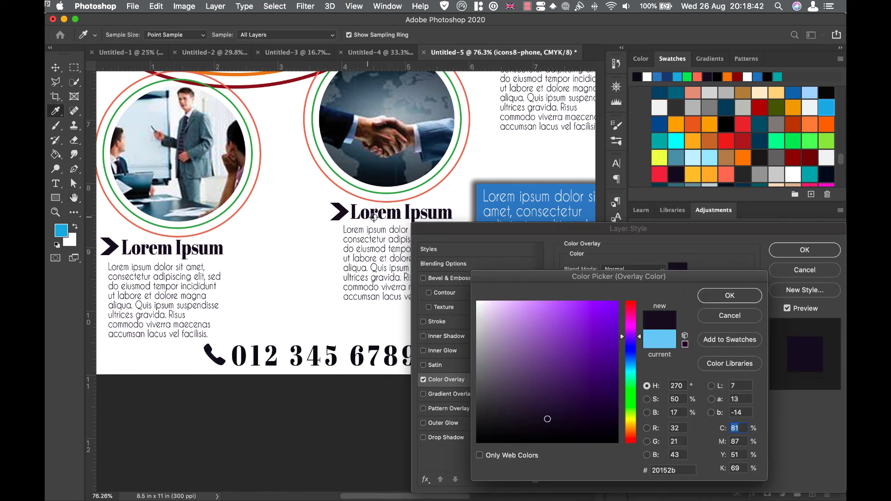
pyautogui.click(741, 297)
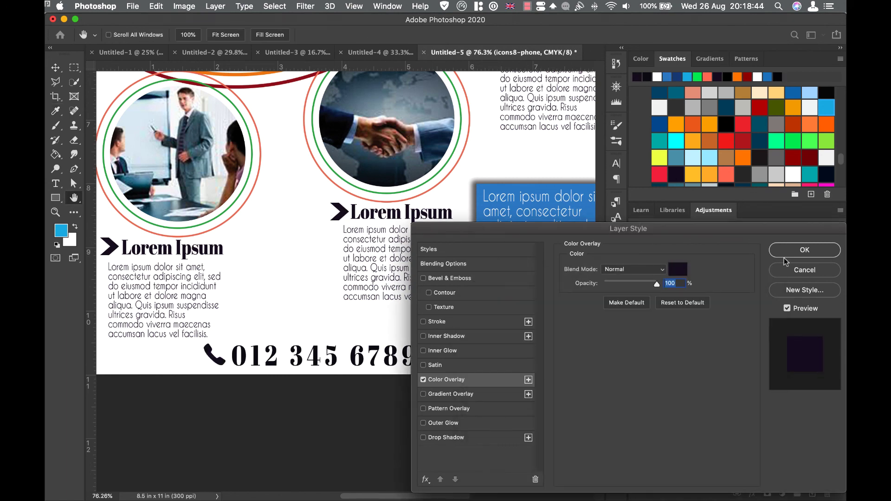
pyautogui.click(798, 252)
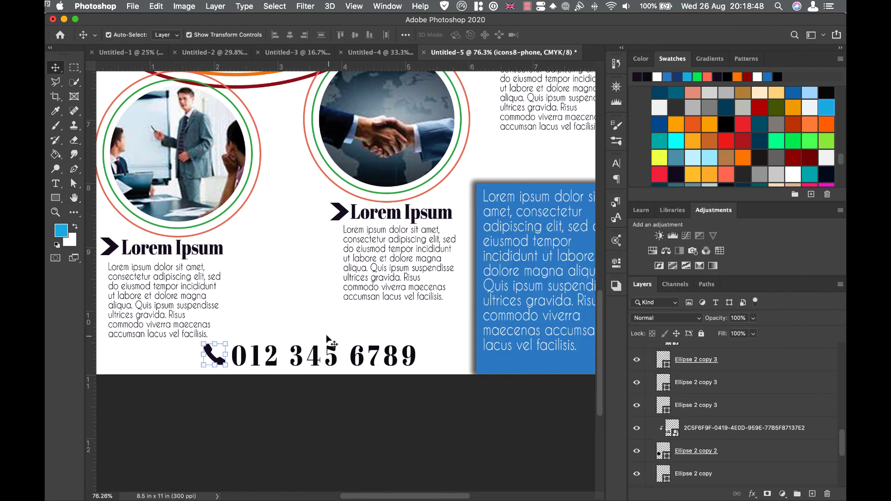
# Move the handset icon slightly closer to the phone number, deselect it, and show the whole flyer
pyautogui.click(221, 363)
pyautogui.moveTo(219, 360); pyautogui.dragTo(222, 362)
pyautogui.click(330, 411)
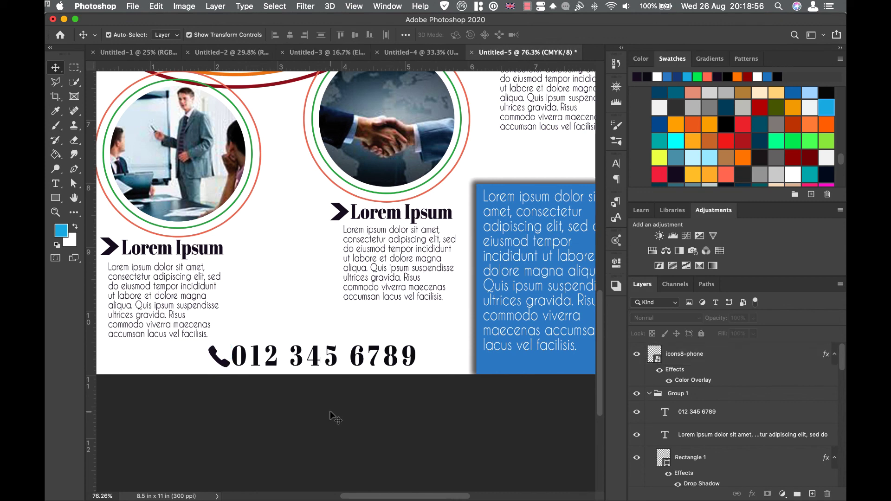
pyautogui.scroll(-4, 330, 413)
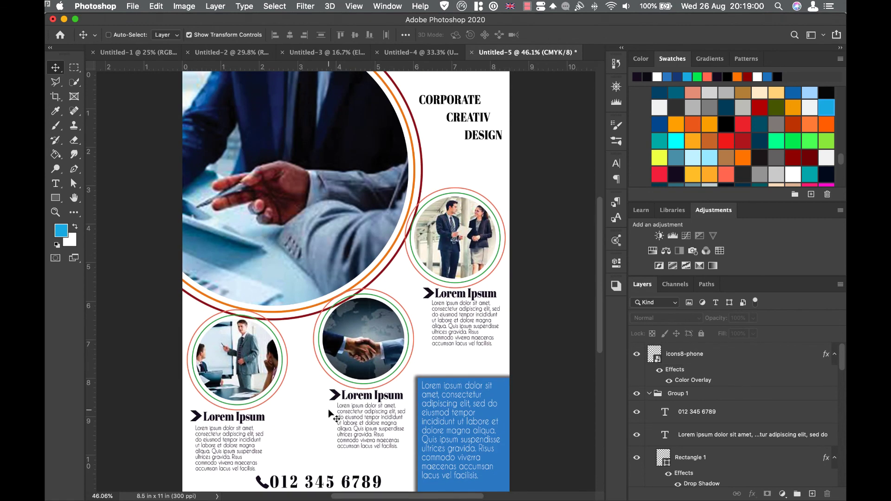
pyautogui.scroll(-2, 330, 412)
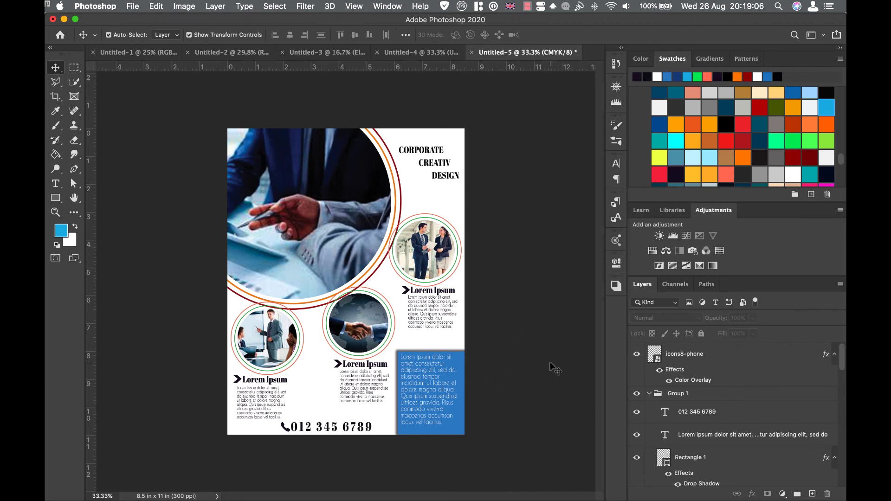
pyautogui.click(527, 6)
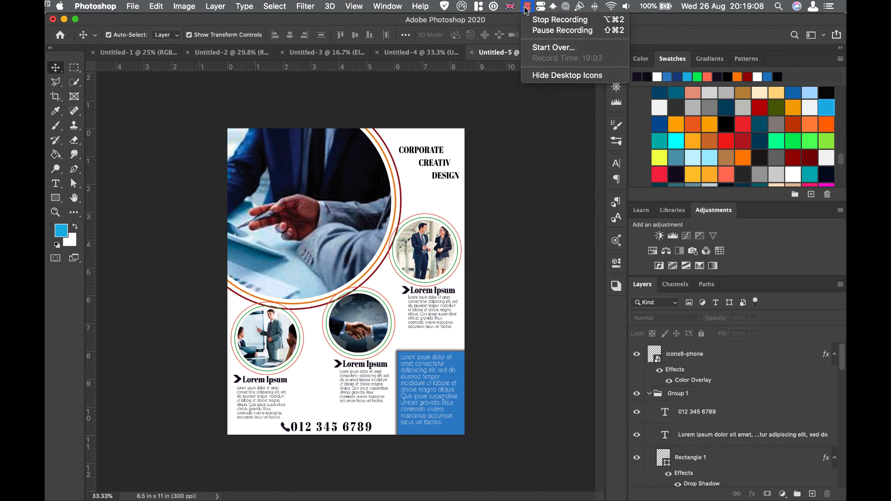
pyautogui.click(538, 21)
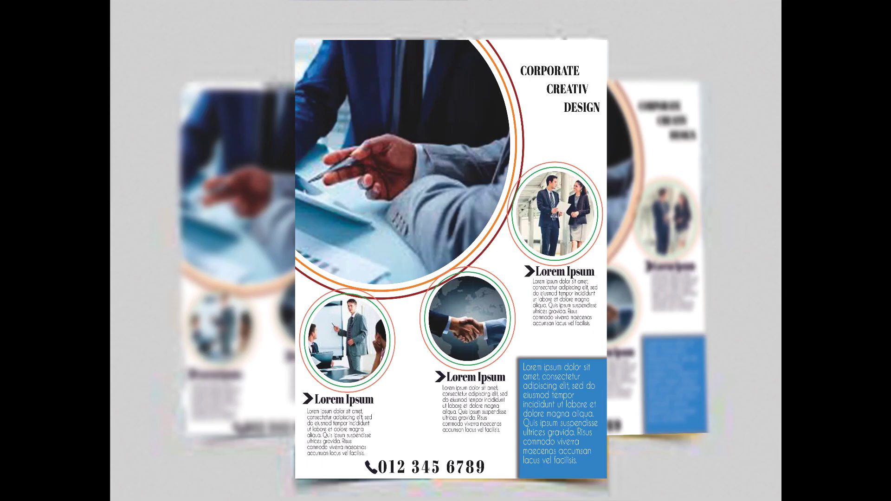